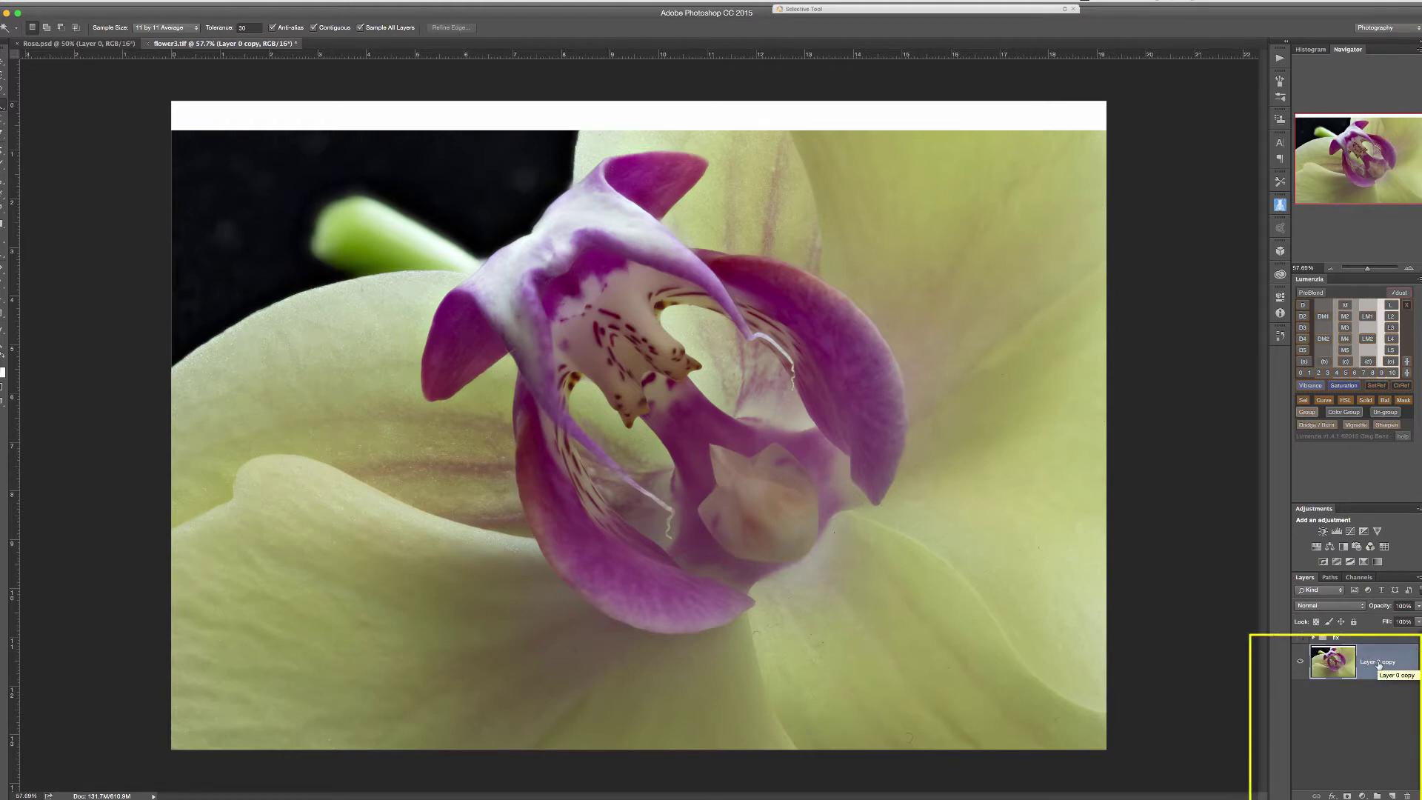
Duplicate the Layer 0 copy layer of the orchid photo
{"action": "key", "text": "super+j"}
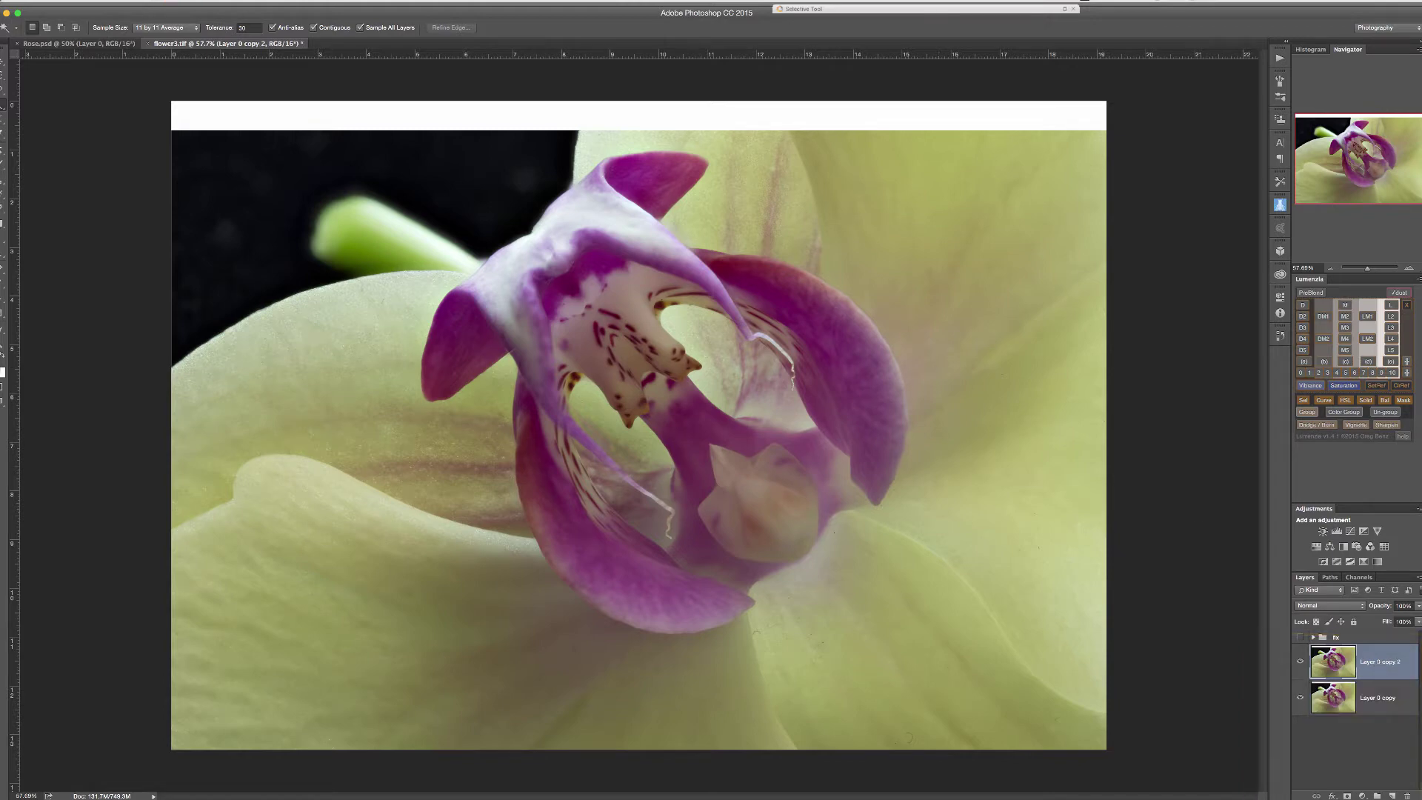
{"action": "left_click", "coordinate": [150, 6]}
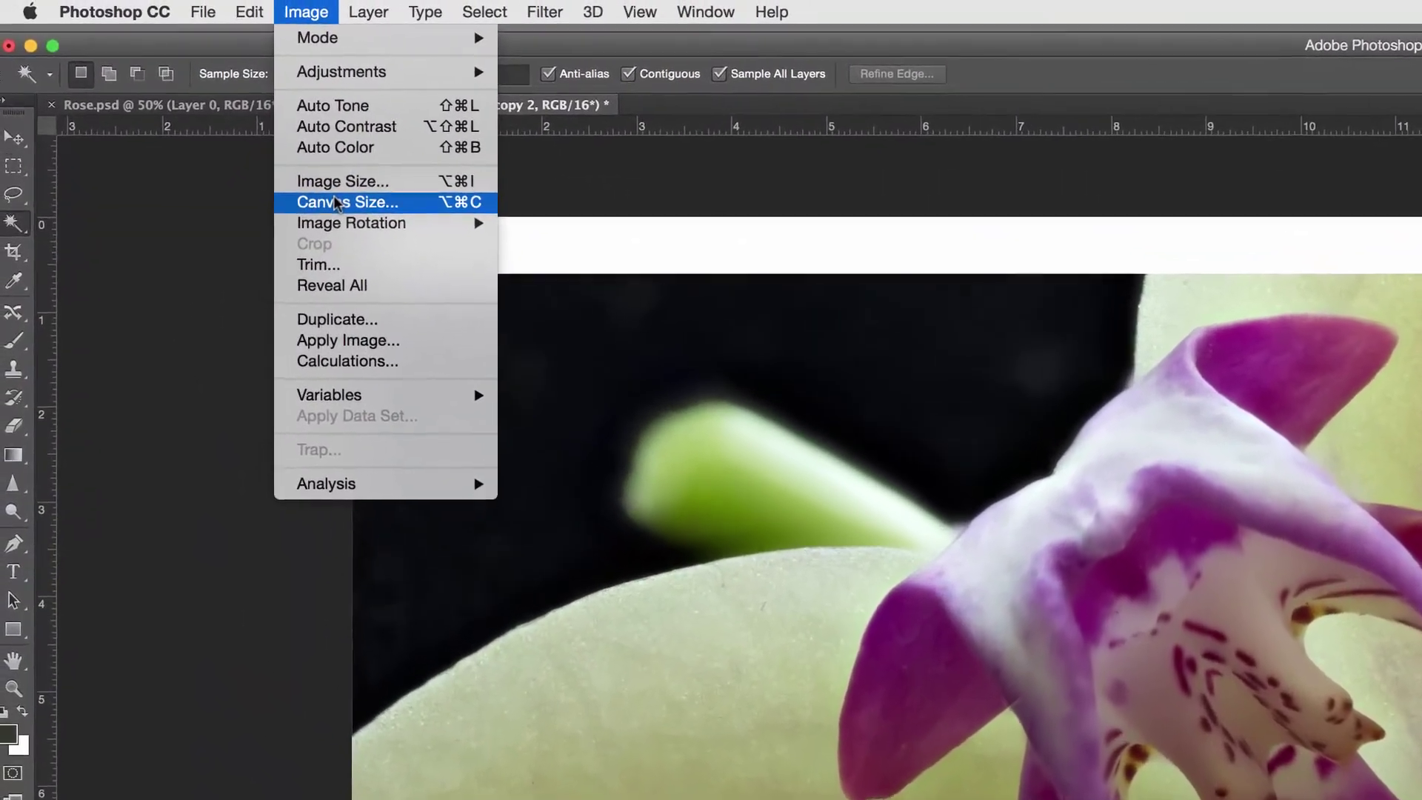
{"action": "left_click", "coordinate": [337, 202]}
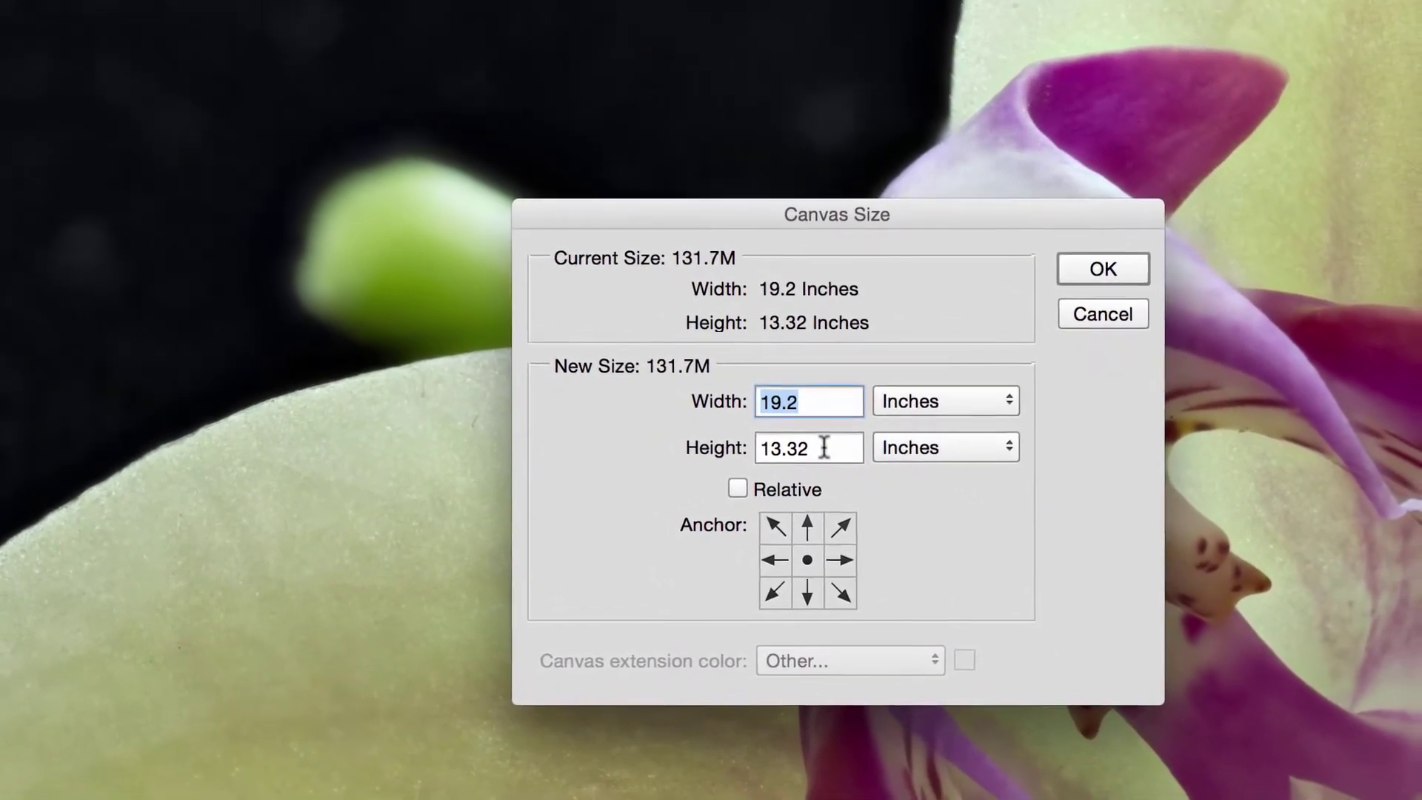
{"action": "key", "text": "Tab"}
{"action": "type", "text": "14"}
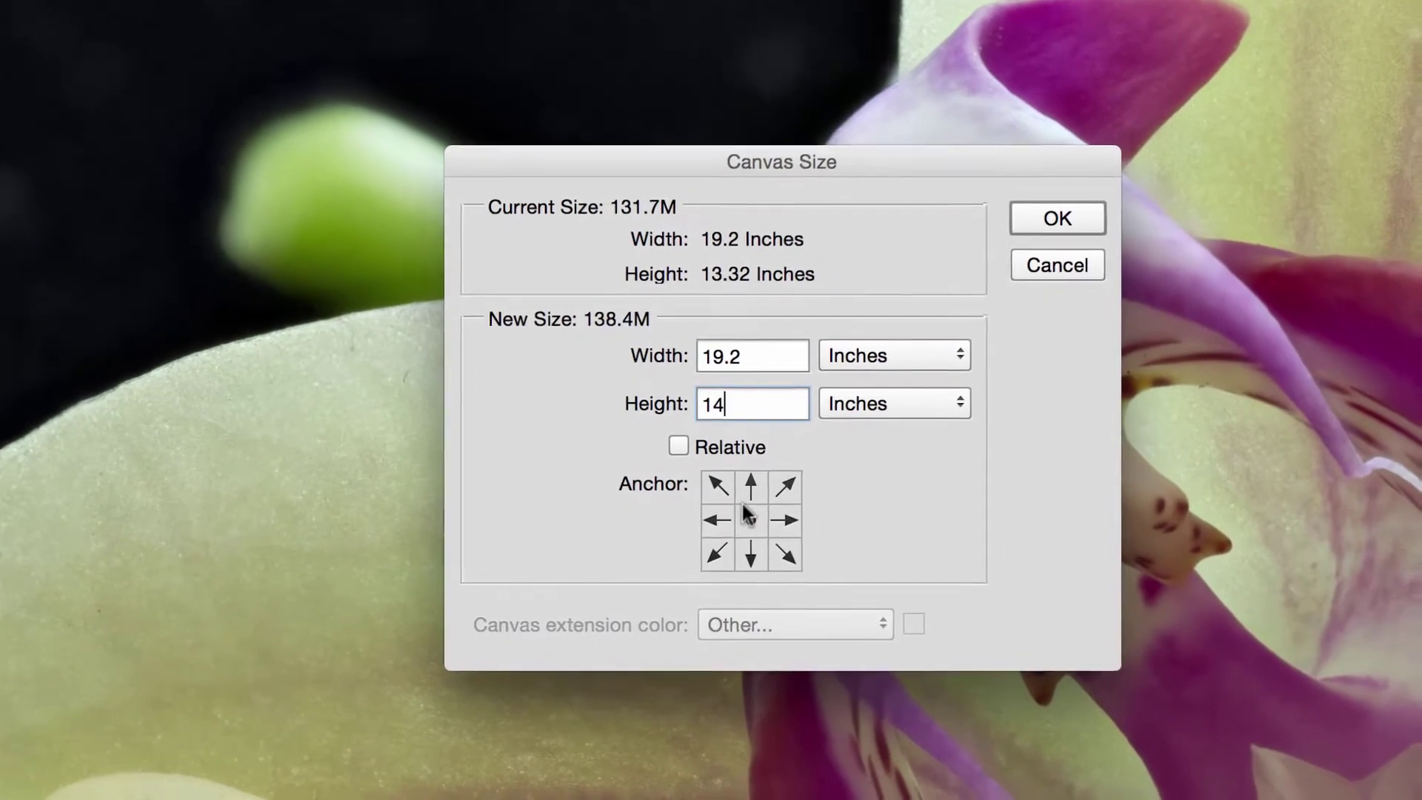
{"action": "left_click", "coordinate": [739, 546]}
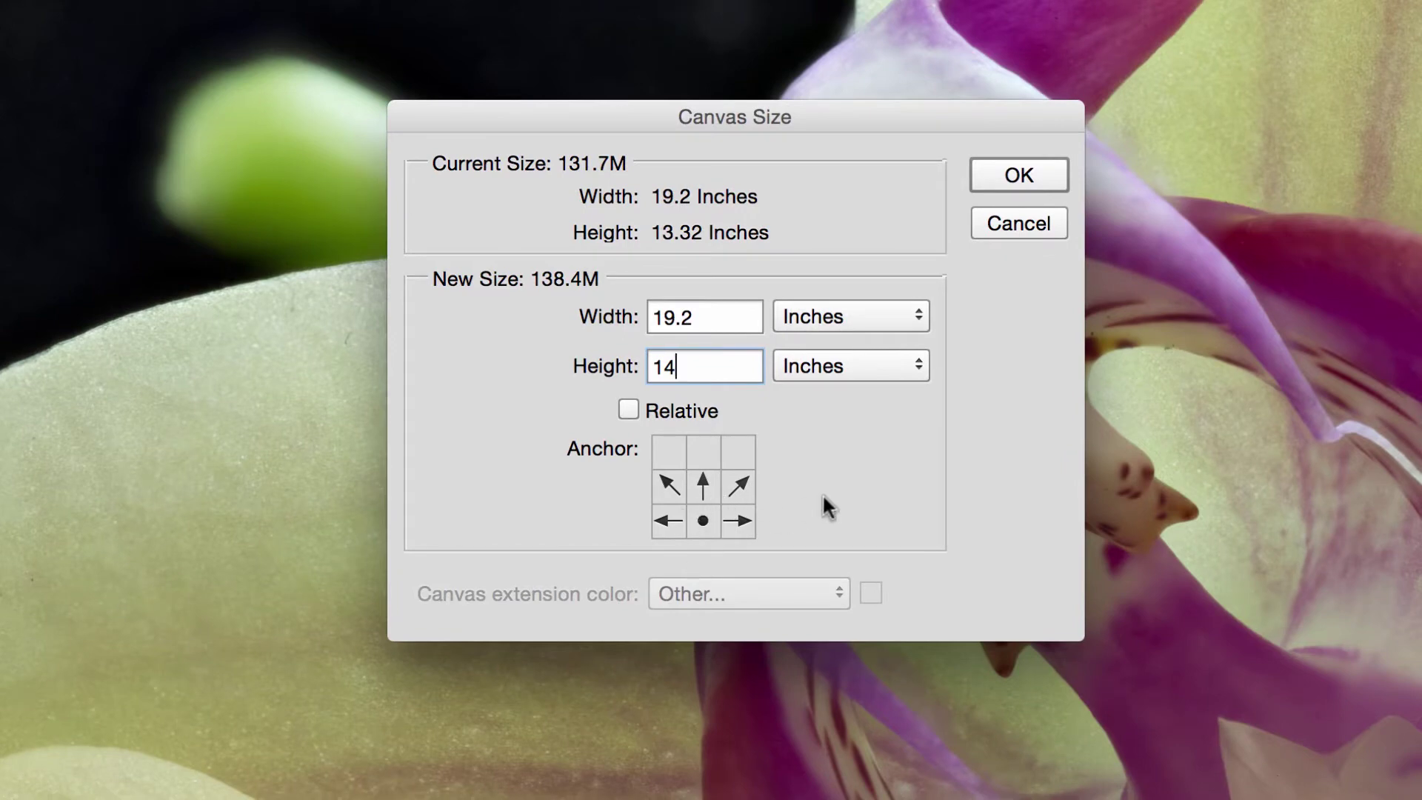
{"action": "left_click", "coordinate": [857, 314]}
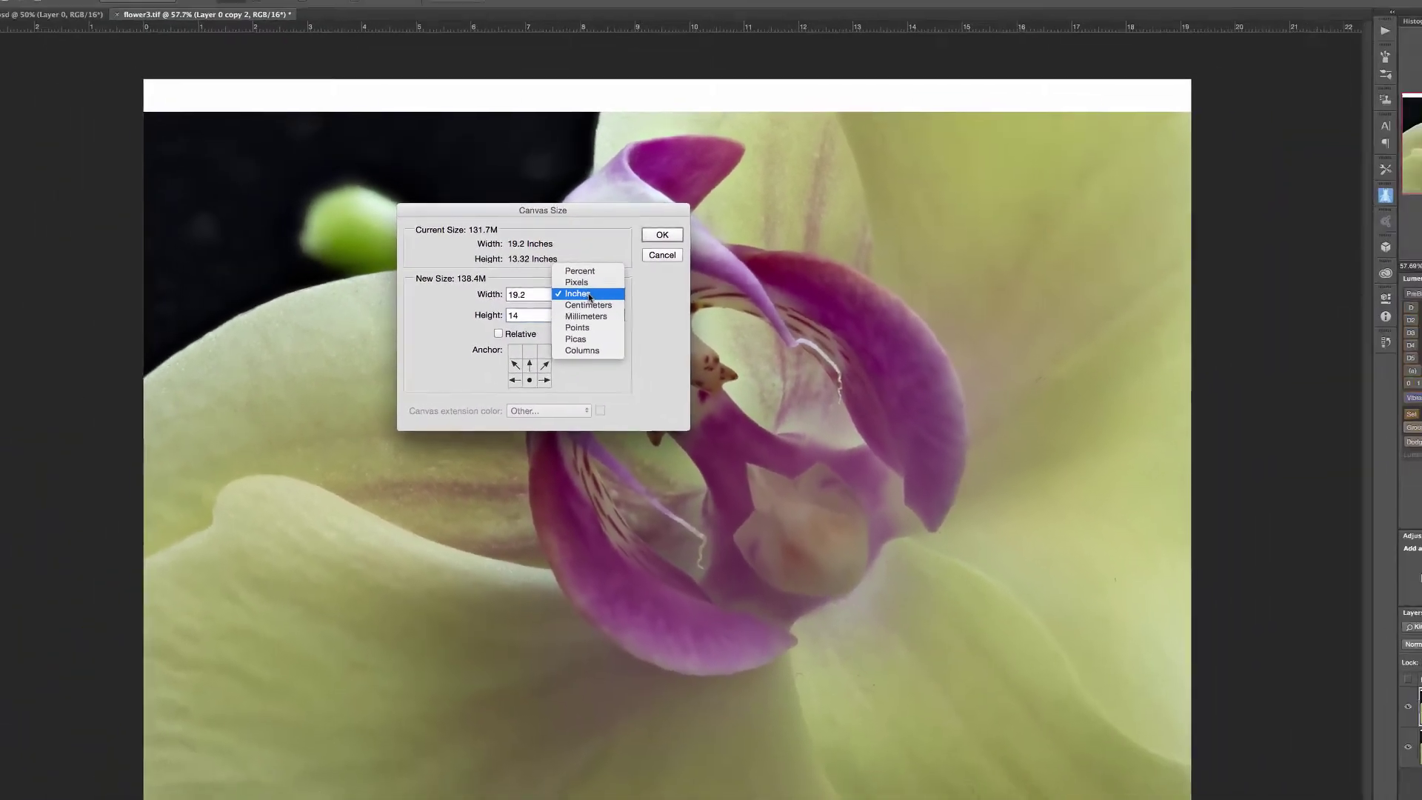
{"action": "left_click", "coordinate": [745, 306]}
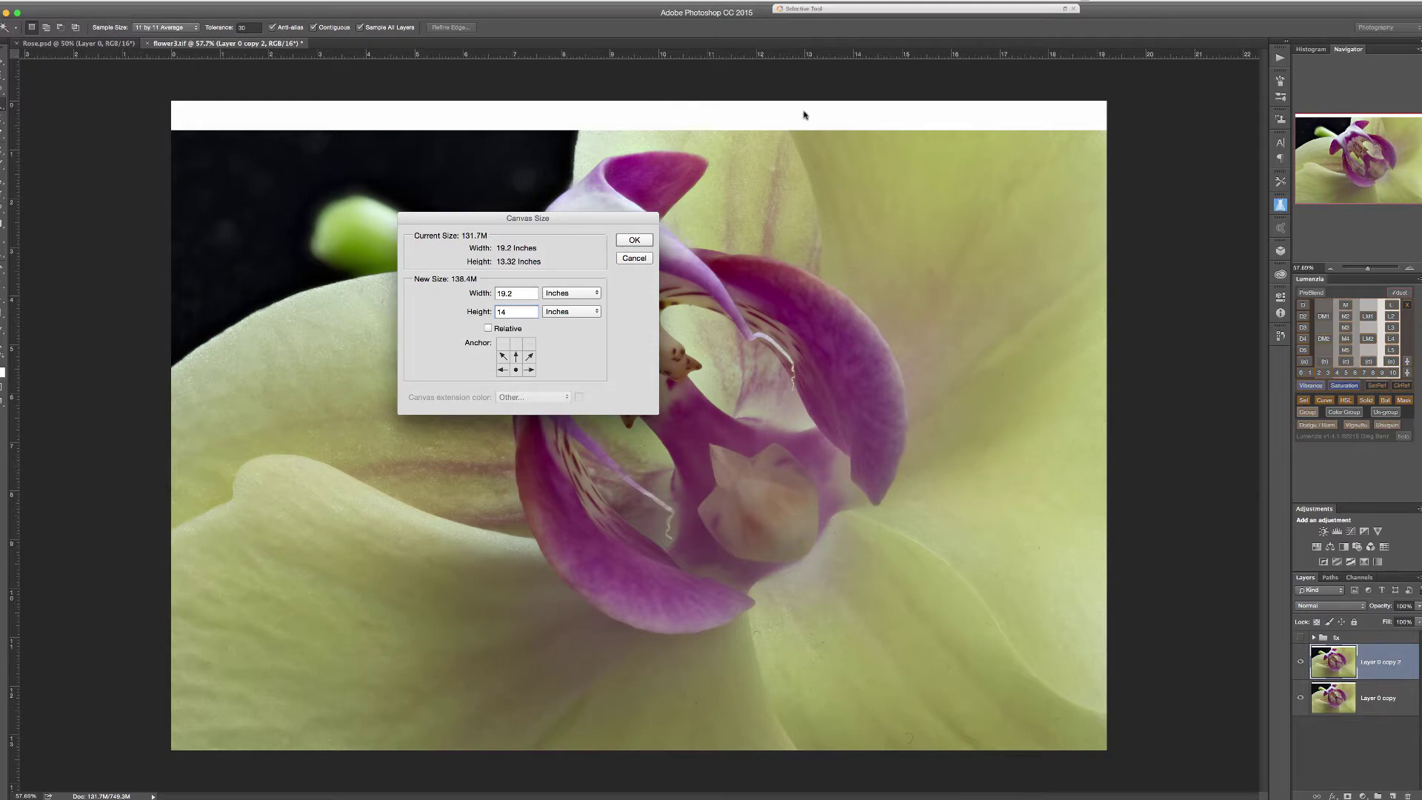
{"action": "left_click", "coordinate": [634, 258]}
Select the white strip above the orchid with the Magic Wand, fill it using Content-Aware, and clear the selection
{"action": "right_click", "coordinate": [3, 104]}
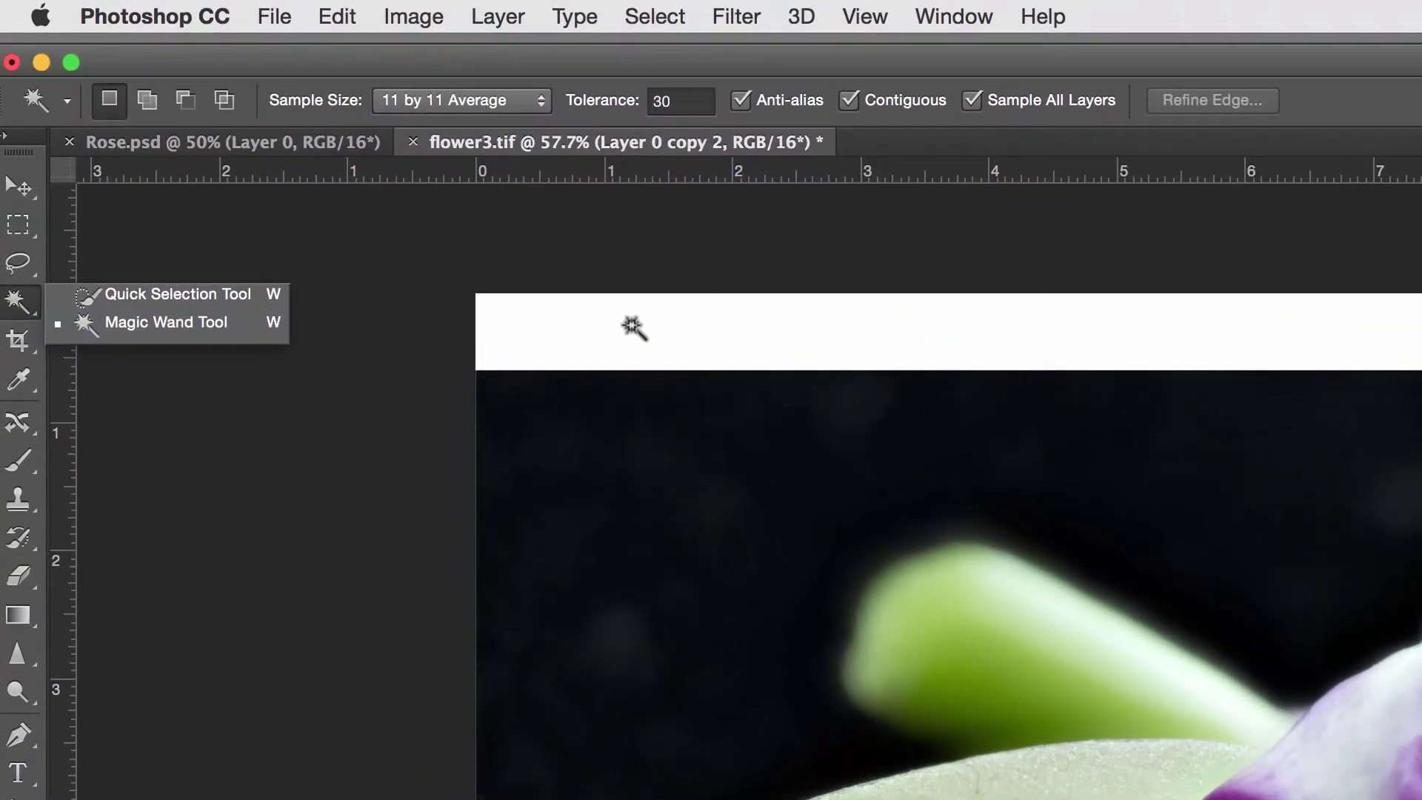
{"action": "left_click", "coordinate": [634, 328]}
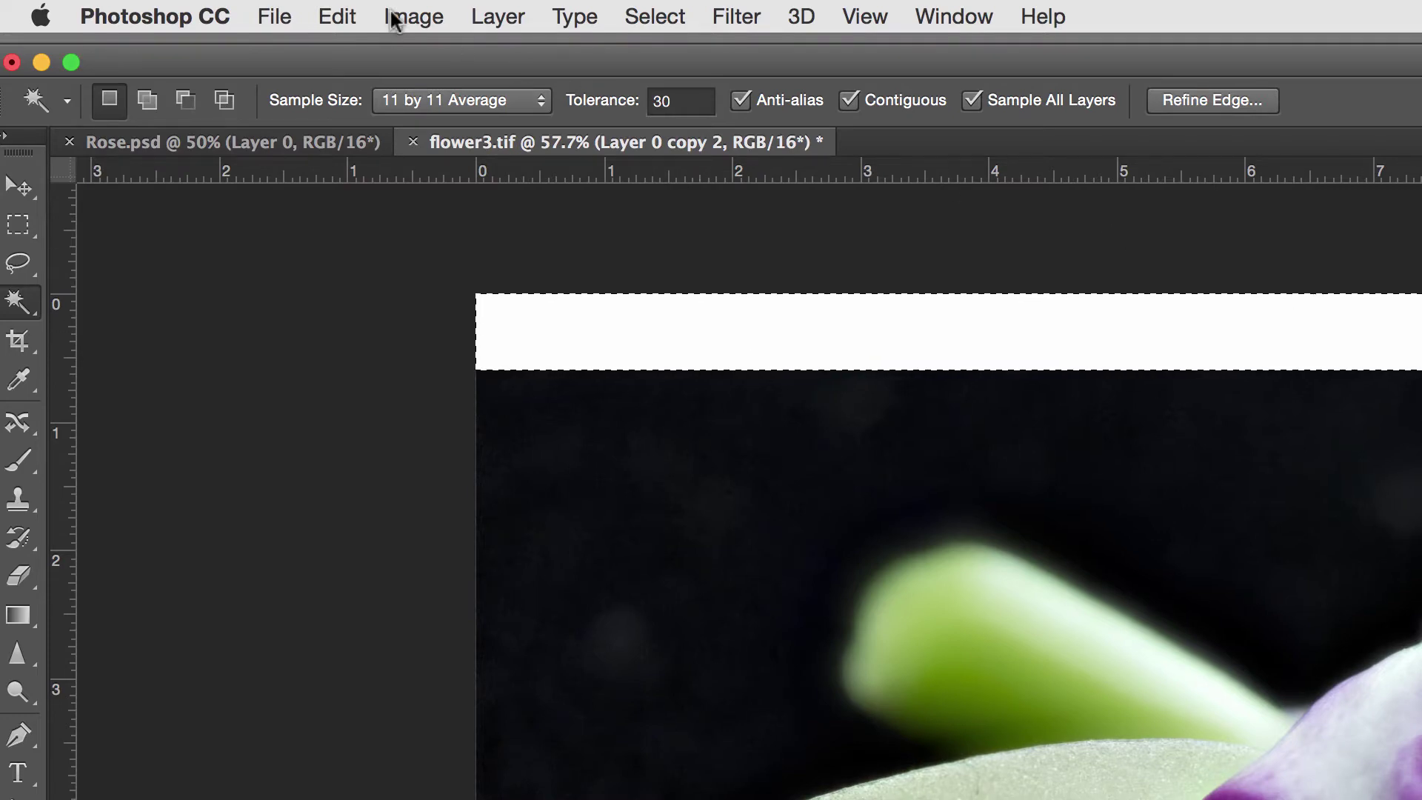
{"action": "left_click", "coordinate": [335, 16]}
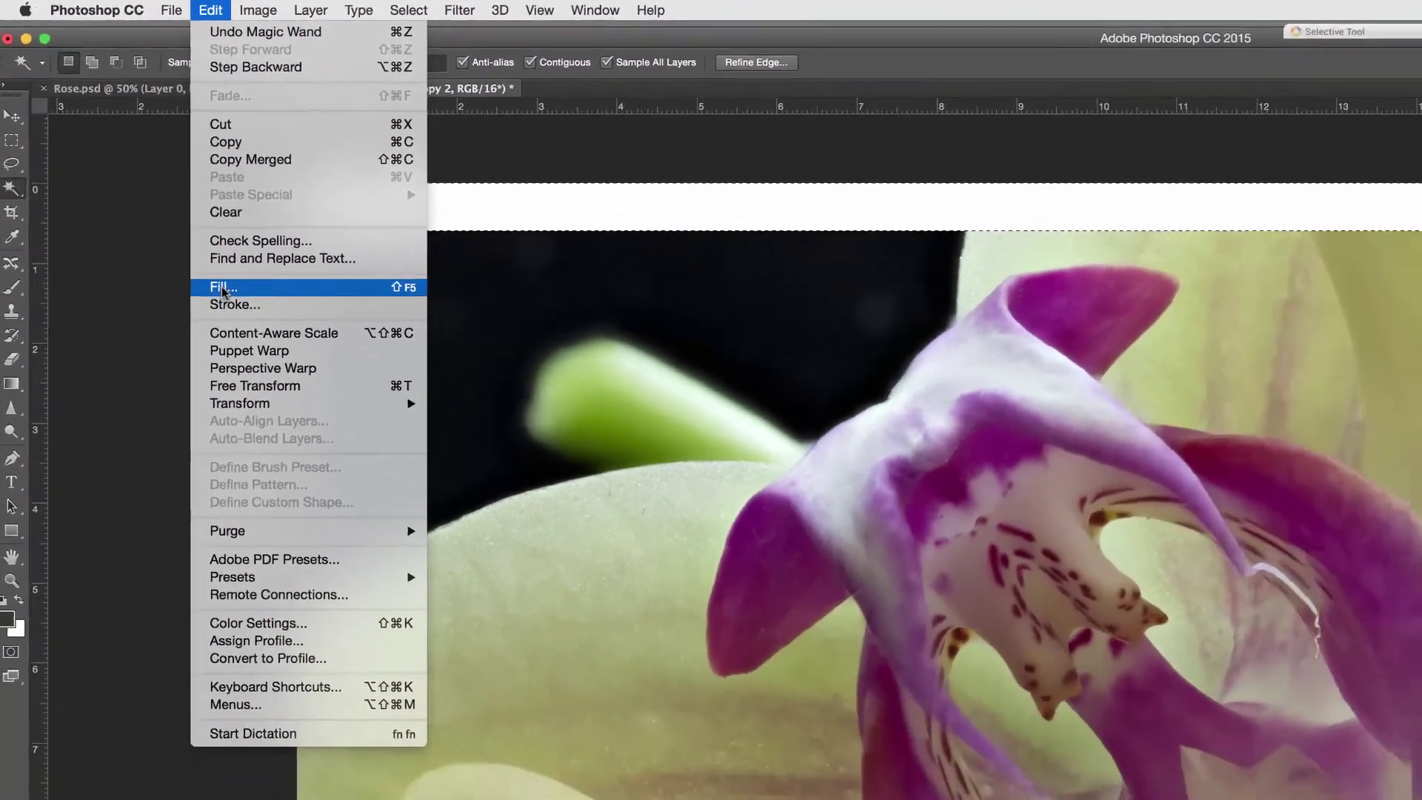
{"action": "left_click", "coordinate": [335, 430]}
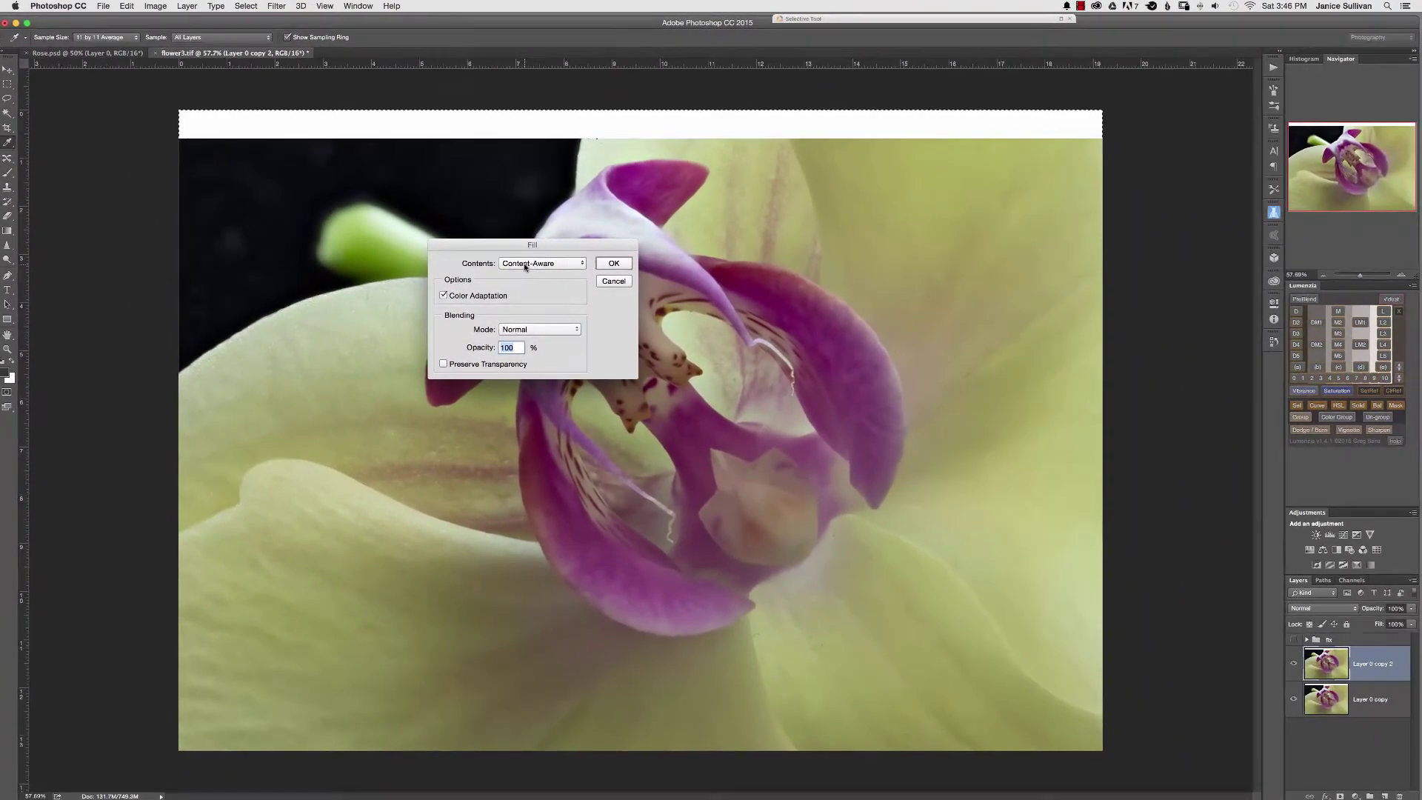
{"action": "left_click", "coordinate": [532, 262]}
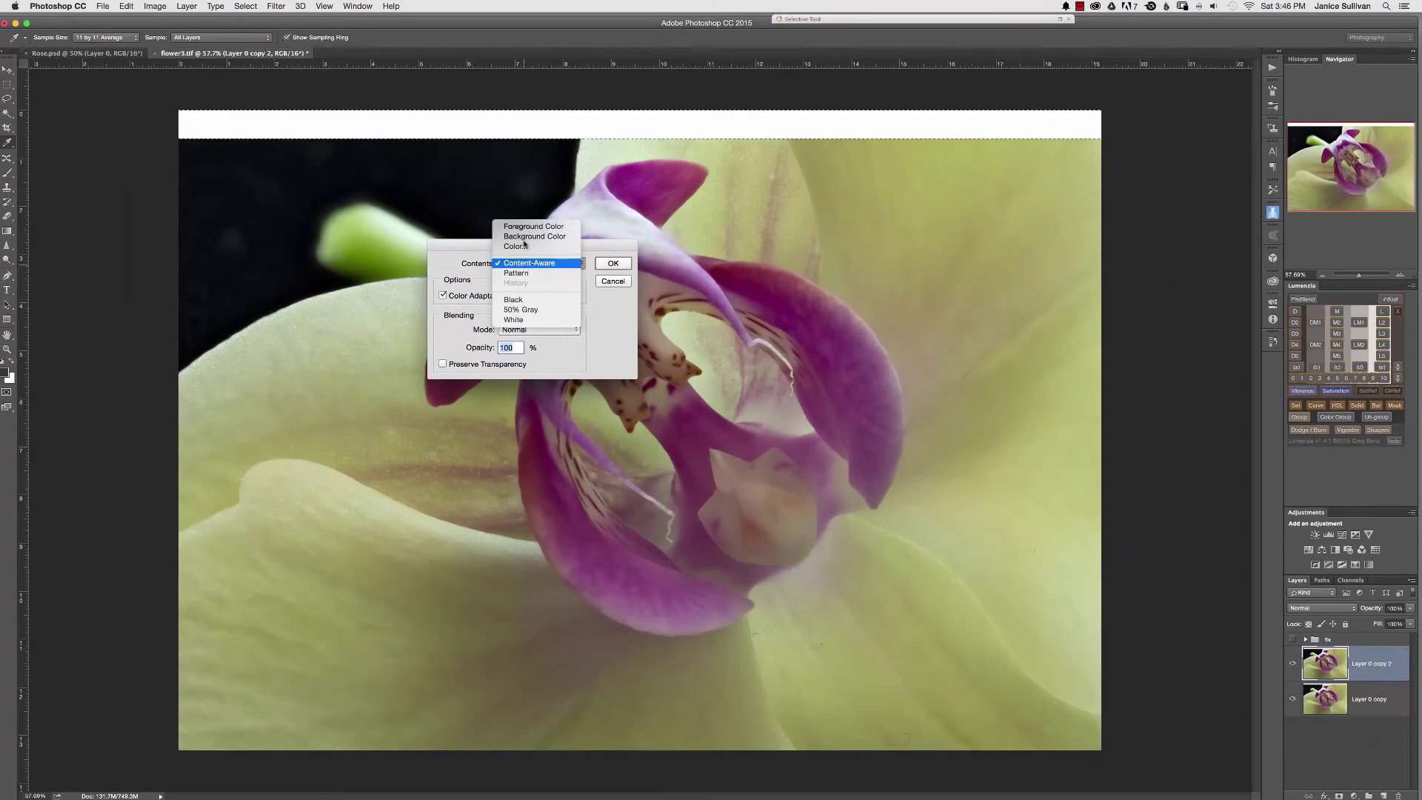
{"action": "left_click", "coordinate": [526, 263]}
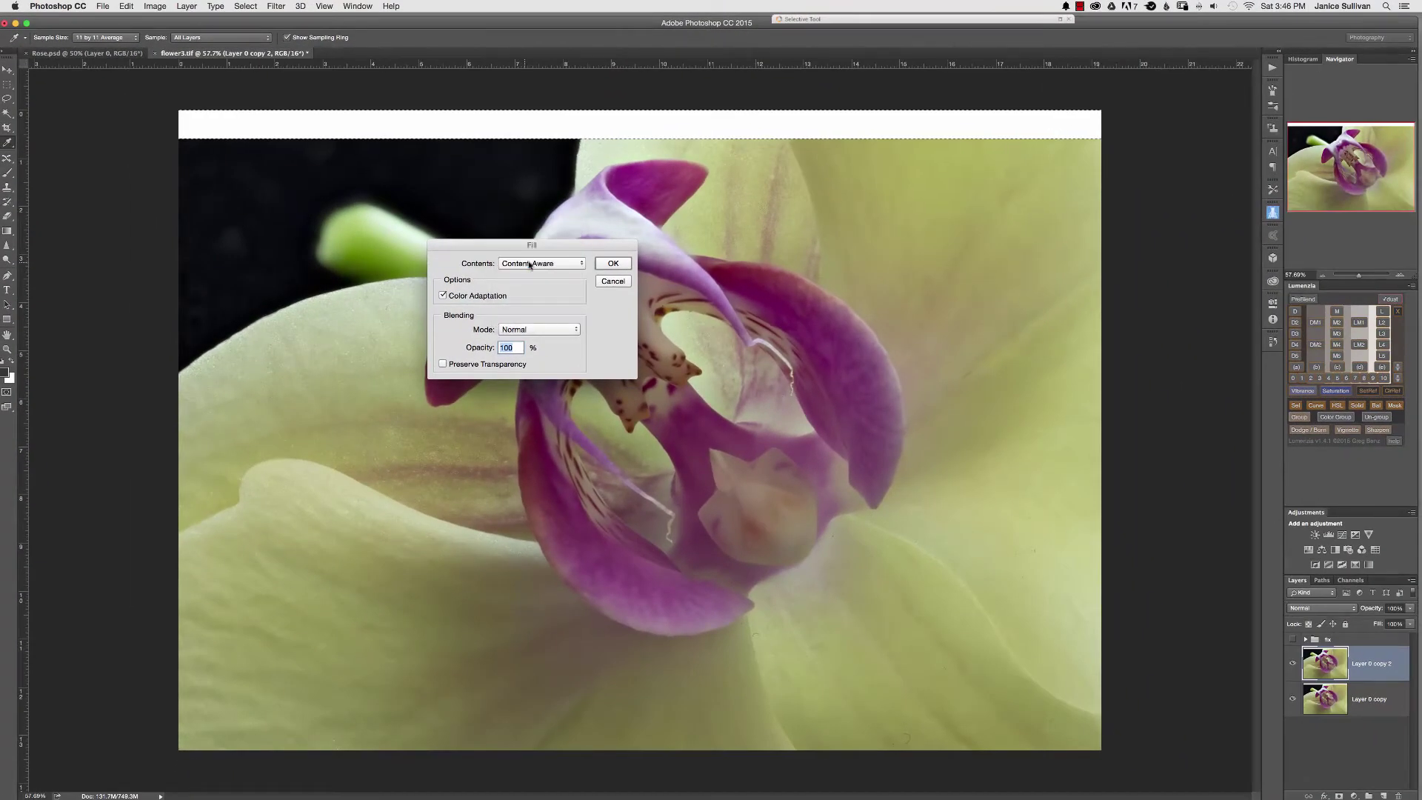
{"action": "left_click", "coordinate": [626, 266]}
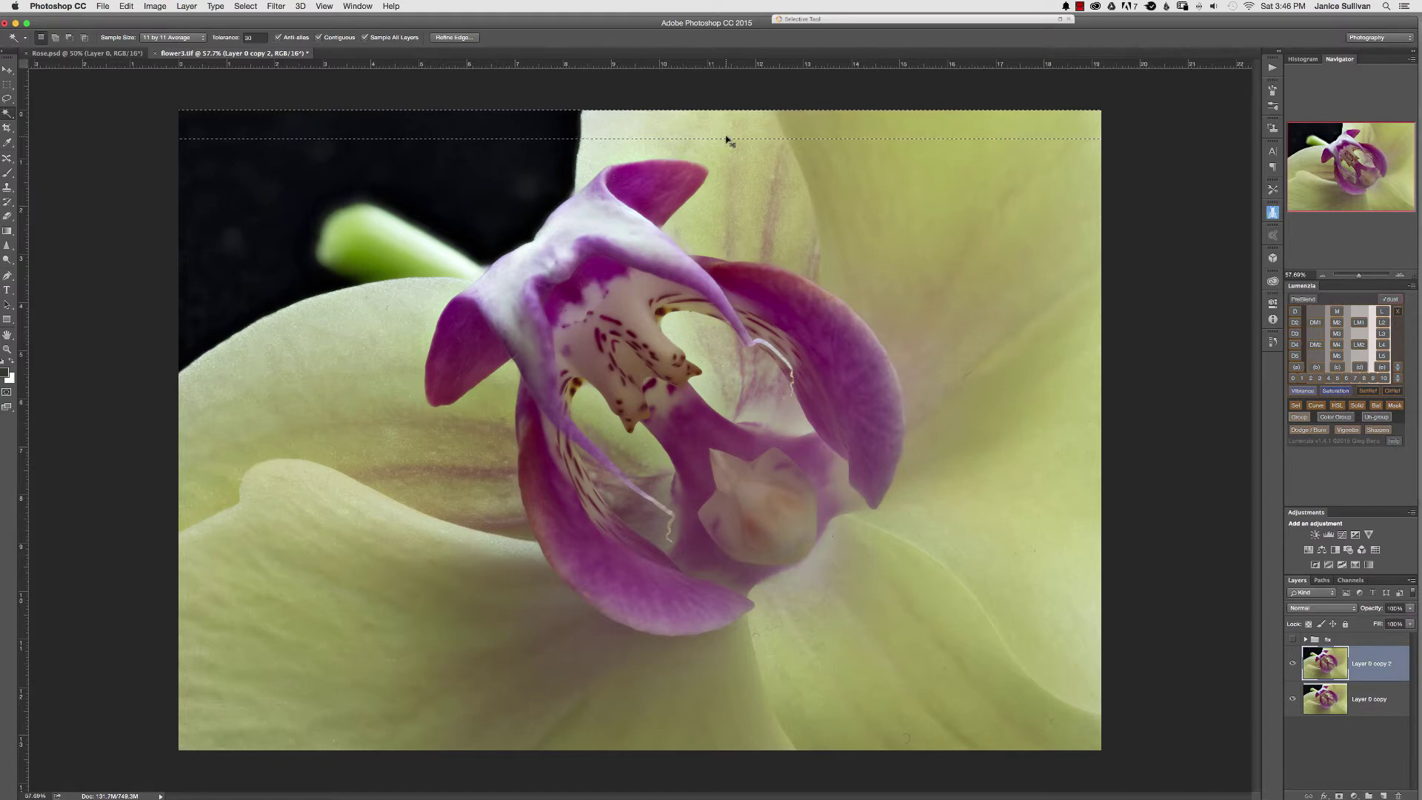
{"action": "key", "text": "super+d"}
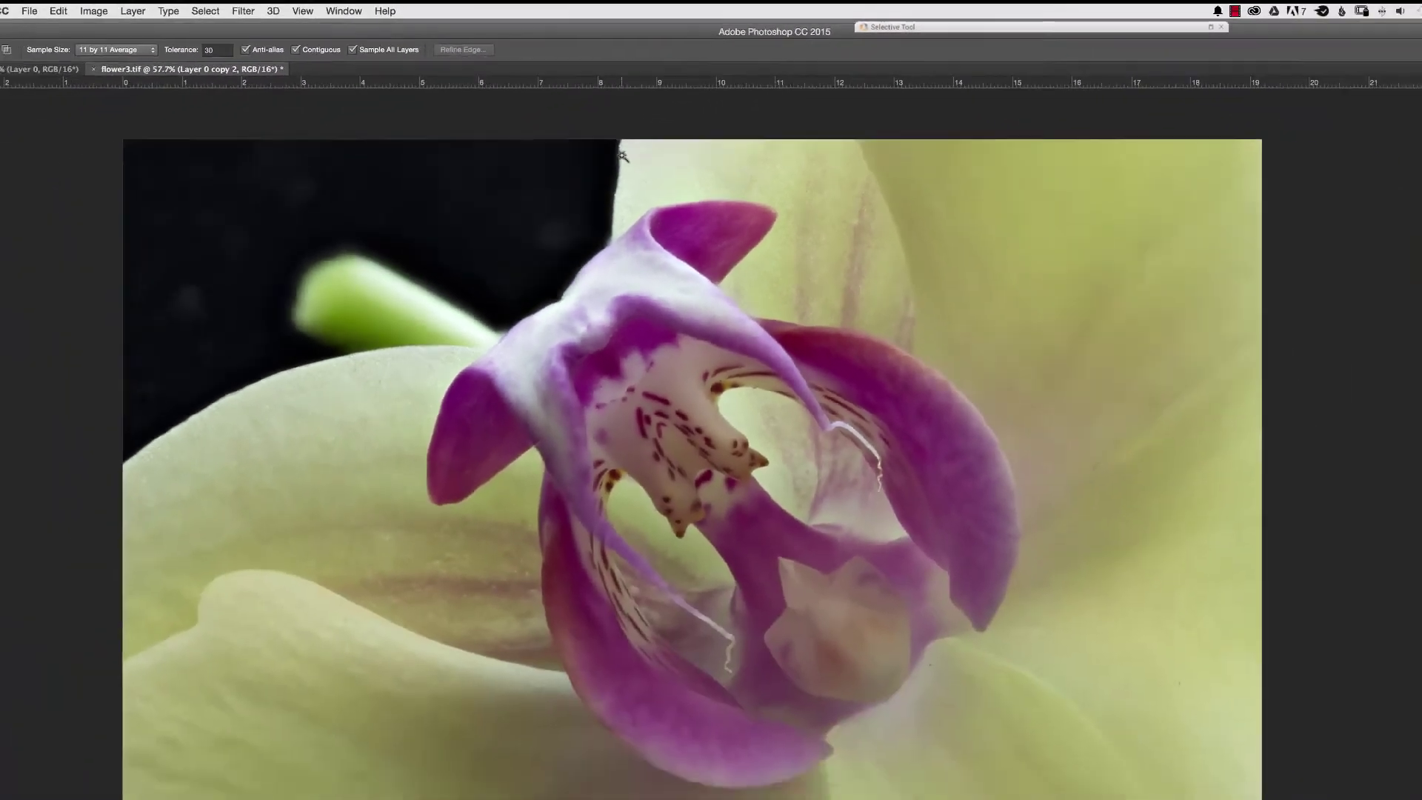
Start Puppet Warp on the duplicate layer and place anchor pins across the orchid, its petals and the dark background
{"action": "key", "text": "c"}
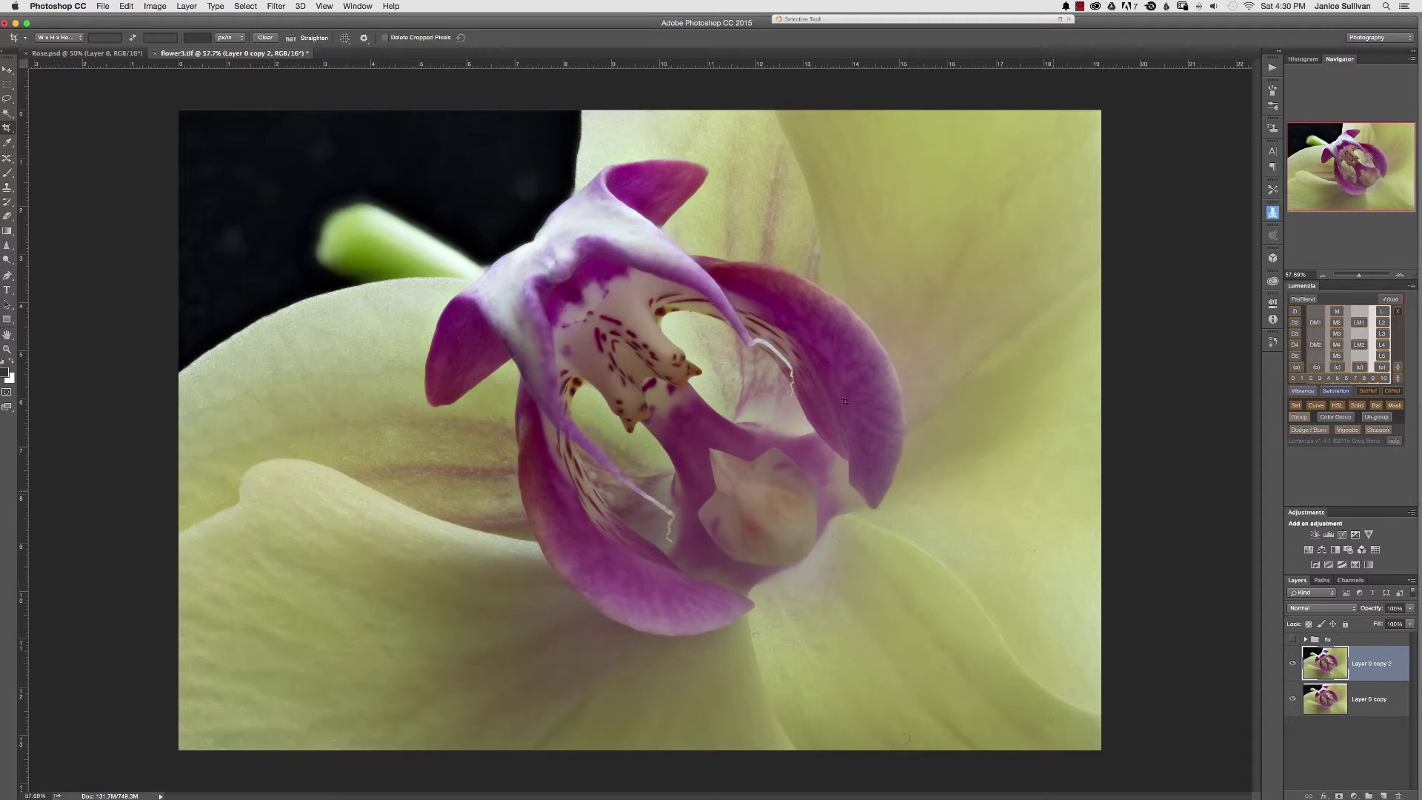
{"action": "left_click", "coordinate": [147, 6]}
{"action": "mouse_move", "coordinate": [125, 6]}
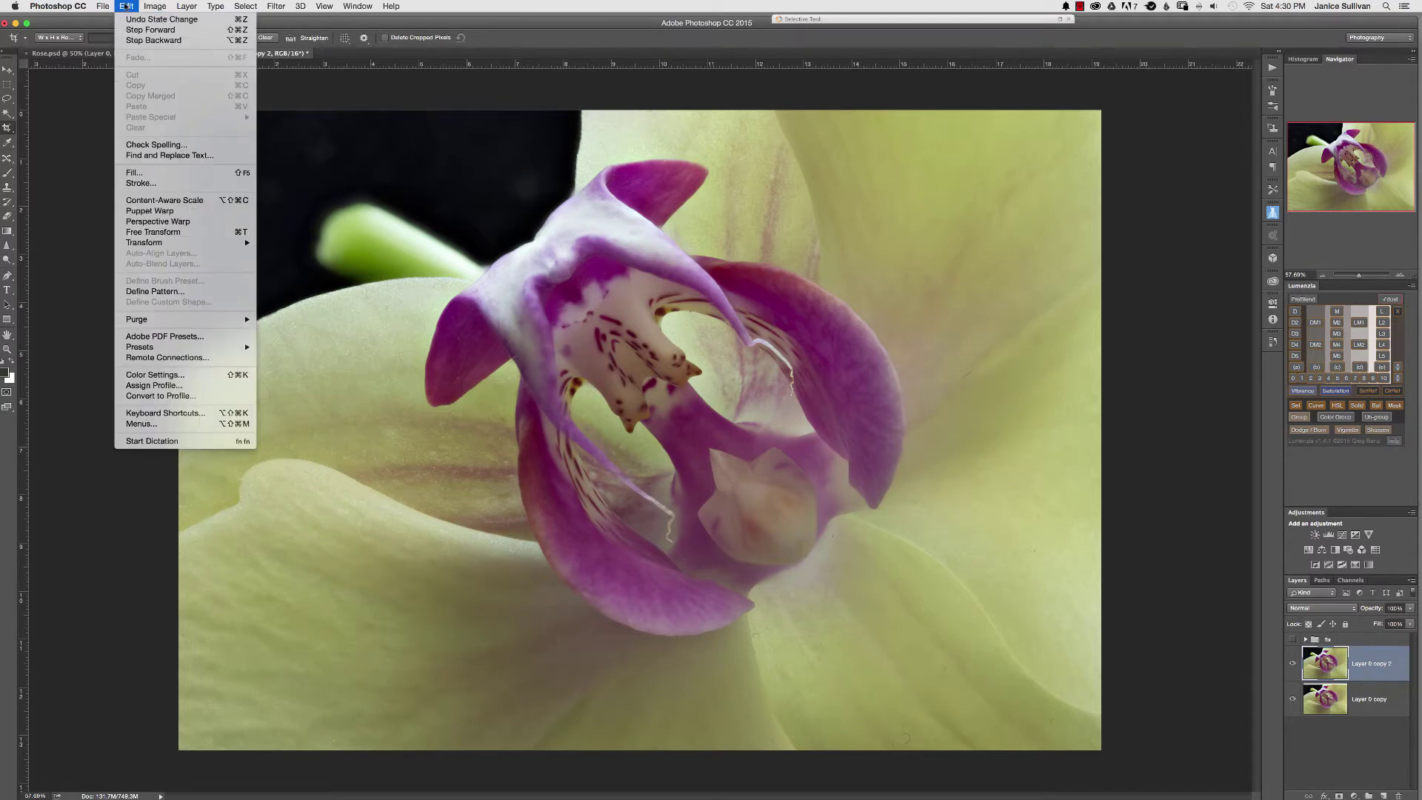
{"action": "left_click", "coordinate": [157, 212]}
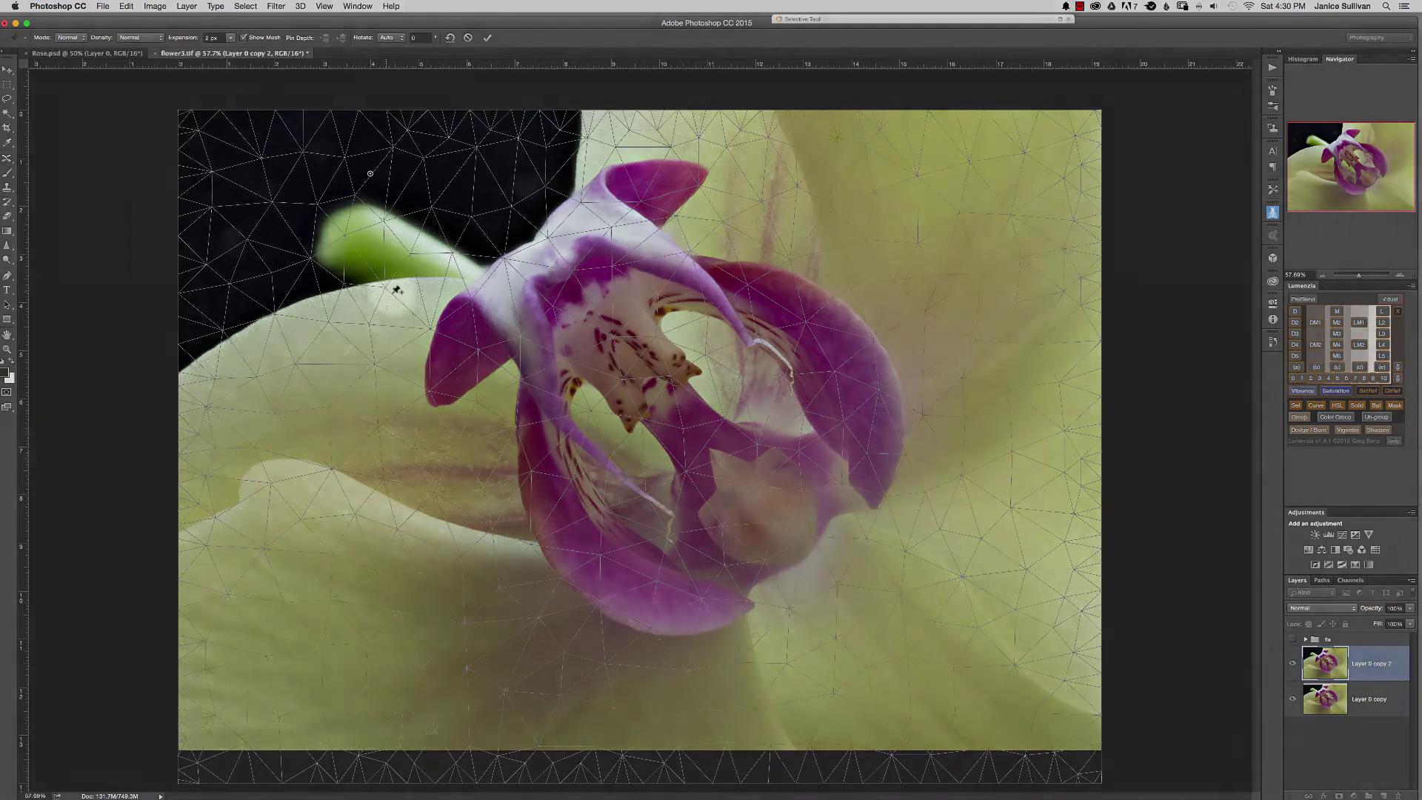
{"action": "left_click", "coordinate": [397, 295]}
{"action": "left_click", "coordinate": [508, 333]}
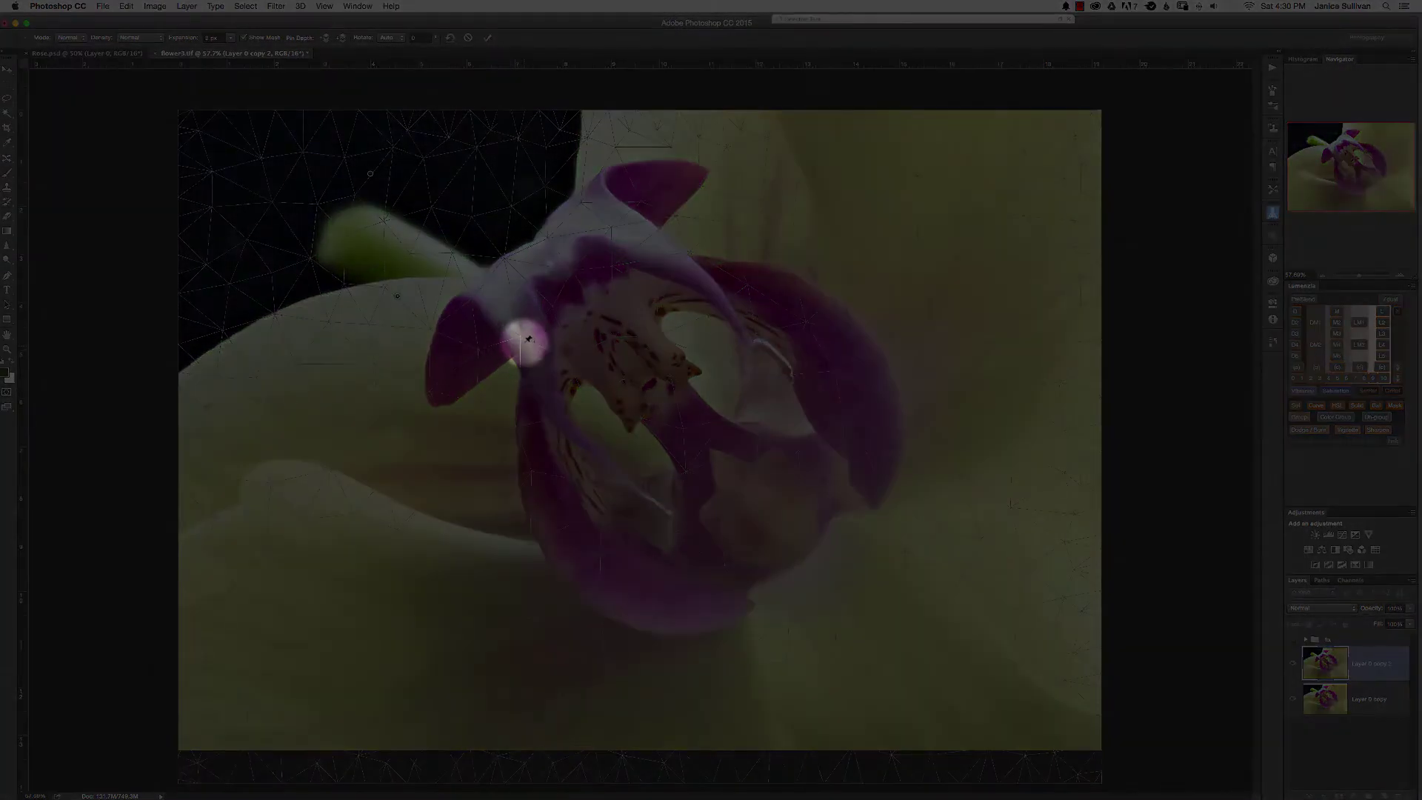
{"action": "left_click", "coordinate": [752, 324]}
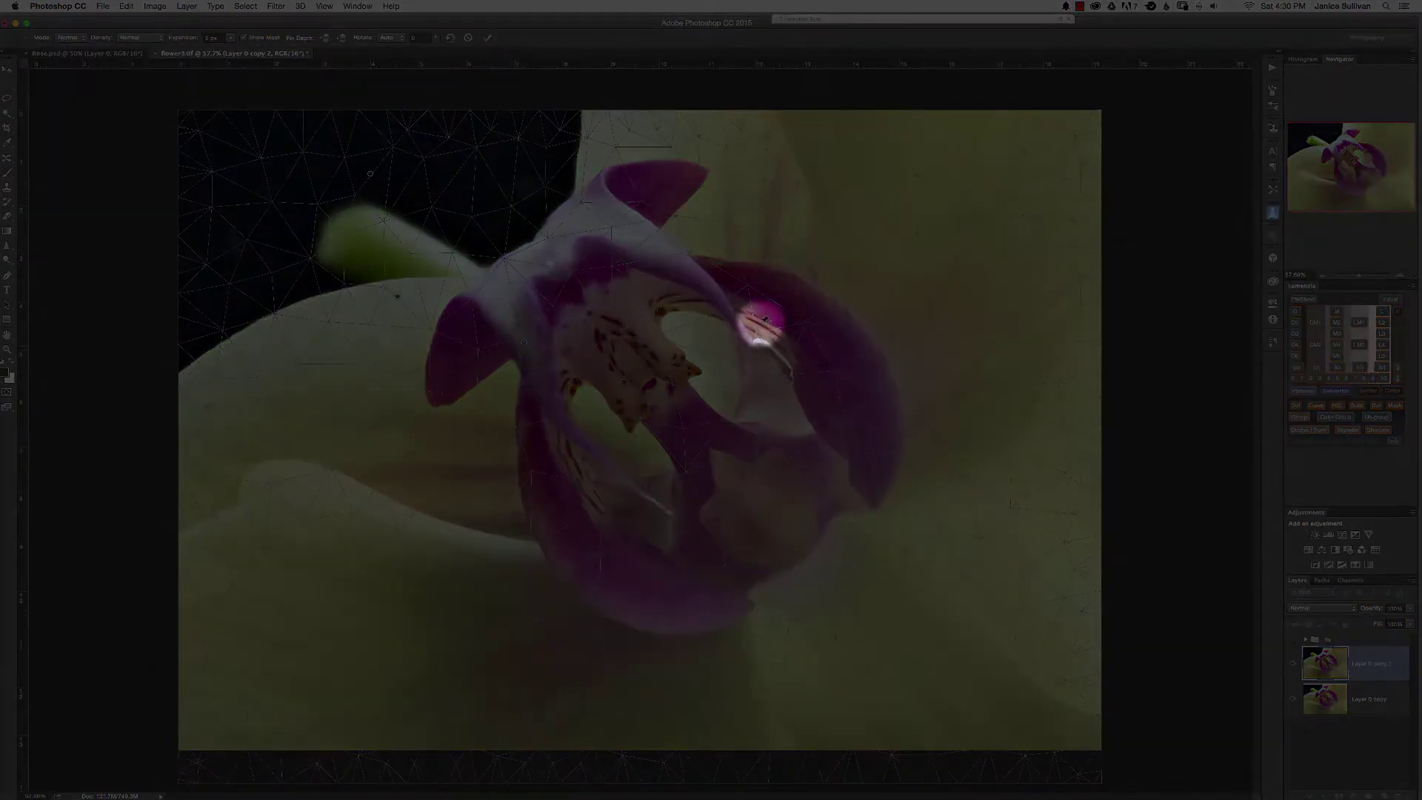
{"action": "left_click", "coordinate": [813, 152]}
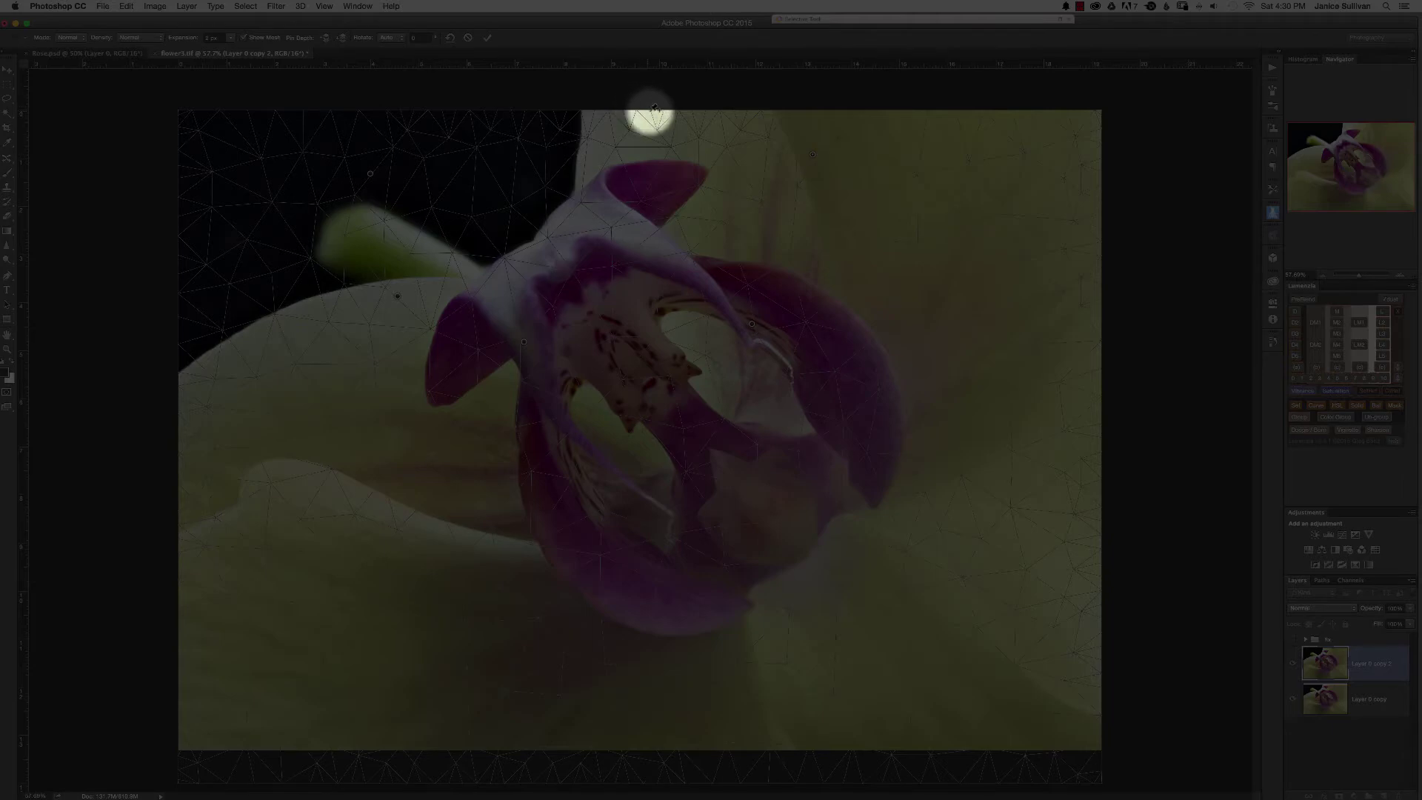
{"action": "left_click", "coordinate": [652, 111]}
{"action": "left_click", "coordinate": [482, 120]}
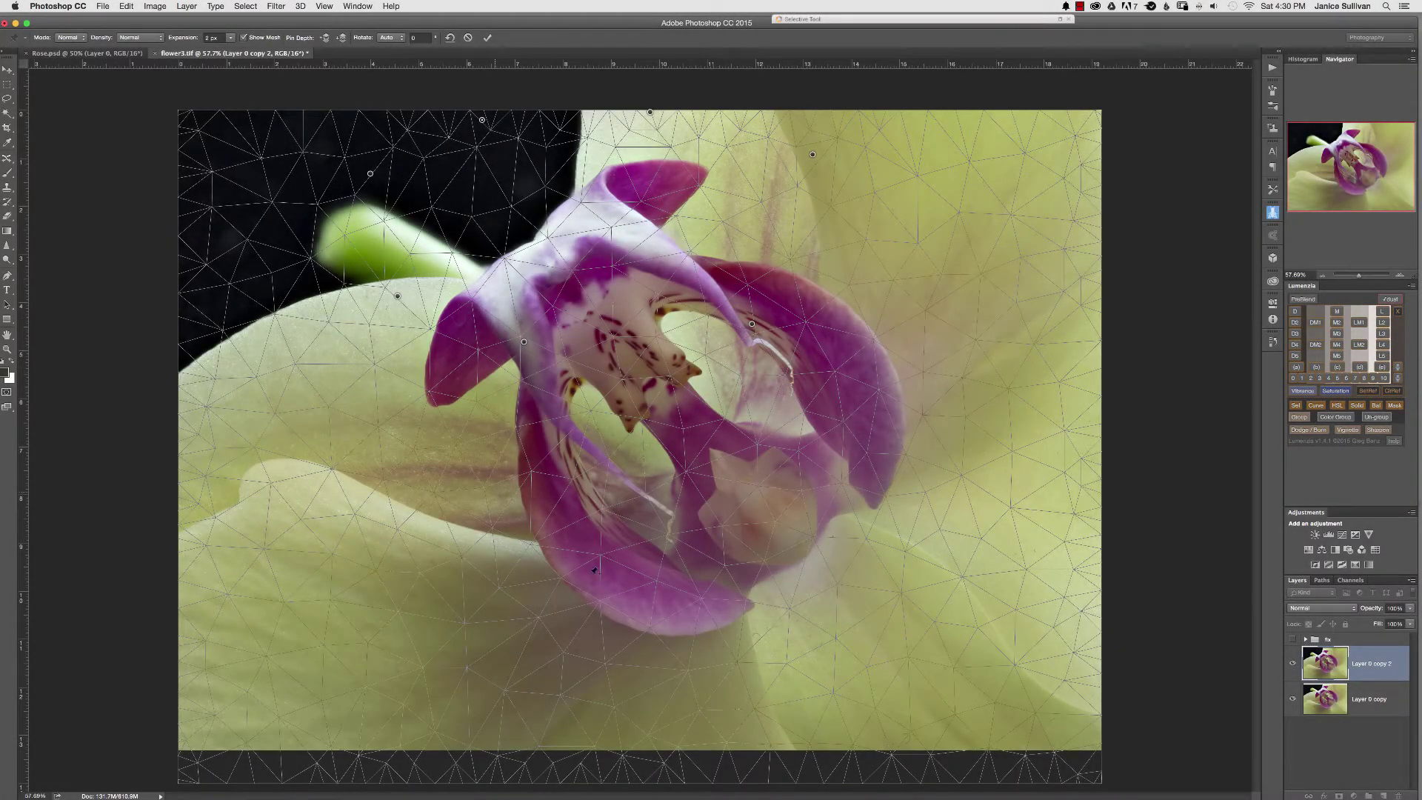
{"action": "left_click", "coordinate": [598, 248]}
{"action": "left_click", "coordinate": [424, 222]}
Bend the pale petal's edge at the top of the photo into a smooth curve with Puppet Warp pins and apply the warp
{"action": "left_click_drag", "start_coordinate": [574, 162], "coordinate": [577, 158]}
{"action": "left_click_drag", "start_coordinate": [581, 146], "coordinate": [589, 111]}
{"action": "left_click", "coordinate": [550, 128]}
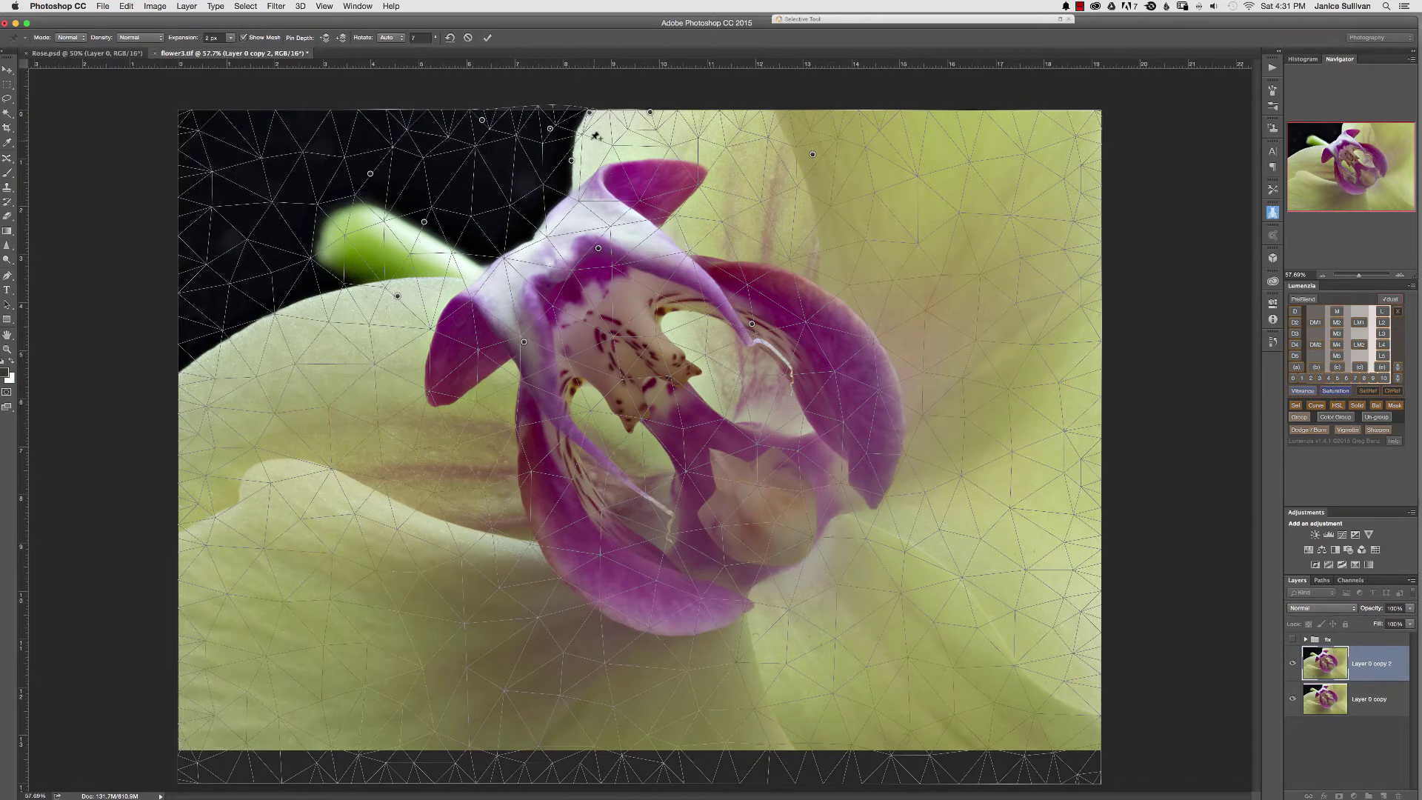
{"action": "mouse_move", "coordinate": [556, 130]}
{"action": "left_mouse_down"}
{"action": "mouse_move", "coordinate": [591, 149]}
{"action": "mouse_move", "coordinate": [578, 167]}
{"action": "mouse_move", "coordinate": [566, 139]}
{"action": "left_mouse_up"}
{"action": "key", "text": "Delete"}
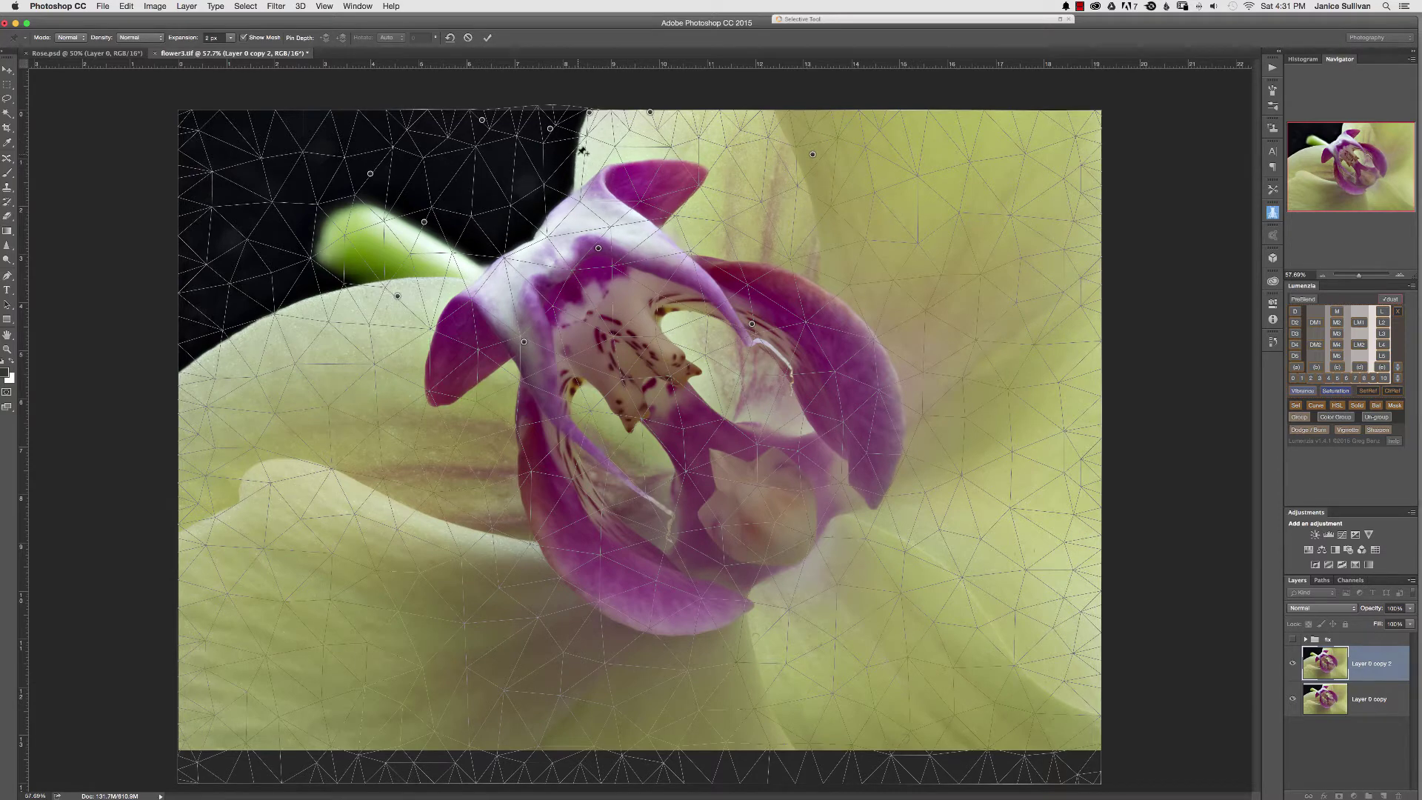
{"action": "left_click_drag", "start_coordinate": [575, 152], "coordinate": [598, 110]}
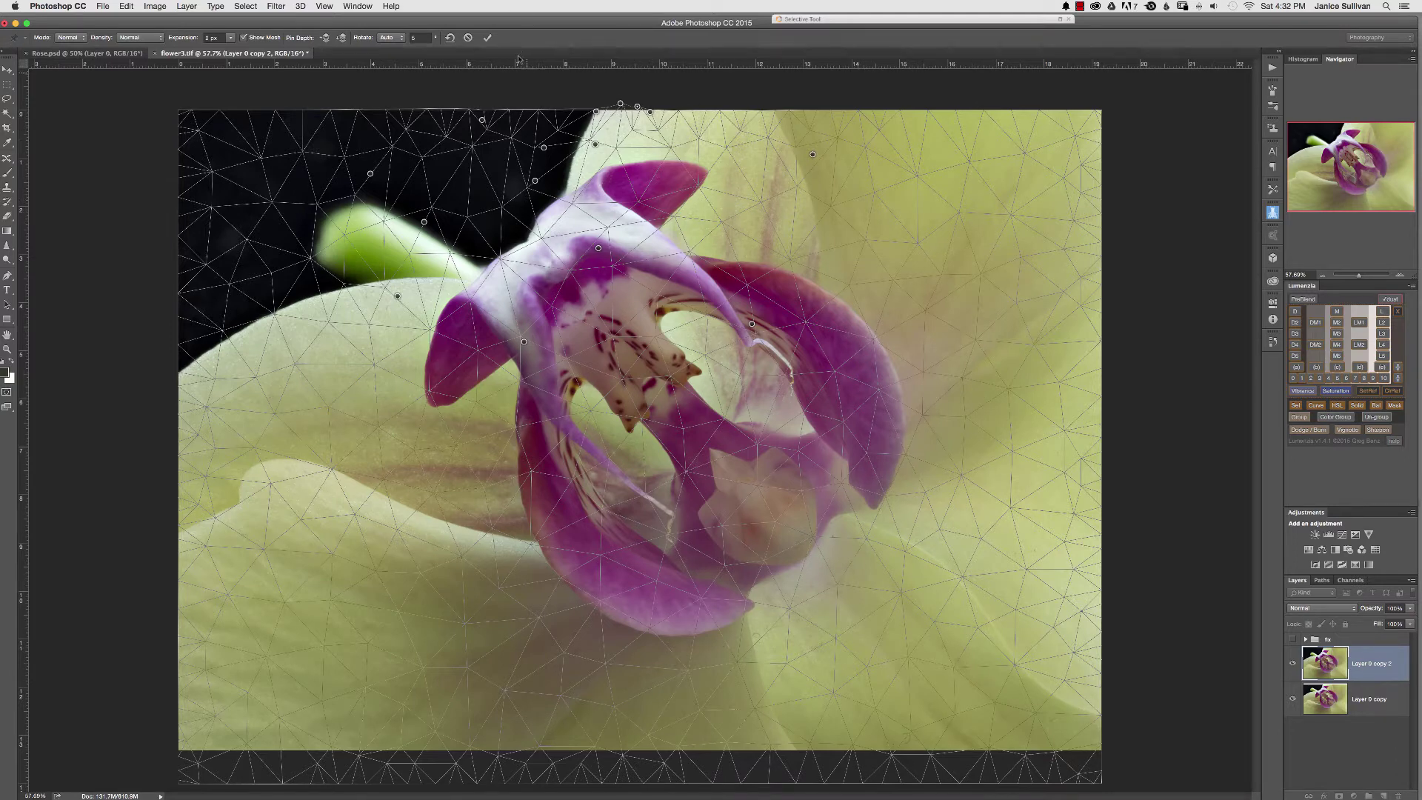
{"action": "left_click", "coordinate": [487, 37]}
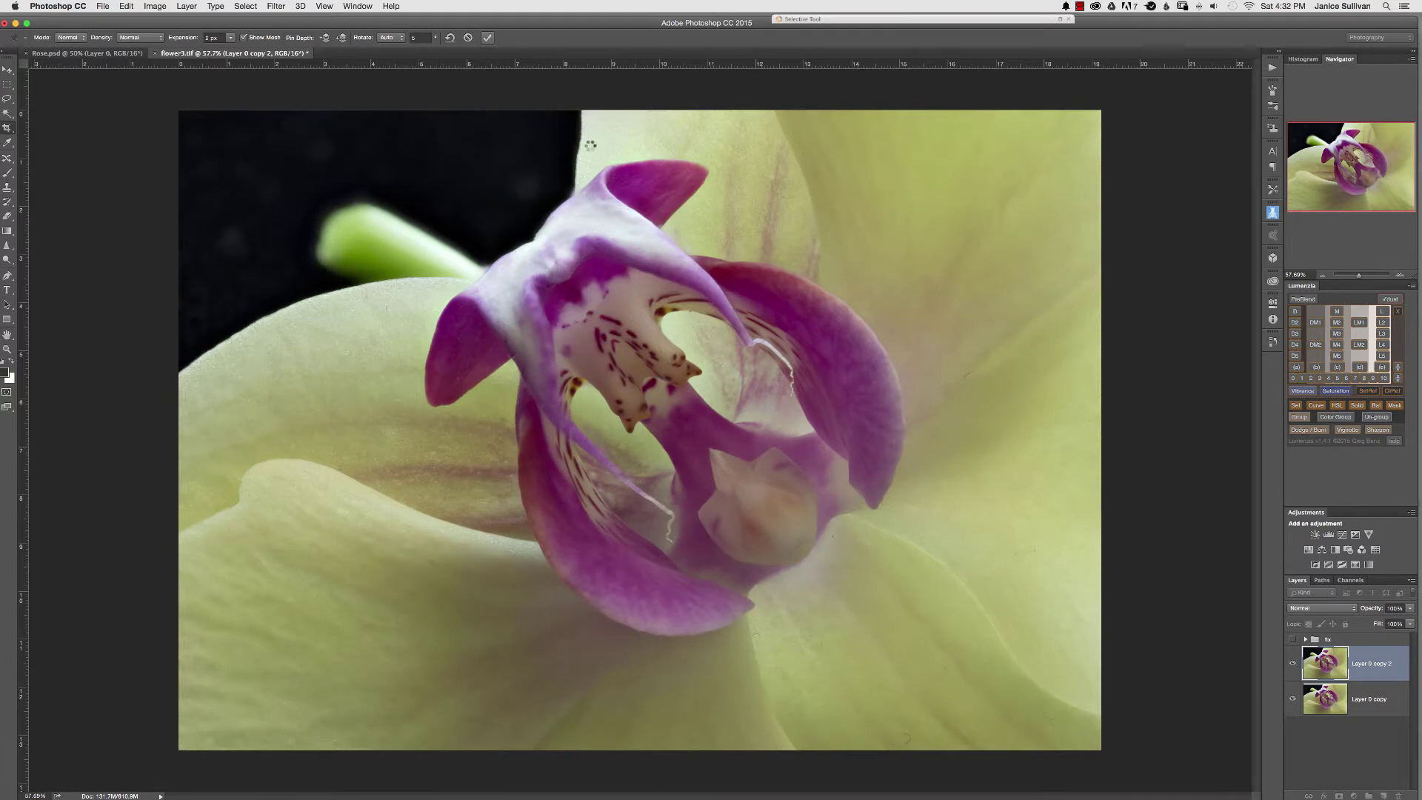
{"action": "key", "text": "c"}
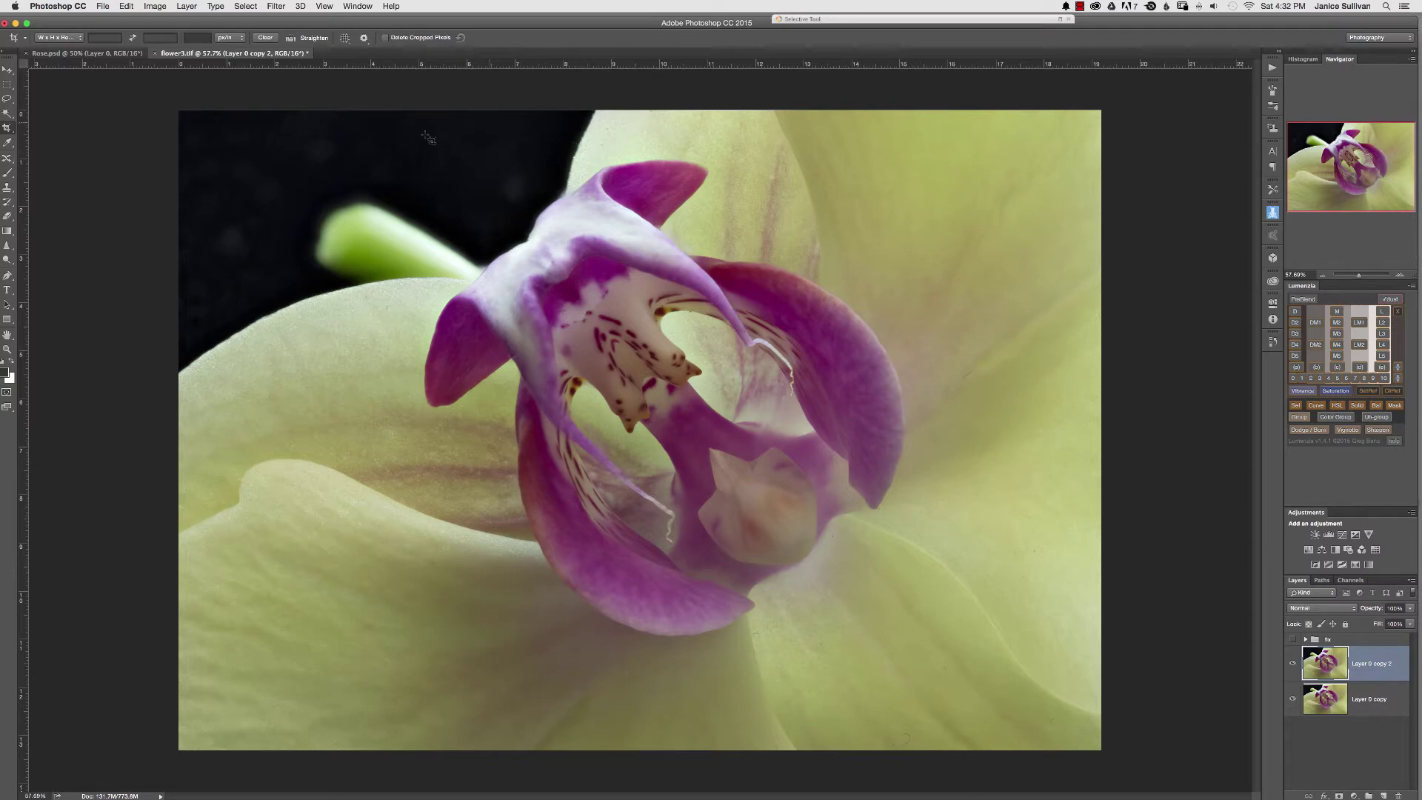
Compare the petal edge before and after the Puppet Warp by switching between the Deselect and Puppet Warp history states
{"action": "left_click", "coordinate": [1272, 341]}
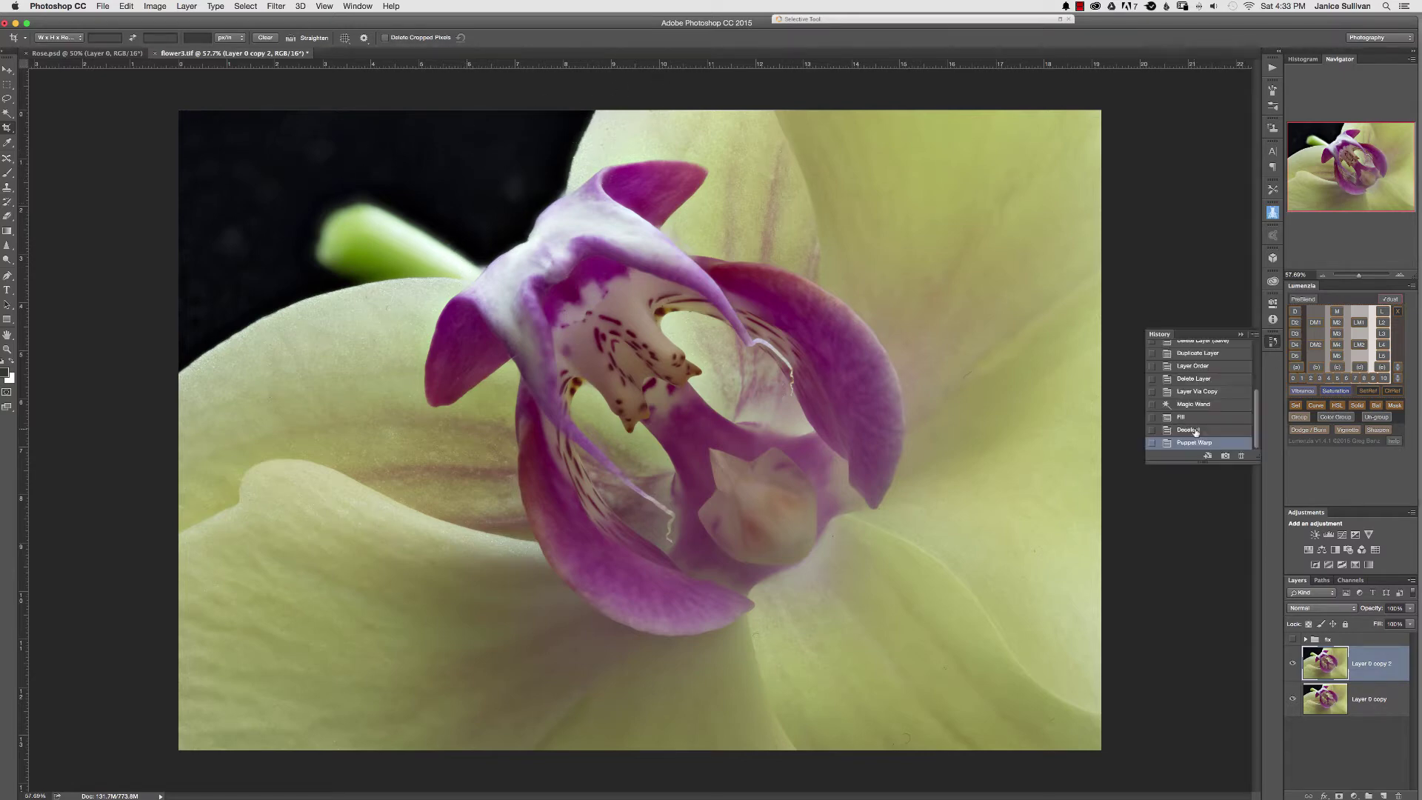
{"action": "left_click", "coordinate": [1188, 430]}
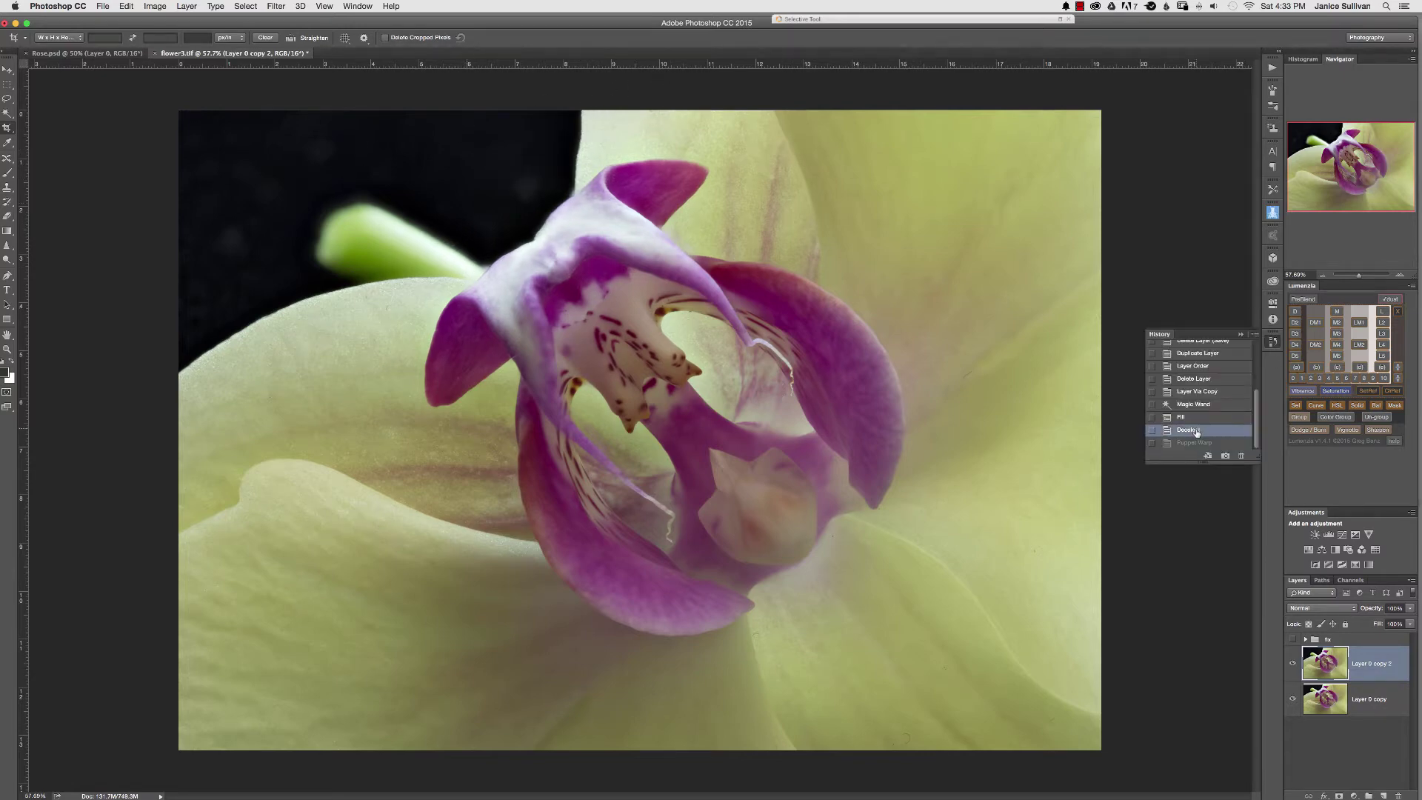
{"action": "left_click", "coordinate": [1199, 444]}
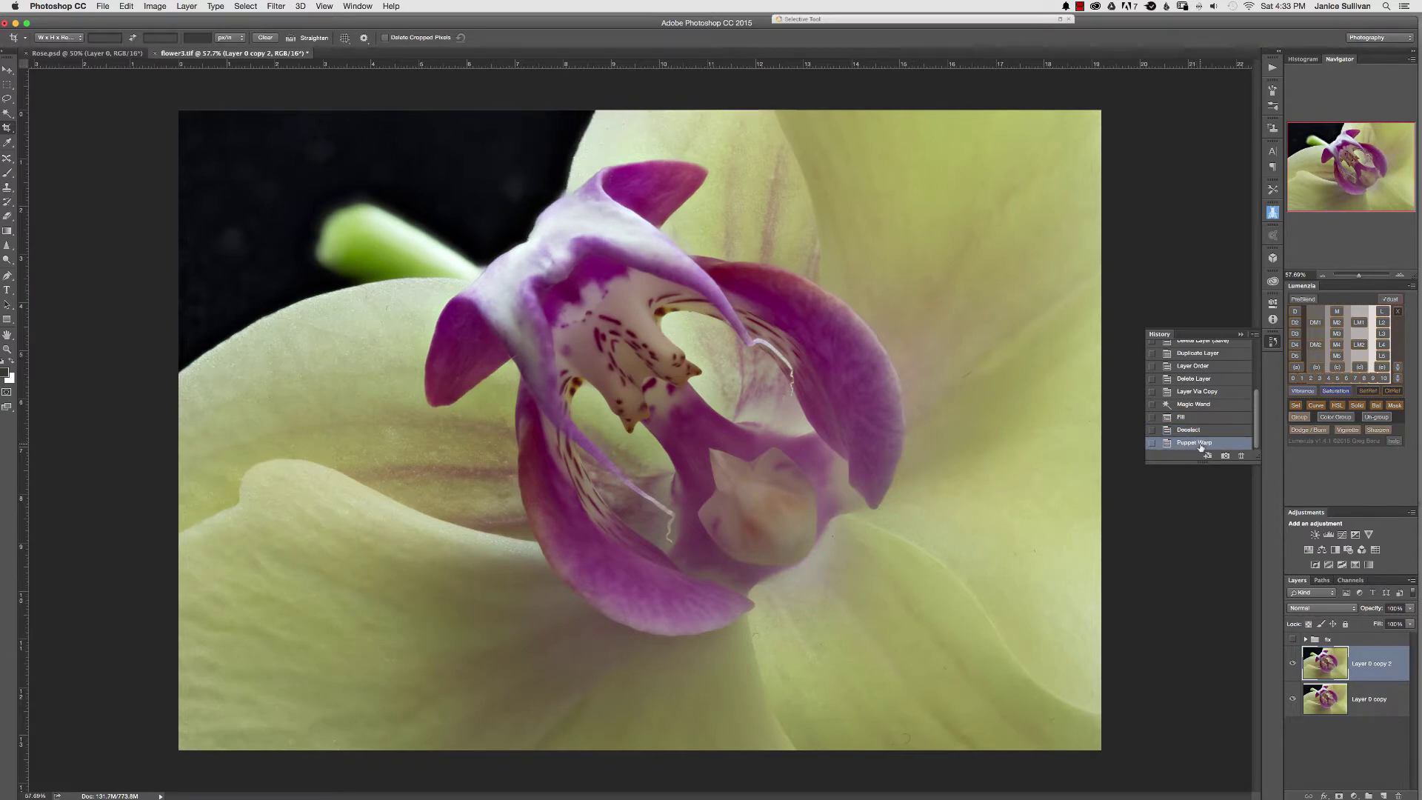
{"action": "left_click", "coordinate": [1229, 358]}
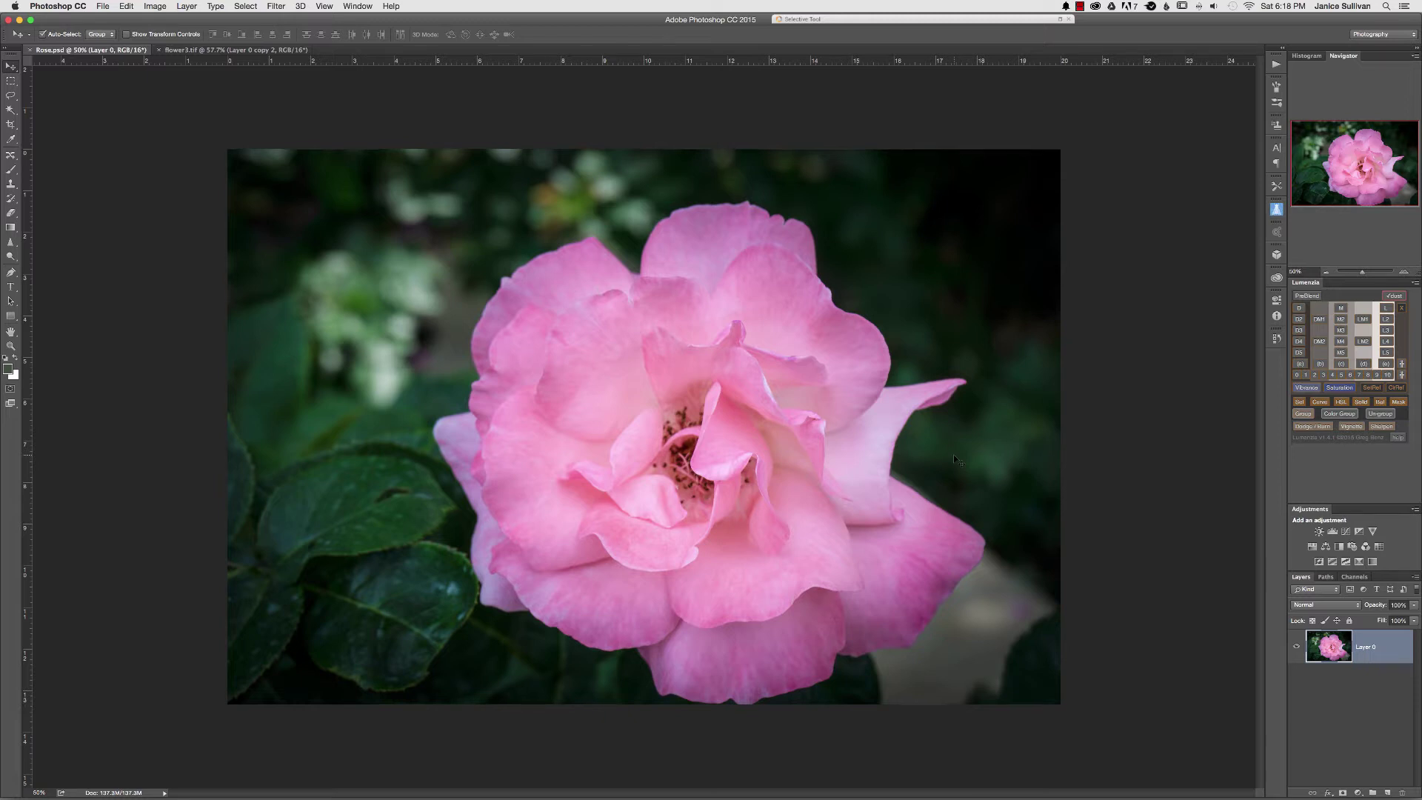
Duplicate Layer 0 in Rose.psd
{"action": "key", "text": "super+j"}
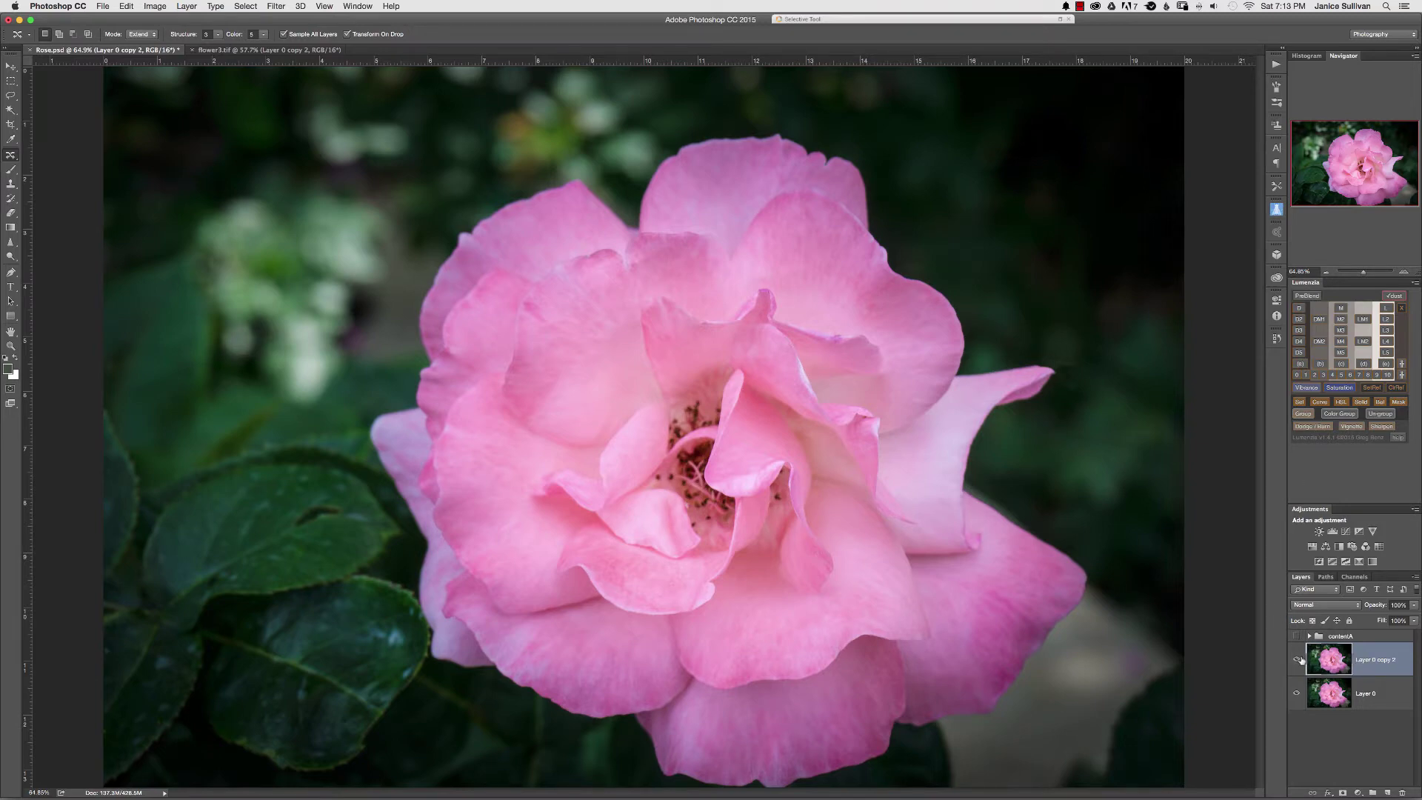
Compare the rose's outer petal with the contentA group shown and hidden, leaving the group visible
{"action": "left_click", "coordinate": [1295, 635]}
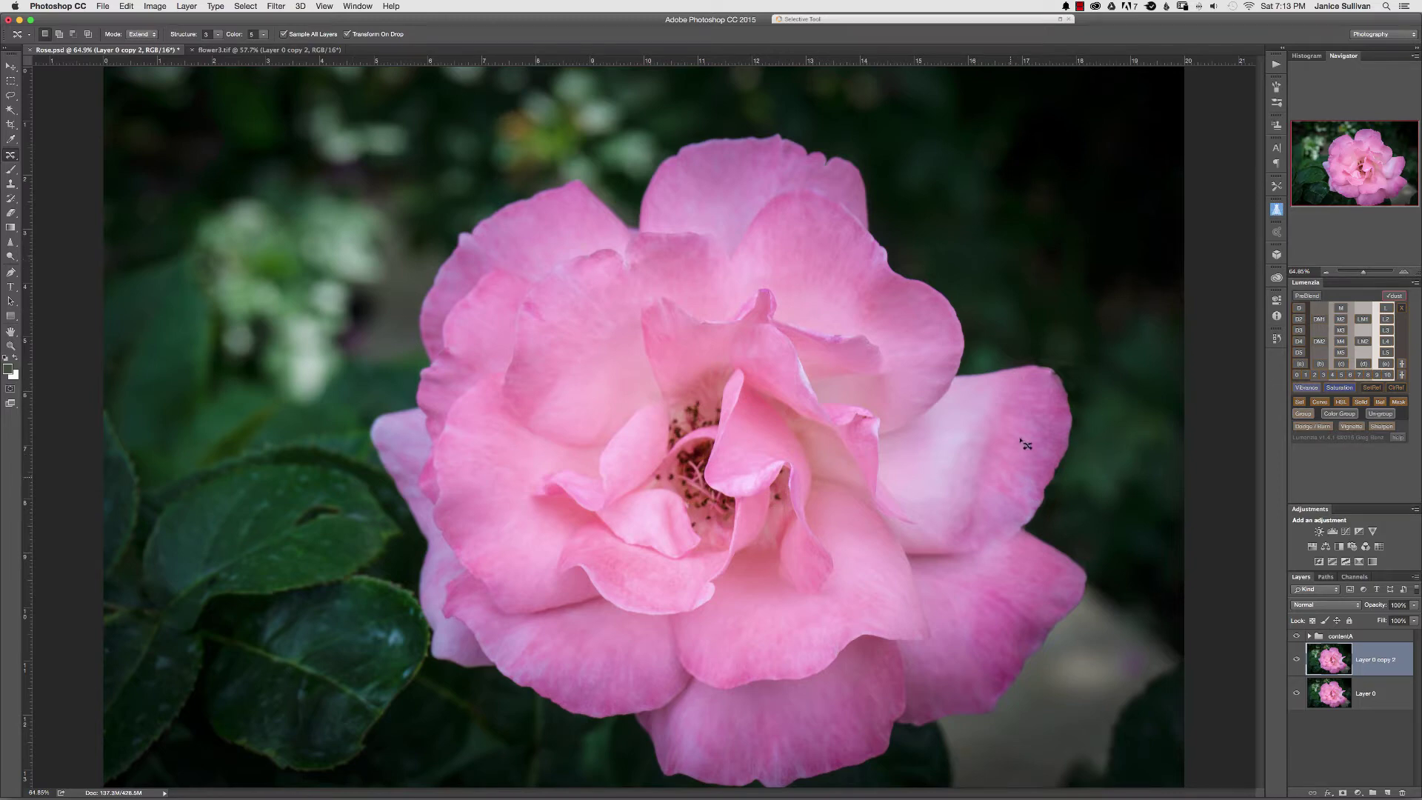
{"action": "left_click", "coordinate": [1297, 636]}
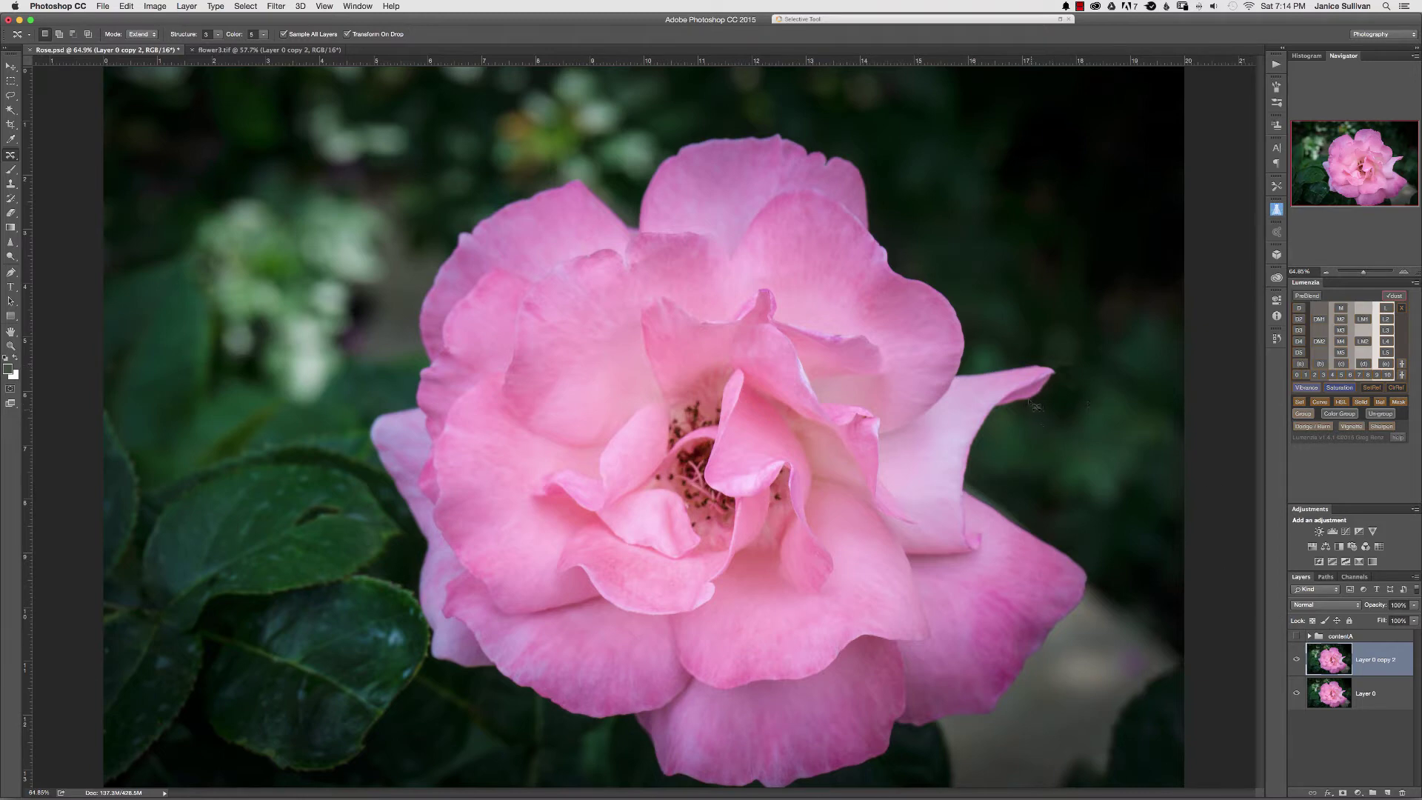
{"action": "left_click", "coordinate": [1296, 636]}
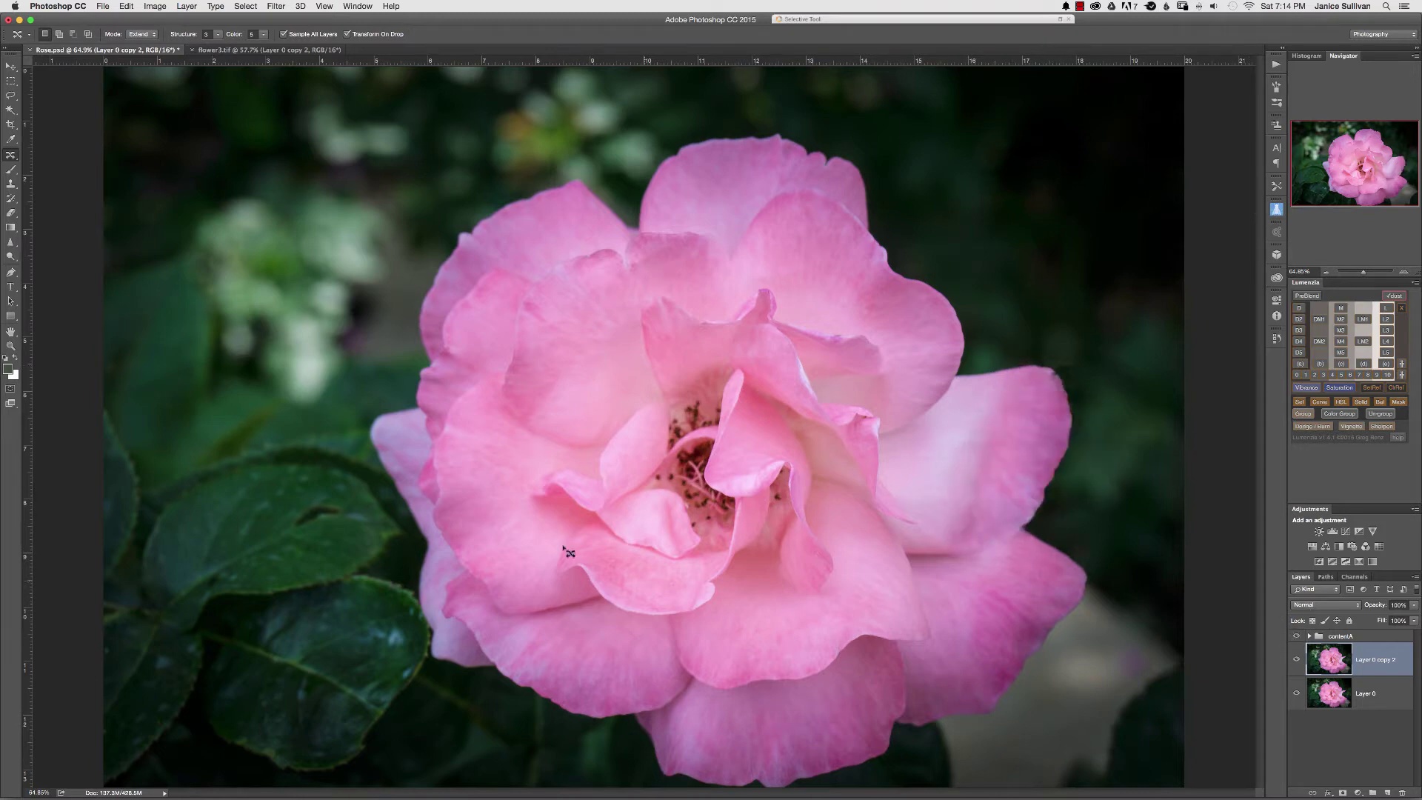
Hide the contentA group and extend a copy of the top petal's edge onto the curled right petal with the Content-Aware Move Tool
{"action": "left_click", "coordinate": [1296, 636]}
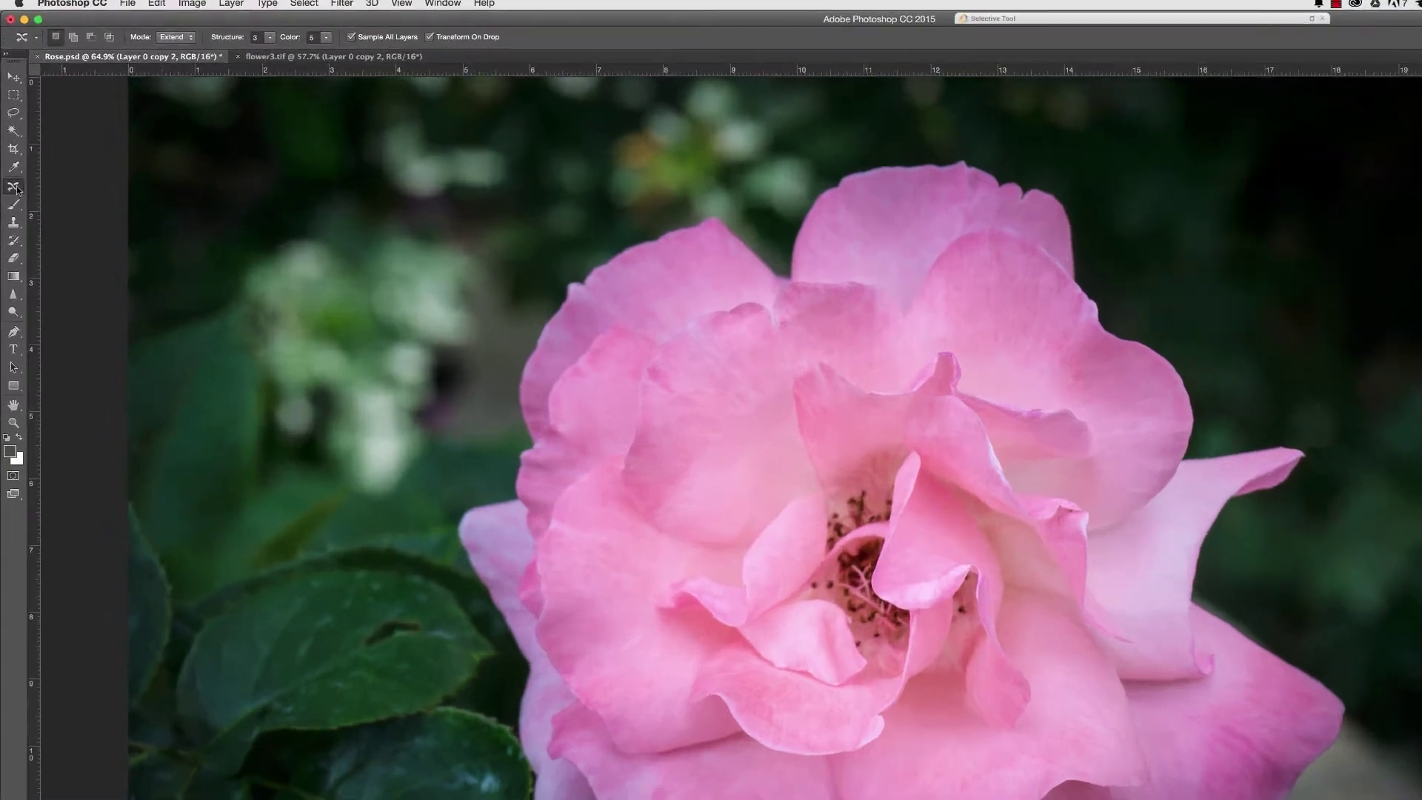
{"action": "left_click", "coordinate": [17, 189]}
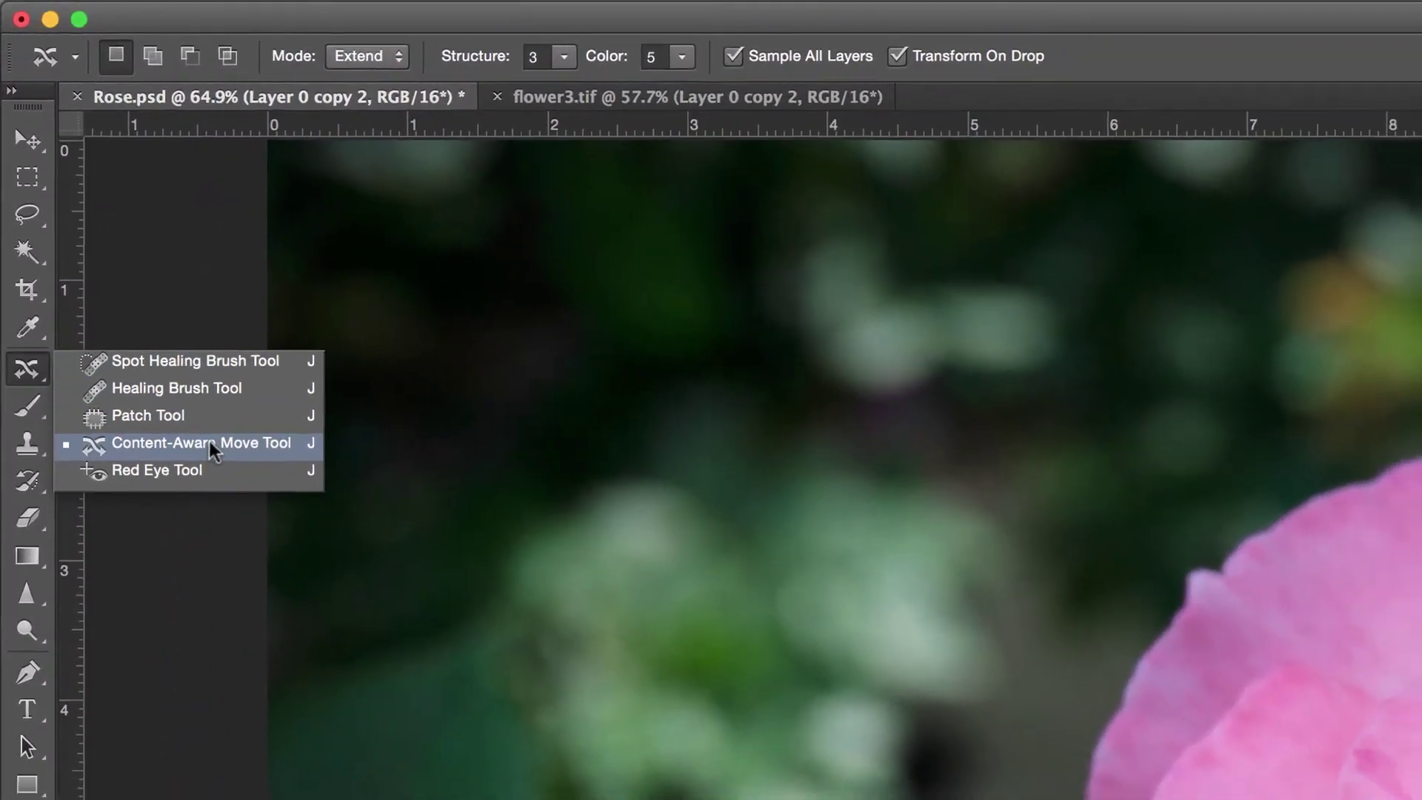
{"action": "left_click", "coordinate": [216, 454]}
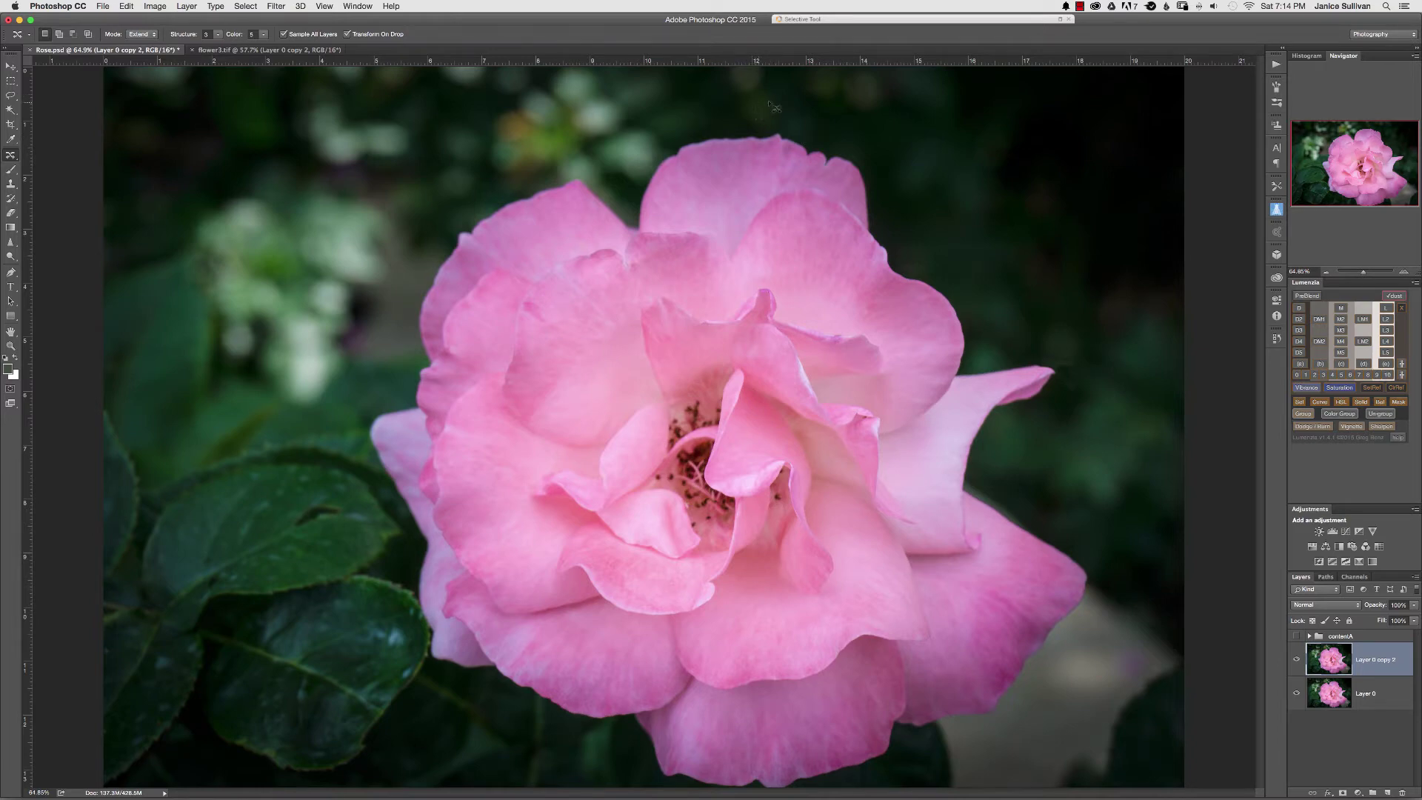
{"action": "mouse_move", "coordinate": [776, 90]}
{"action": "left_mouse_down"}
{"action": "mouse_move", "coordinate": [657, 106]}
{"action": "mouse_move", "coordinate": [619, 148]}
{"action": "mouse_move", "coordinate": [619, 191]}
{"action": "mouse_move", "coordinate": [674, 219]}
{"action": "mouse_move", "coordinate": [955, 195]}
{"action": "mouse_move", "coordinate": [903, 132]}
{"action": "mouse_move", "coordinate": [767, 95]}
{"action": "left_mouse_up"}
{"action": "left_click_drag", "start_coordinate": [812, 164], "coordinate": [983, 439]}
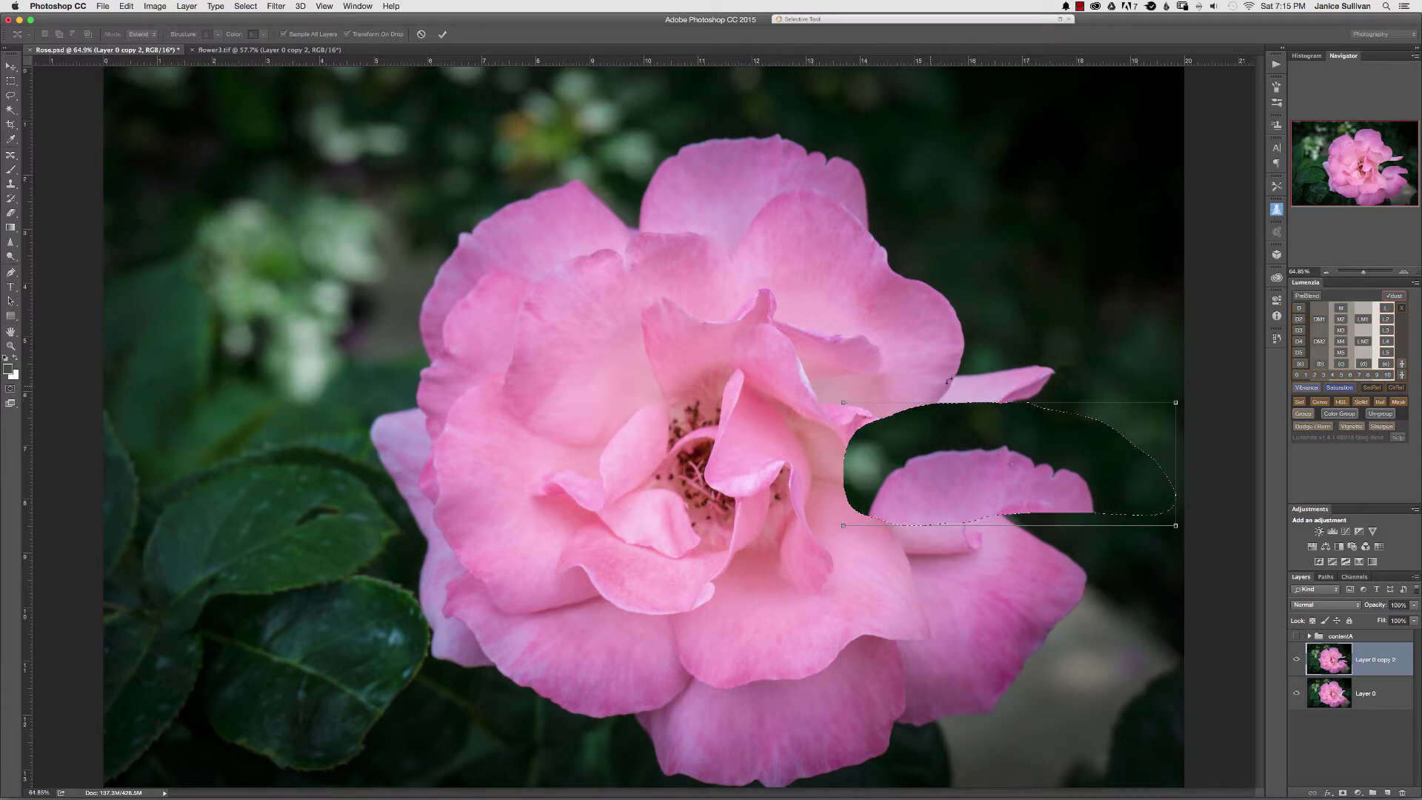
Rotate, position and resize the copied edge over the curled petal, lowering the opacity to 75% for alignment, restore the opacity, apply the move and deselect
{"action": "left_click_drag", "start_coordinate": [1058, 354], "coordinate": [1037, 469]}
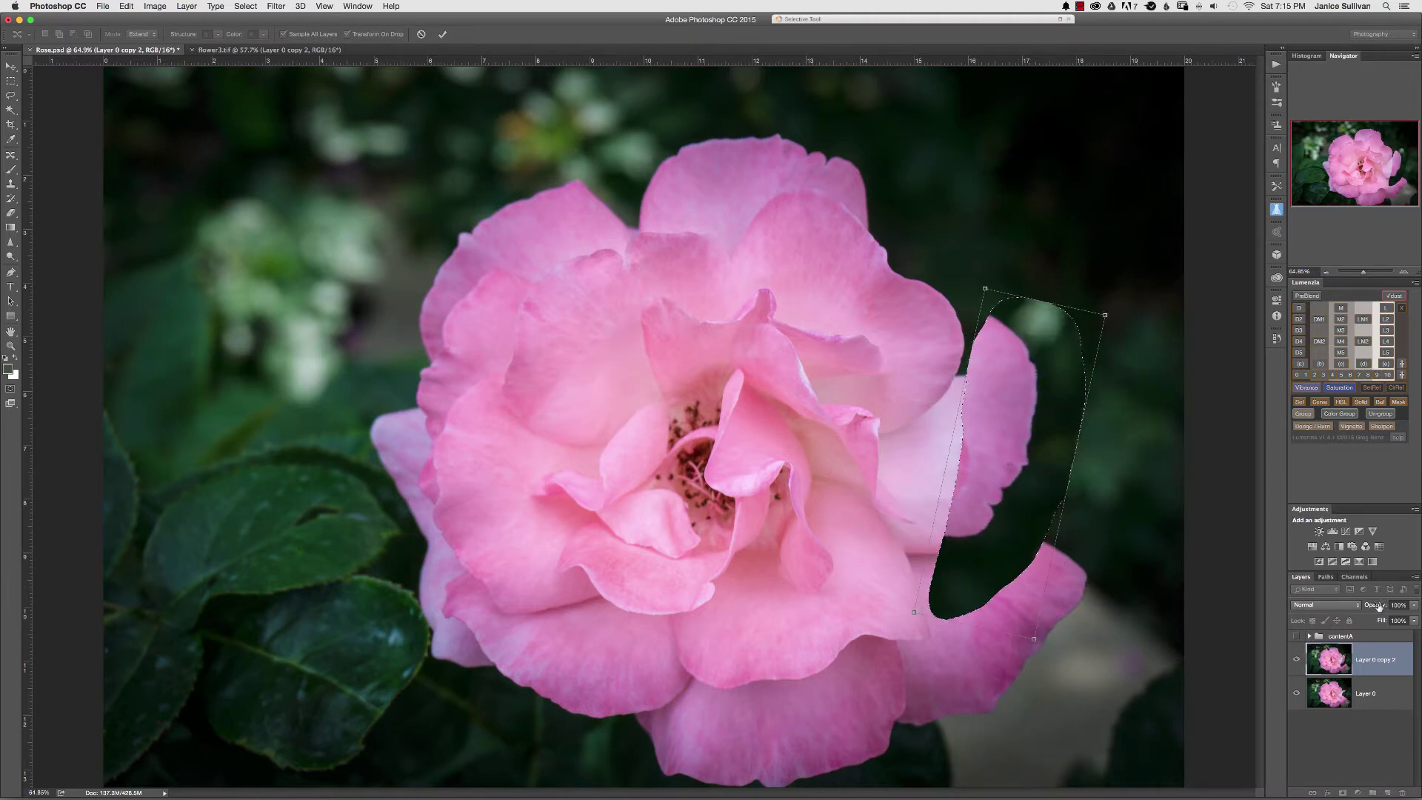
{"action": "left_click_drag", "start_coordinate": [1378, 606], "coordinate": [1360, 605]}
{"action": "left_click_drag", "start_coordinate": [996, 454], "coordinate": [991, 469]}
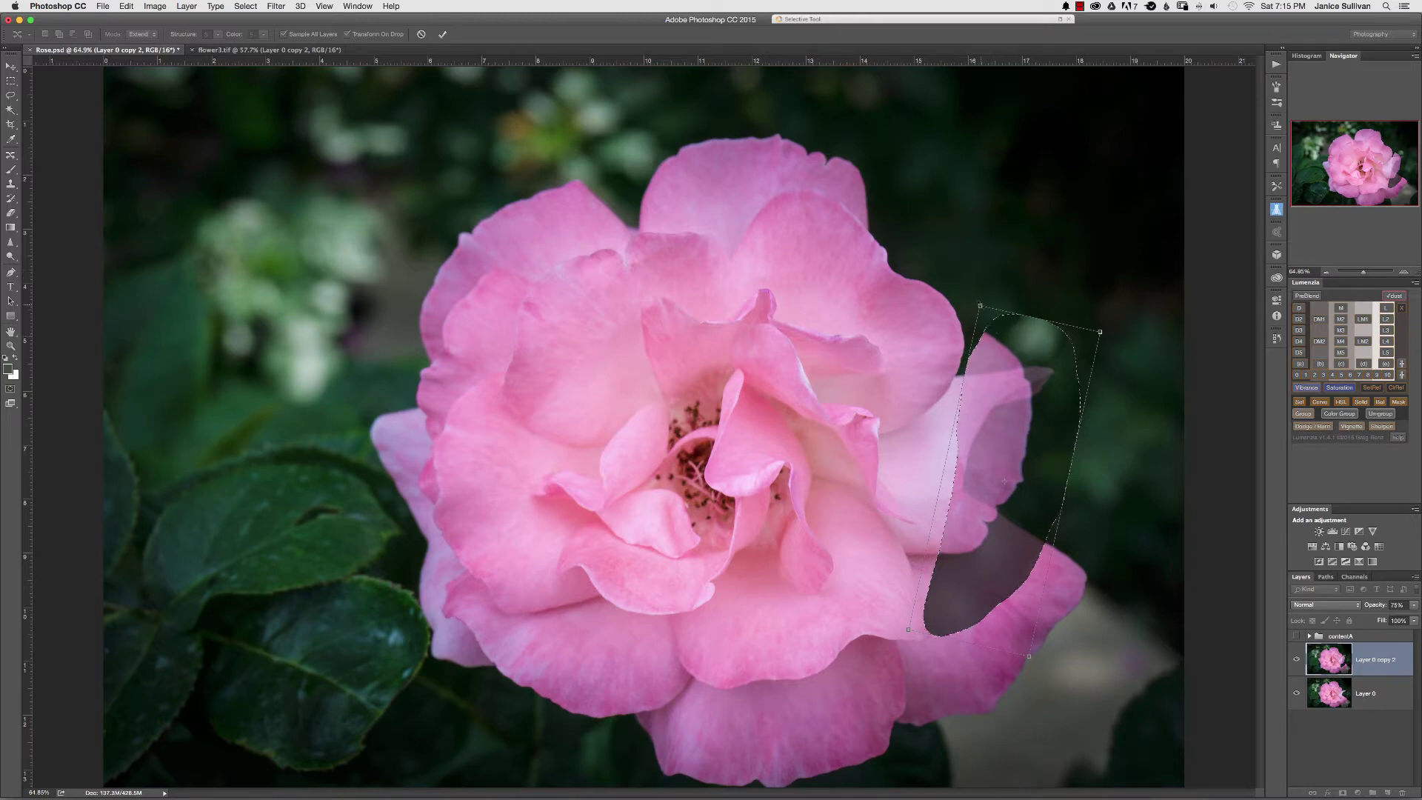
{"action": "left_click_drag", "start_coordinate": [980, 305], "coordinate": [983, 318]}
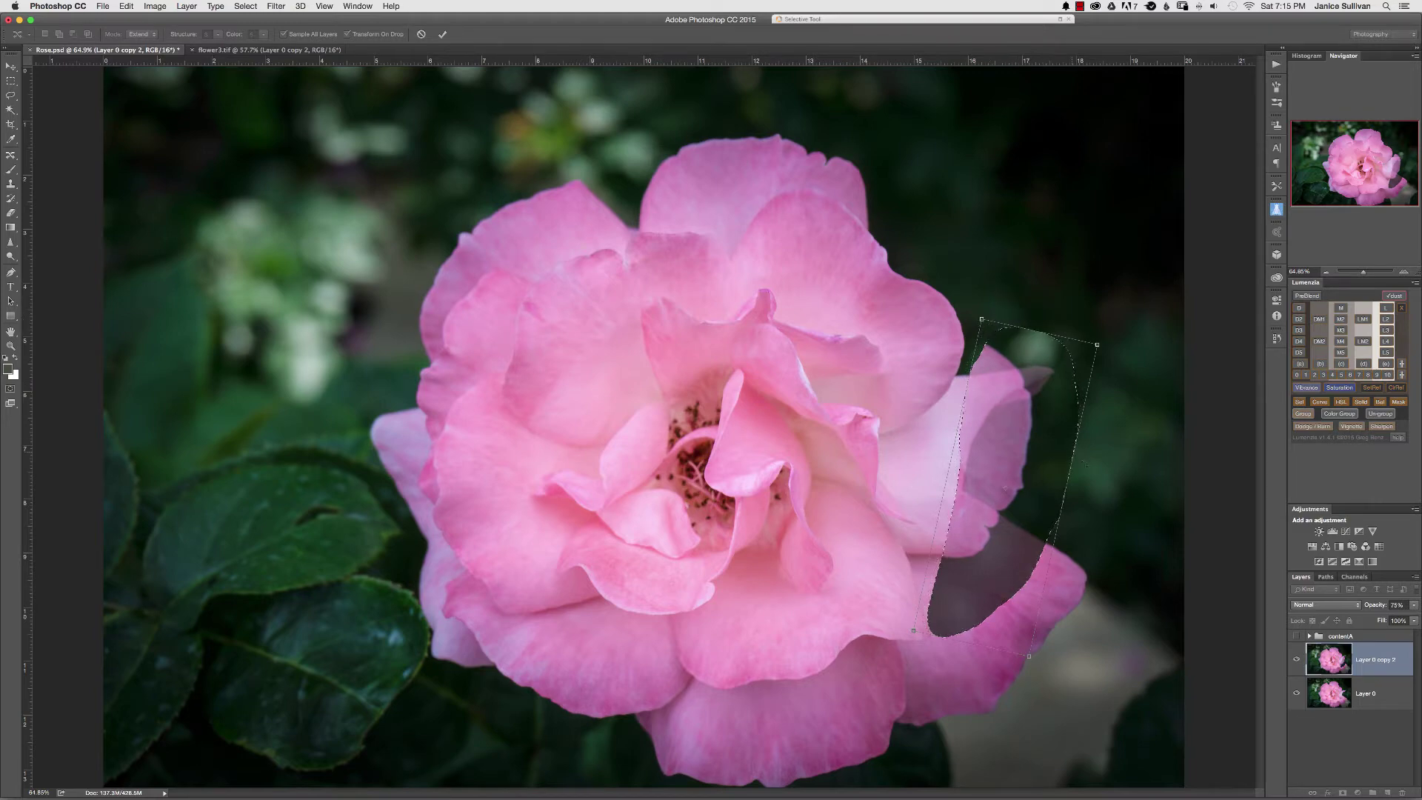
{"action": "left_click_drag", "start_coordinate": [1367, 605], "coordinate": [1406, 606]}
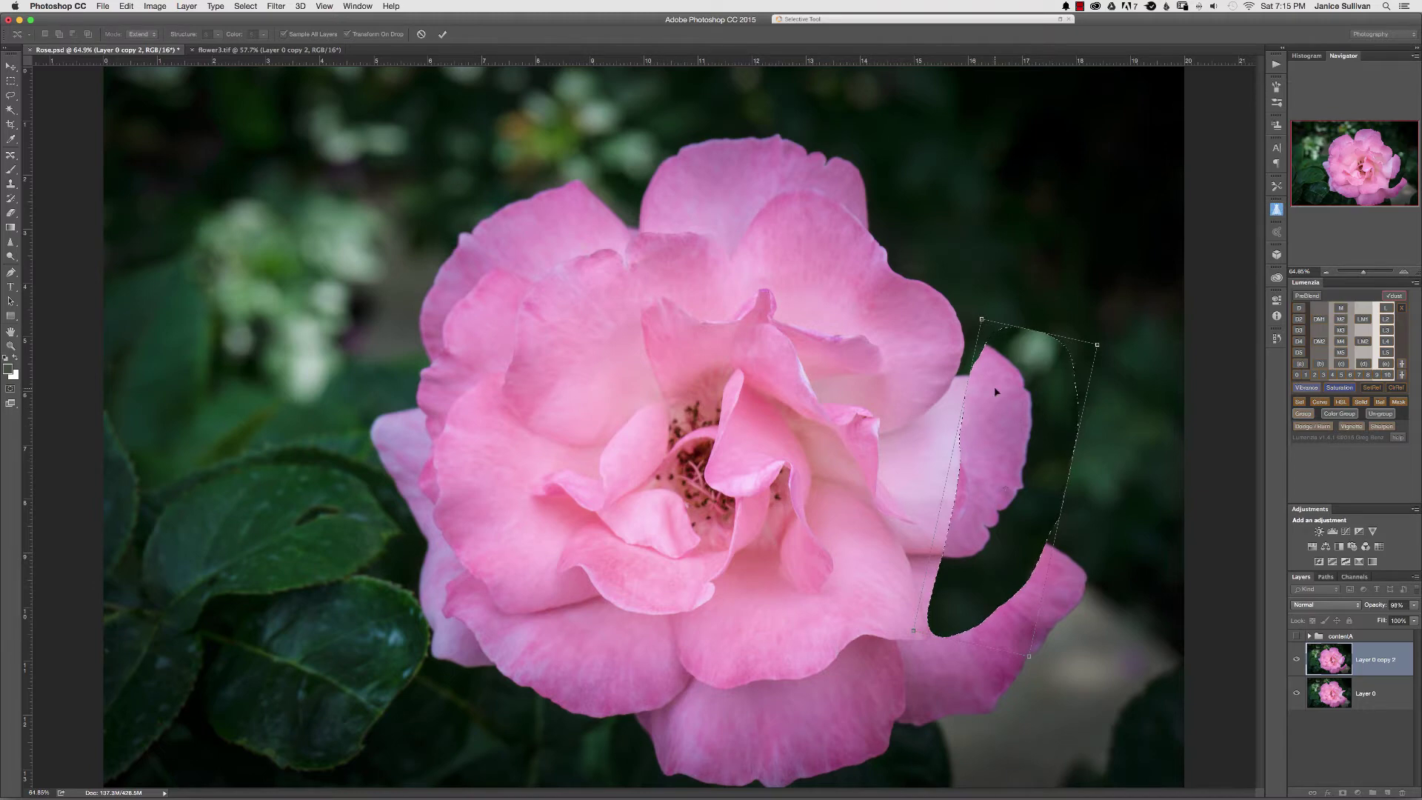
{"action": "key", "text": "Return"}
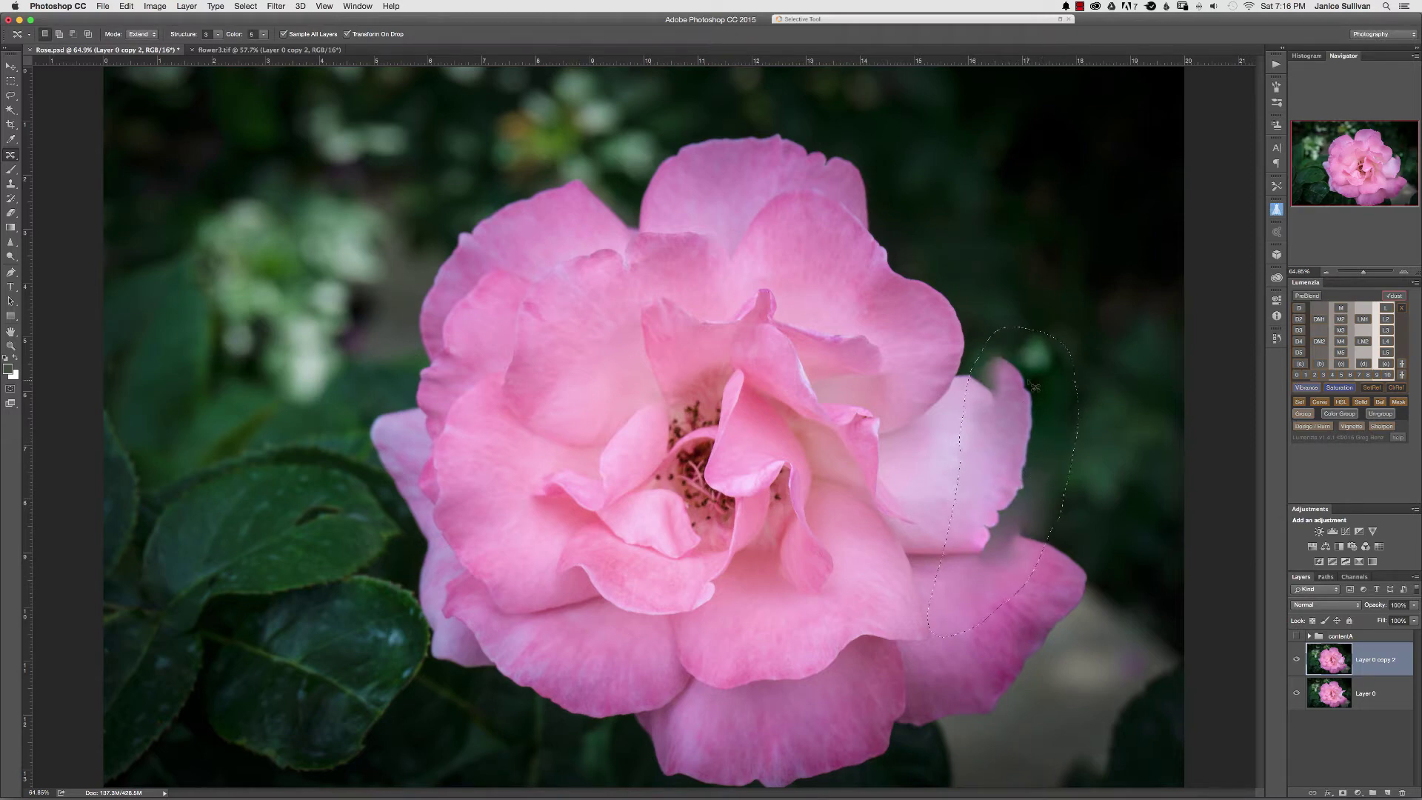
{"action": "left_click", "coordinate": [1109, 393]}
Add a layer mask to Layer 0 copy 2 and brush black over the smudged petal junction and the petal's ragged upper tip
{"action": "left_click", "coordinate": [1343, 792]}
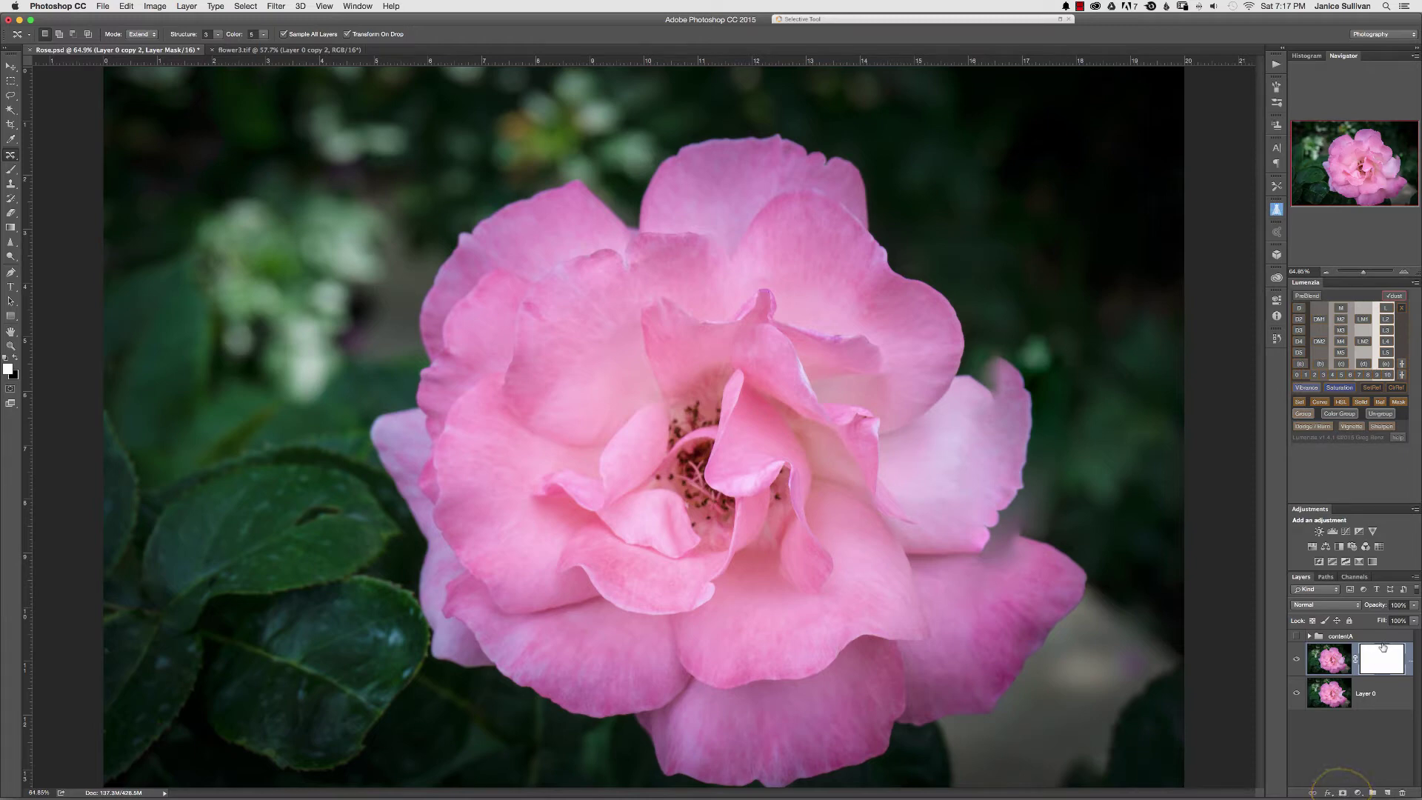
{"action": "left_click", "coordinate": [16, 358]}
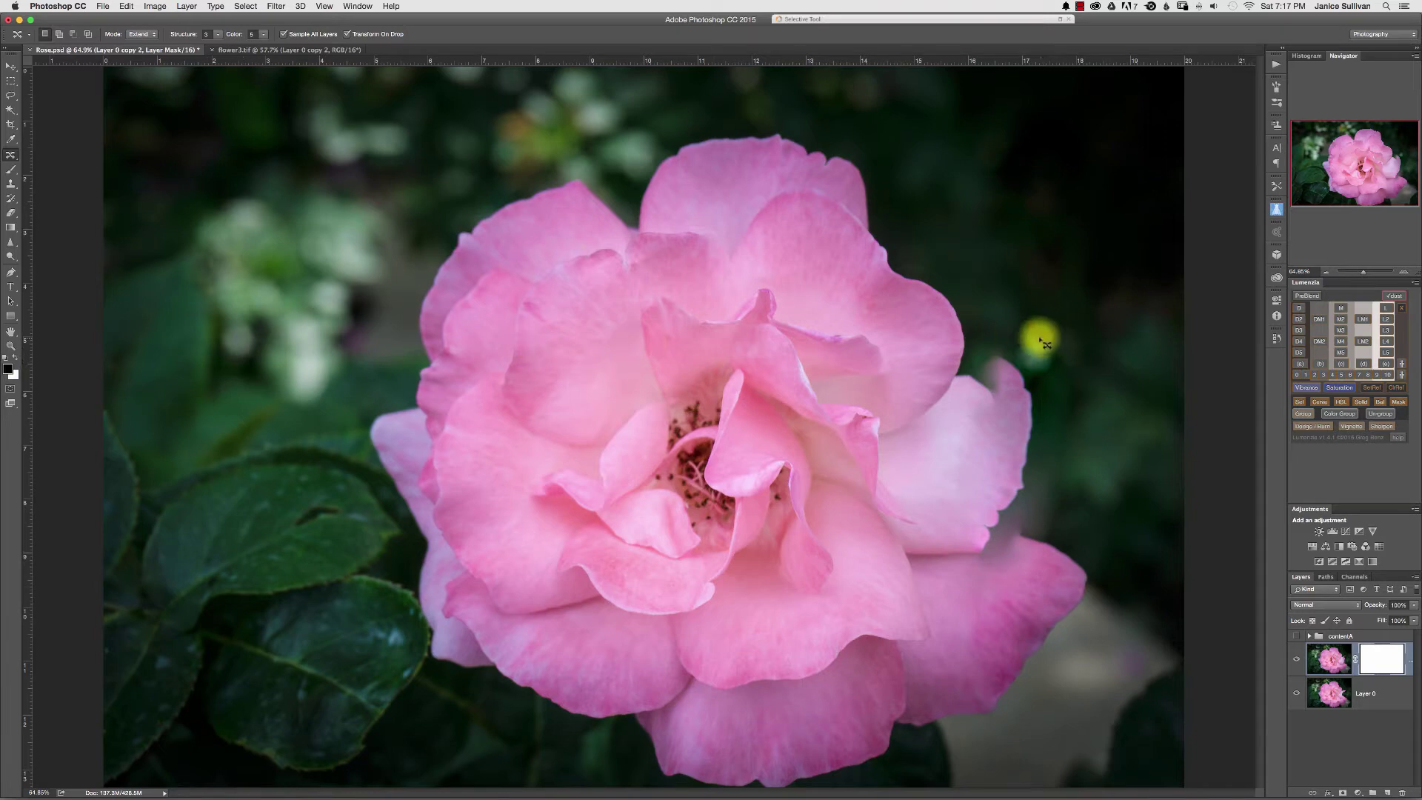
{"action": "left_click", "coordinate": [12, 169]}
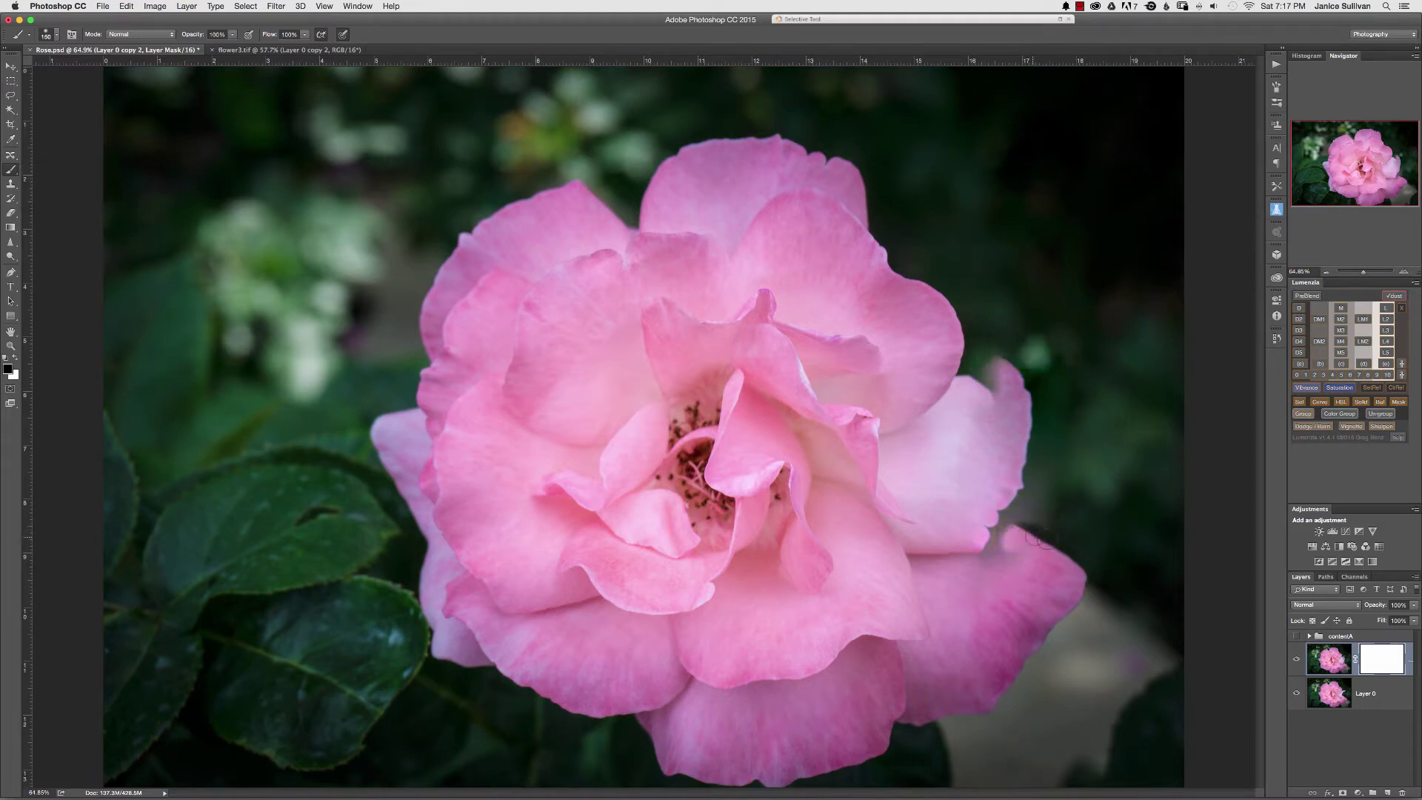
{"action": "mouse_move", "coordinate": [1015, 547]}
{"action": "left_mouse_down"}
{"action": "mouse_move", "coordinate": [997, 533]}
{"action": "mouse_move", "coordinate": [992, 548]}
{"action": "left_mouse_up"}
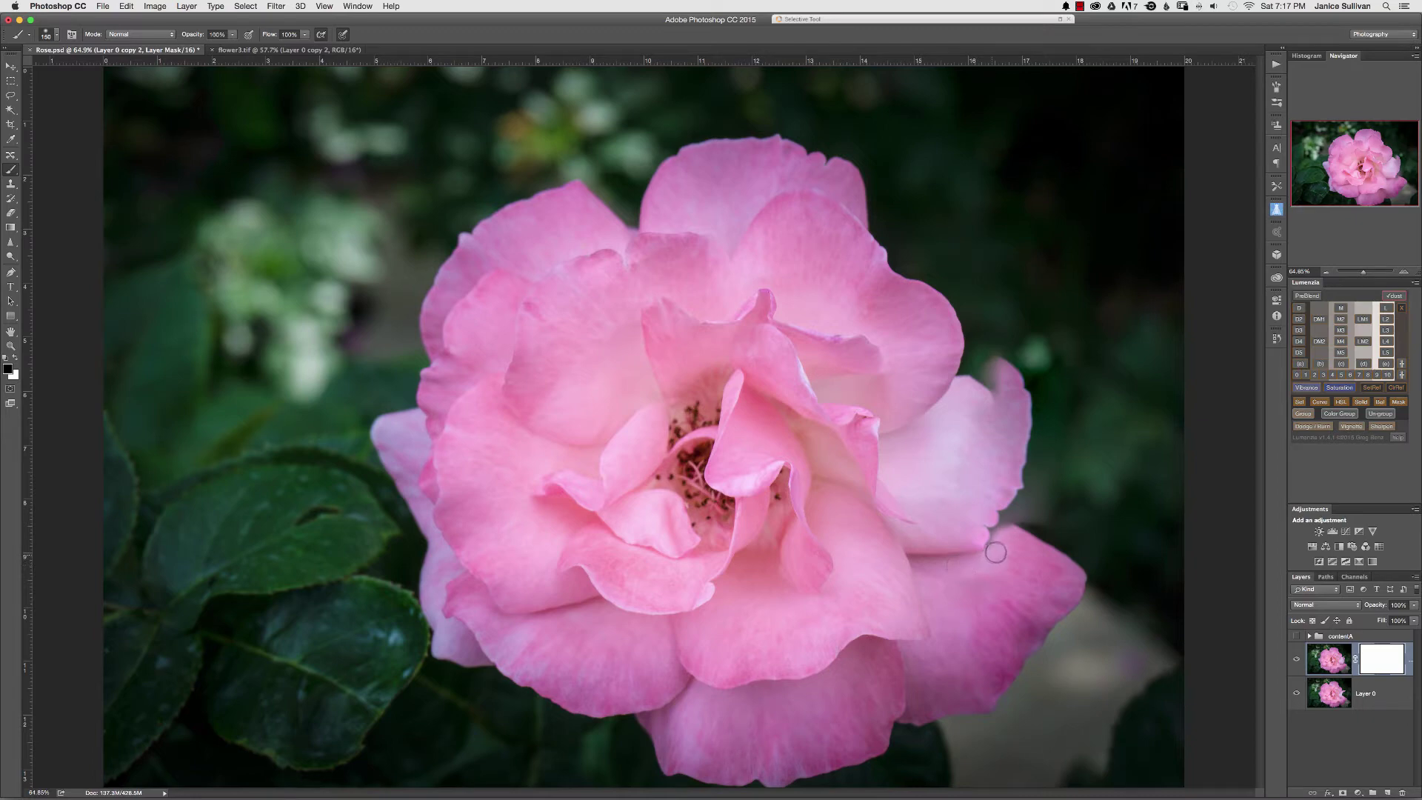
{"action": "mouse_move", "coordinate": [1028, 517]}
{"action": "left_mouse_down"}
{"action": "mouse_move", "coordinate": [1014, 530]}
{"action": "mouse_move", "coordinate": [1047, 479]}
{"action": "mouse_move", "coordinate": [1035, 496]}
{"action": "left_mouse_up"}
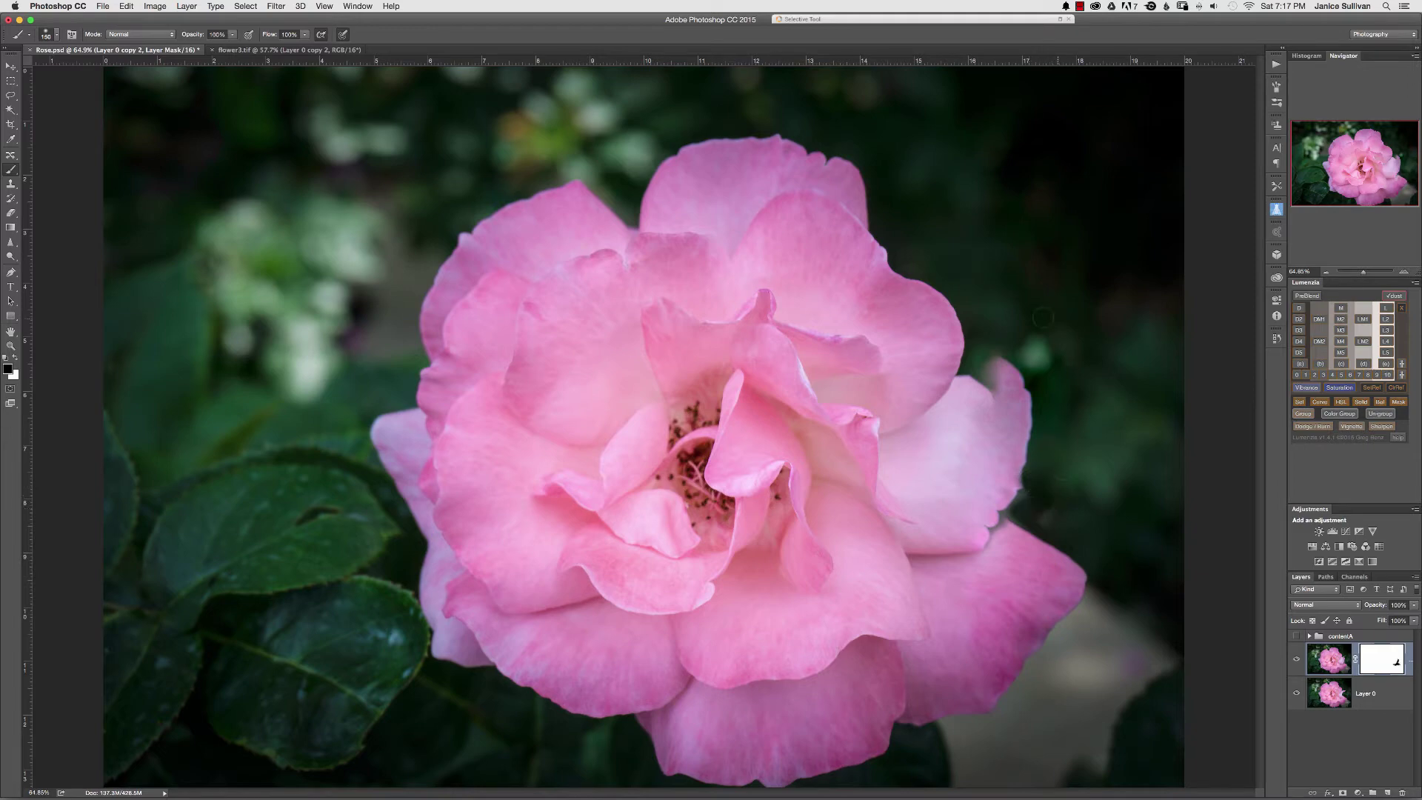
{"action": "mouse_move", "coordinate": [1011, 363]}
{"action": "left_mouse_down"}
{"action": "mouse_move", "coordinate": [997, 372]}
{"action": "mouse_move", "coordinate": [1016, 375]}
{"action": "mouse_move", "coordinate": [971, 377]}
{"action": "mouse_move", "coordinate": [1048, 379]}
{"action": "left_mouse_up"}
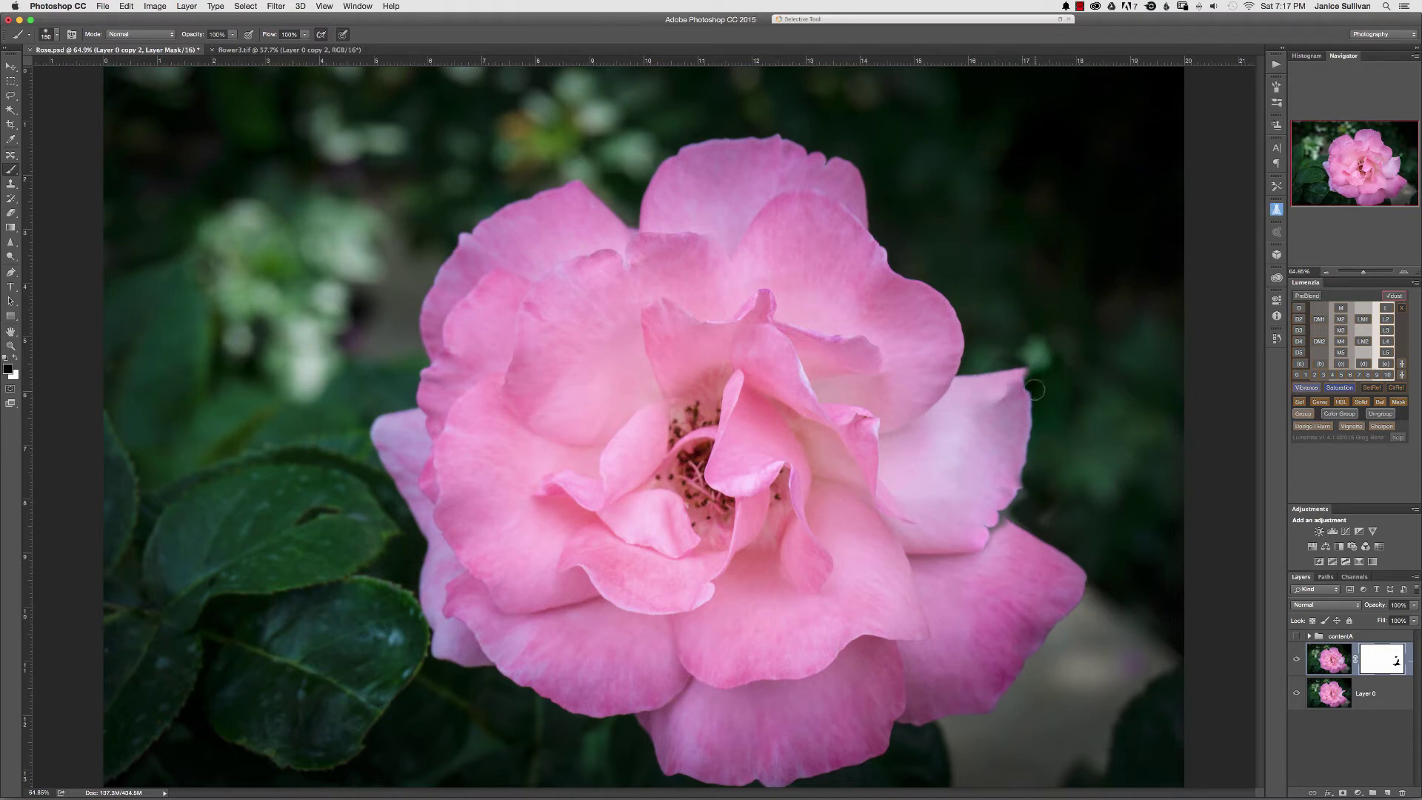
Refine the mask around the right petal's upper tip with black and white brush strokes, comparing the result with Layer 0 copy 2 hidden
{"action": "key", "text": "x"}
{"action": "mouse_move", "coordinate": [1034, 370]}
{"action": "left_mouse_down"}
{"action": "mouse_move", "coordinate": [1007, 362]}
{"action": "mouse_move", "coordinate": [1018, 350]}
{"action": "left_mouse_up"}
{"action": "left_click", "coordinate": [1296, 659]}
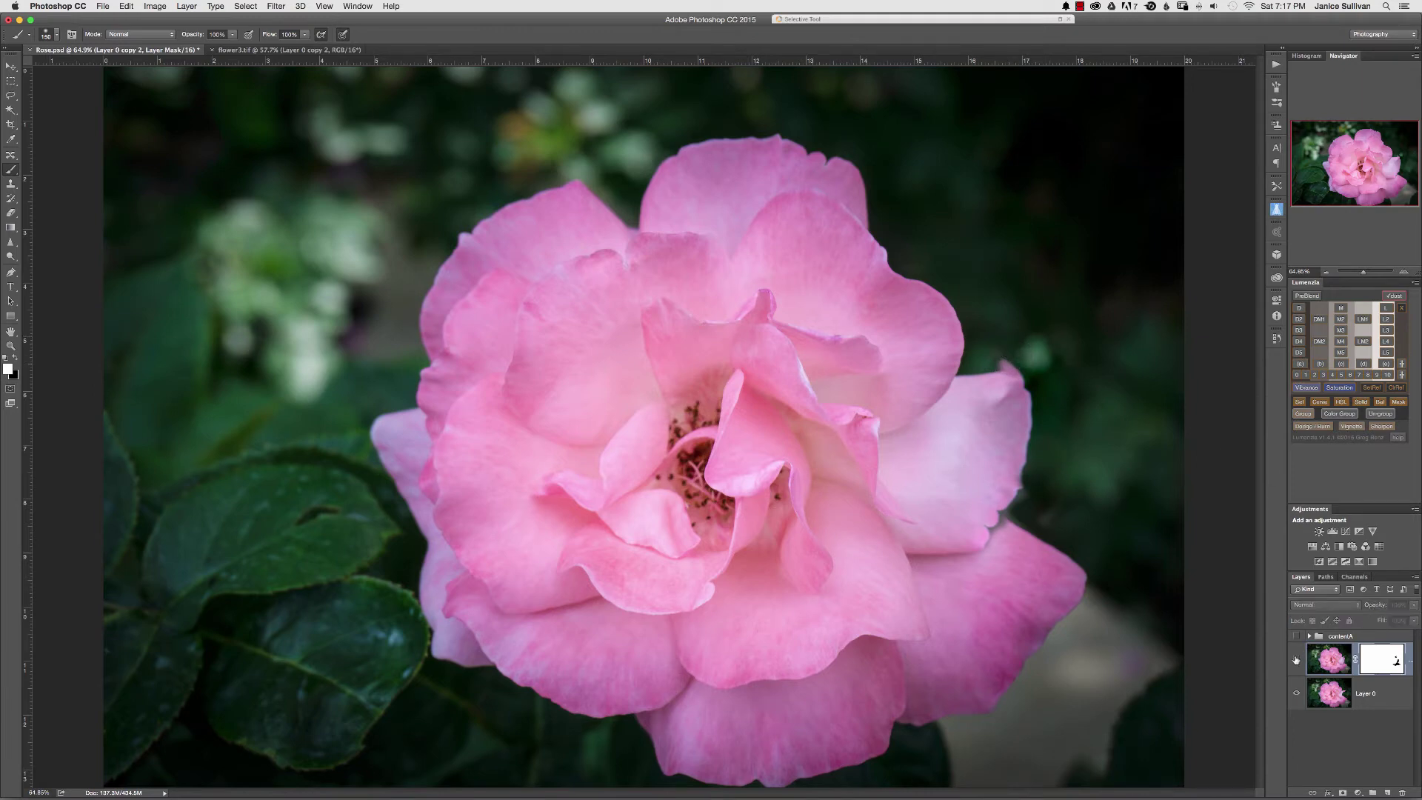
{"action": "left_click", "coordinate": [1295, 659]}
{"action": "left_click", "coordinate": [1297, 655]}
{"action": "left_click", "coordinate": [1297, 655]}
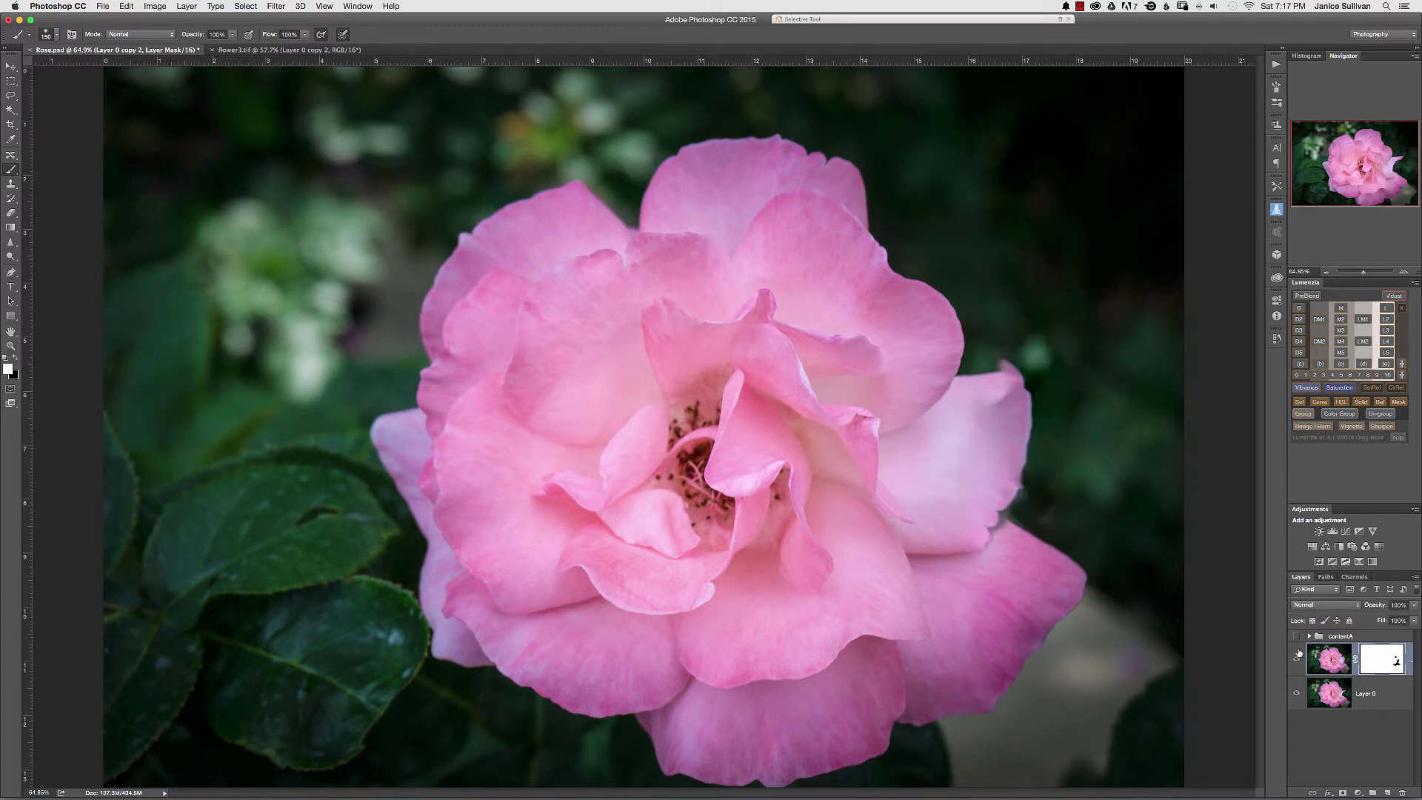
{"action": "key", "text": "x"}
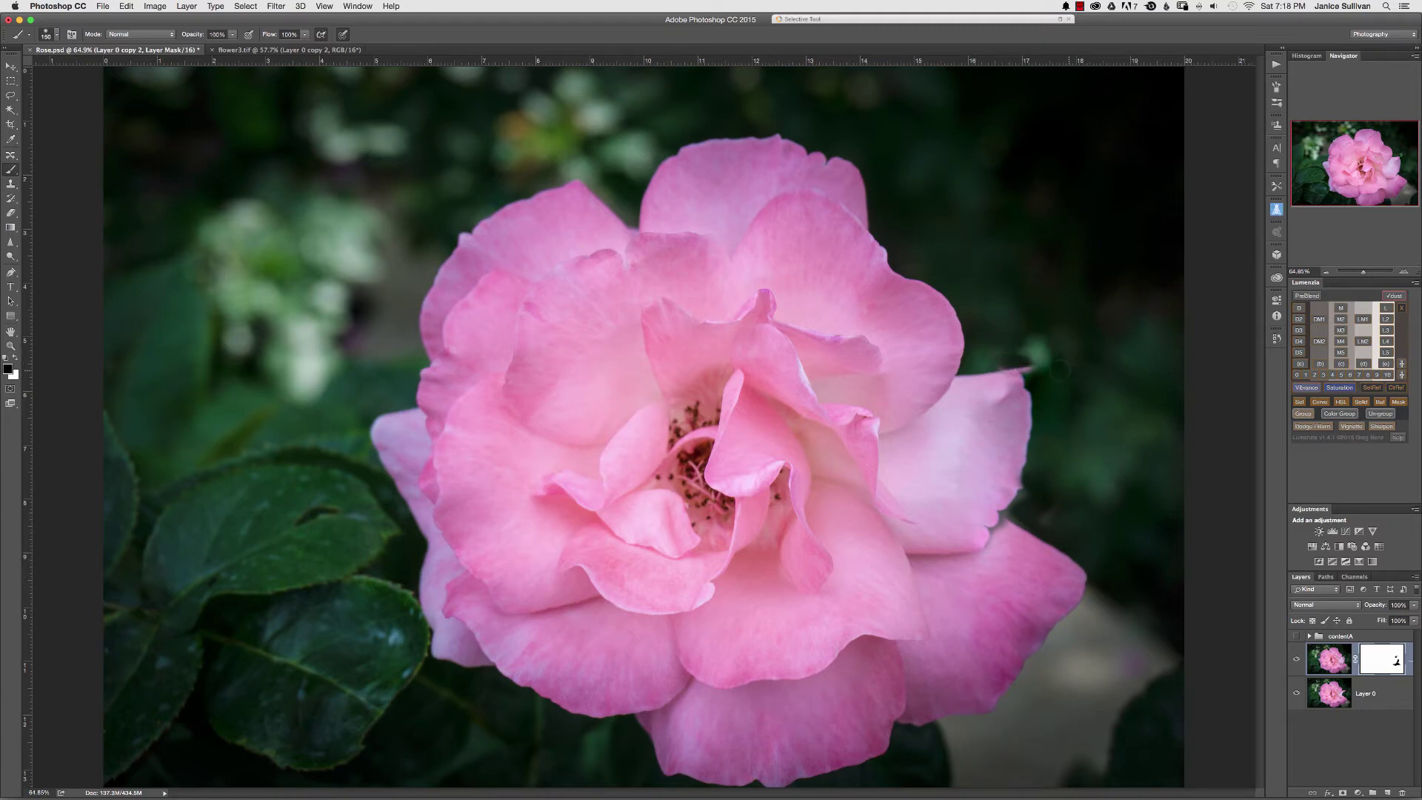
{"action": "key", "text": "x"}
{"action": "mouse_move", "coordinate": [1040, 373]}
{"action": "left_mouse_down"}
{"action": "mouse_move", "coordinate": [1024, 361]}
{"action": "mouse_move", "coordinate": [1058, 351]}
{"action": "left_mouse_up"}
Add an empty layer above Layer 0 copy 2, choose the Clone Stamp tool for retouching, and show the contentA group
{"action": "left_click", "coordinate": [1388, 793]}
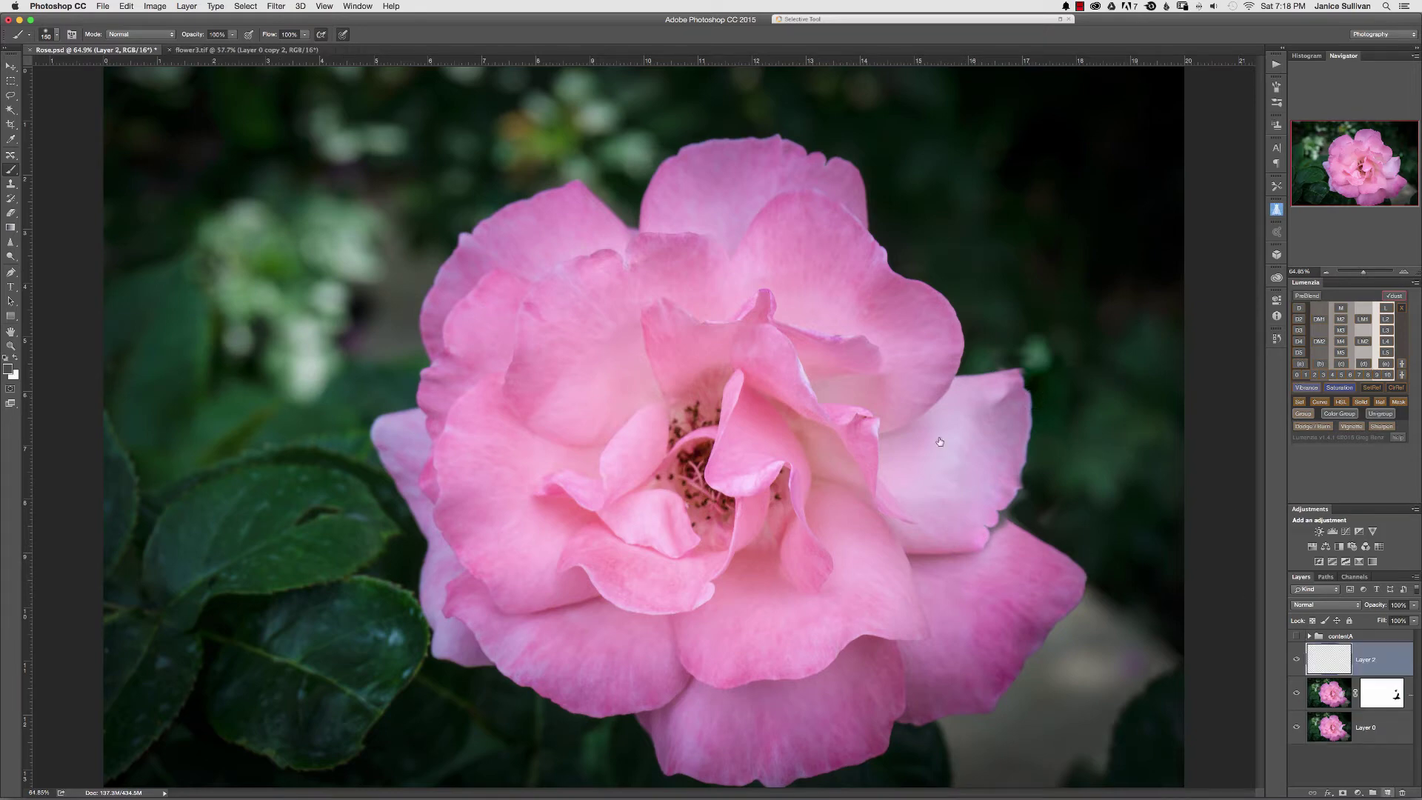
{"action": "key", "text": "j"}
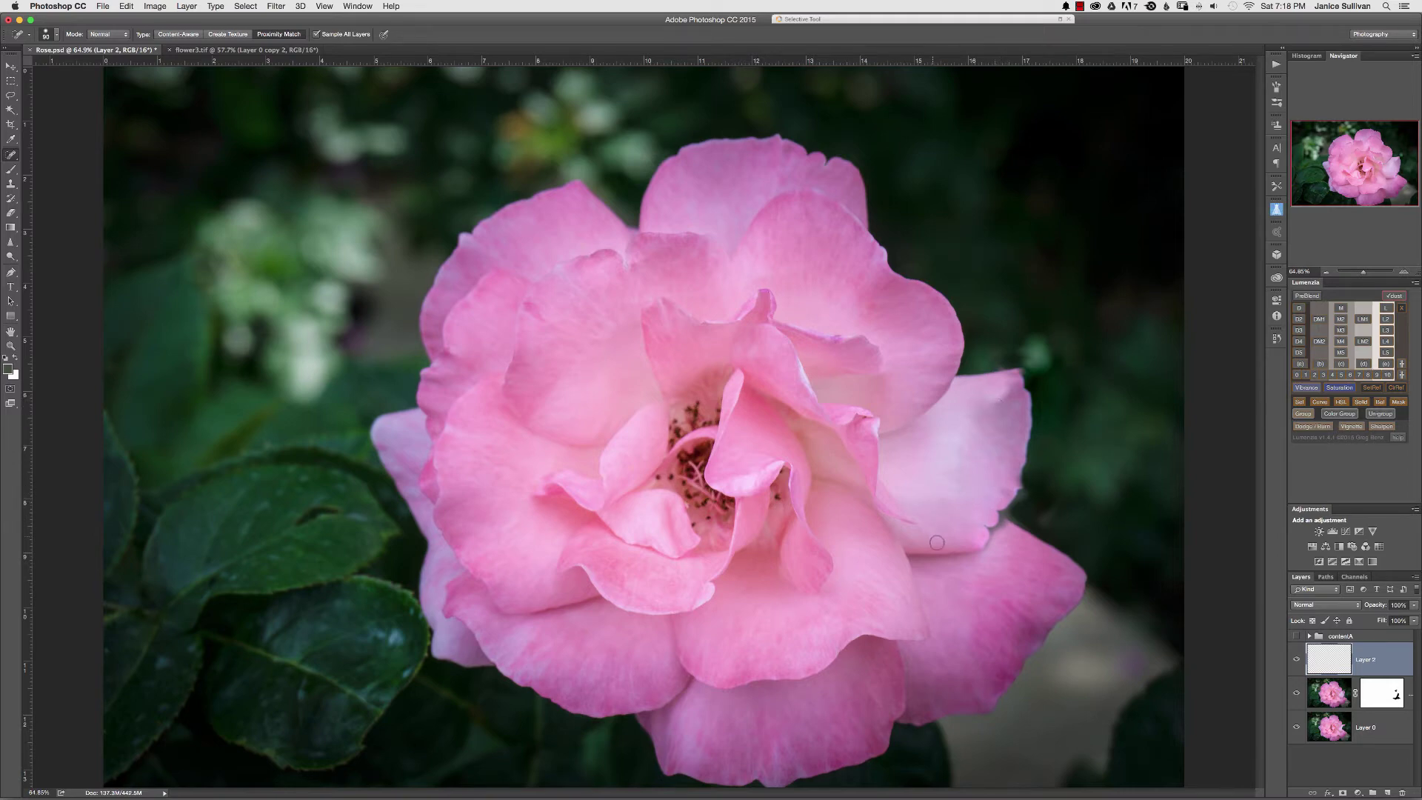
{"action": "left_click_drag", "start_coordinate": [11, 184], "coordinate": [51, 184]}
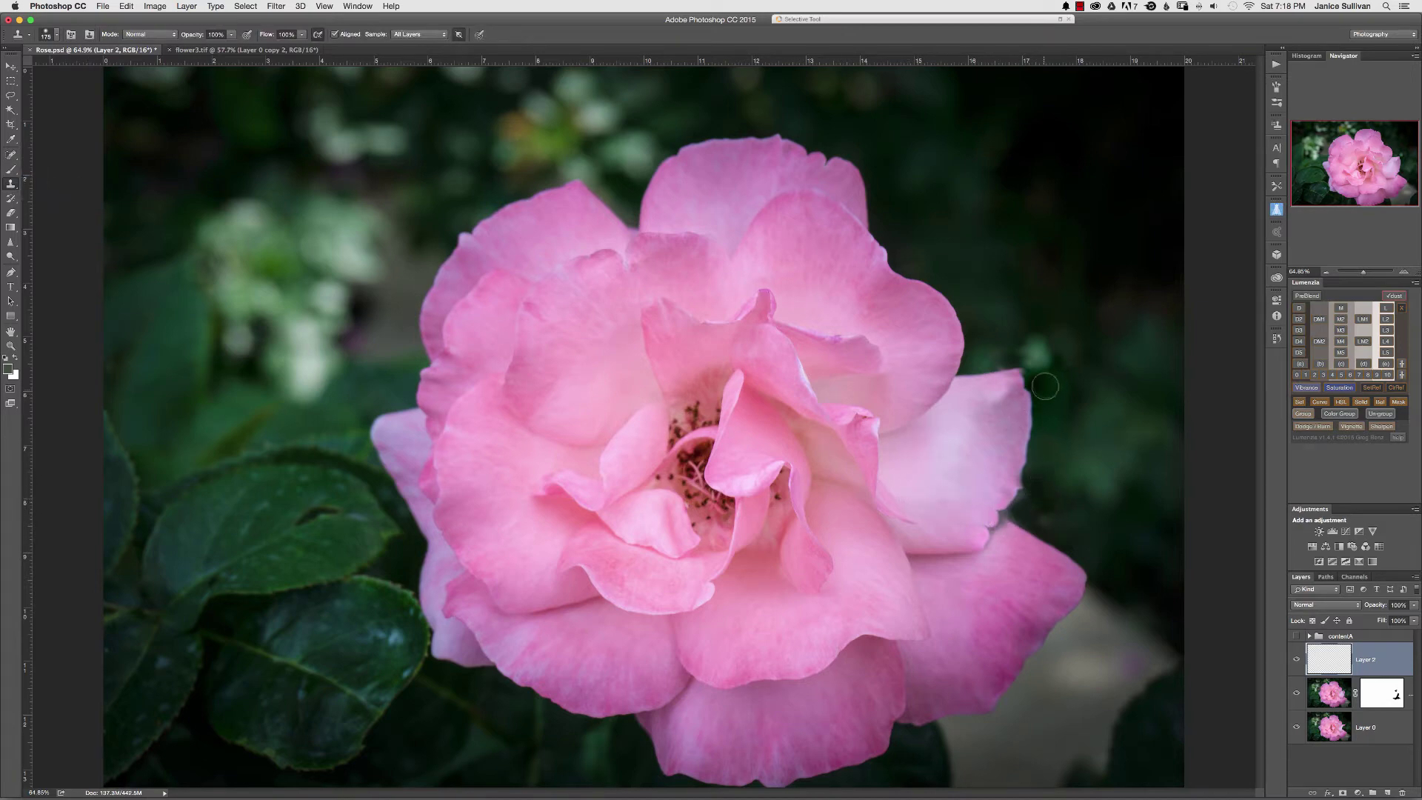
{"action": "left_click", "coordinate": [1296, 637]}
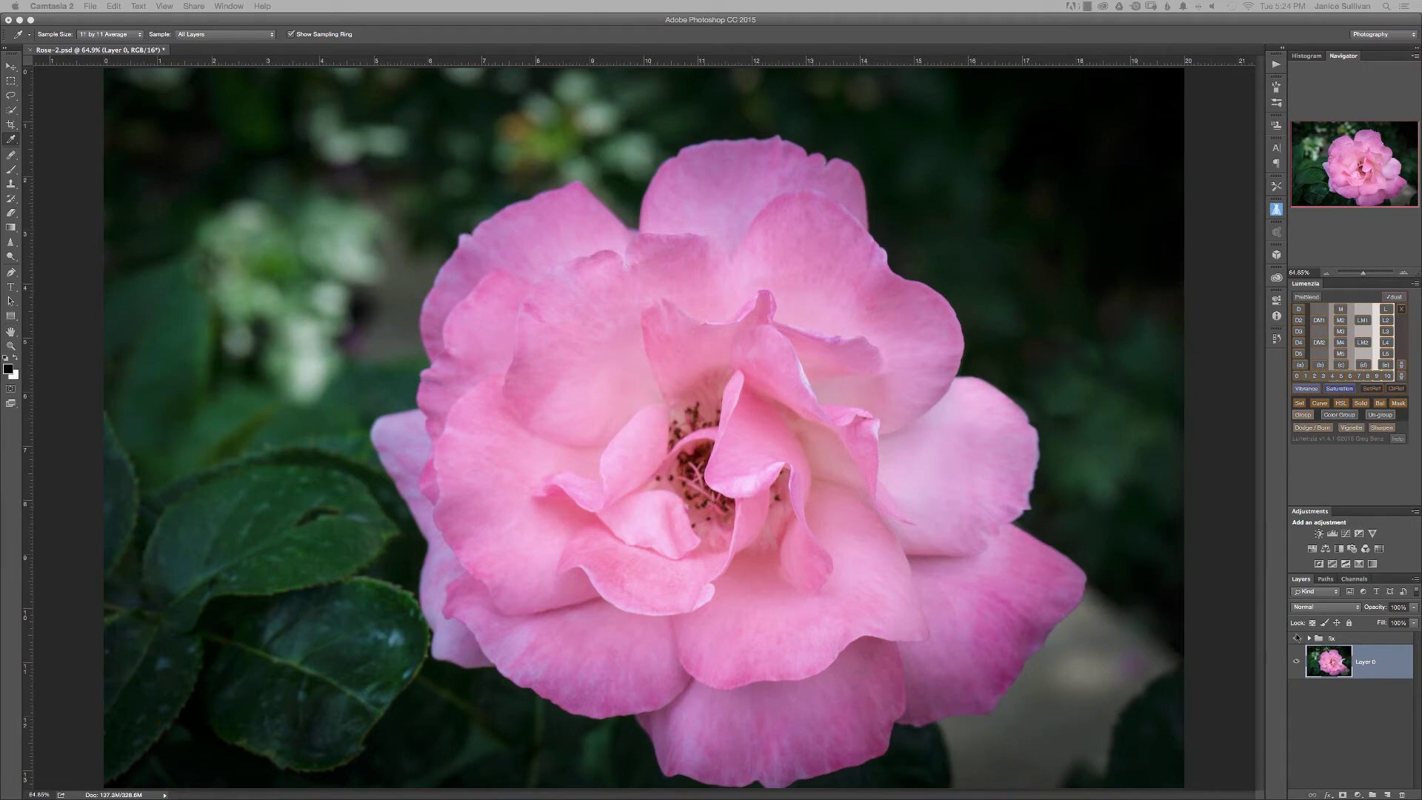
Compare Rose-2.psd with its layer group shown and hidden, leave the group hidden, and duplicate Layer 0
{"action": "left_click", "coordinate": [1296, 638]}
{"action": "left_click", "coordinate": [1297, 637]}
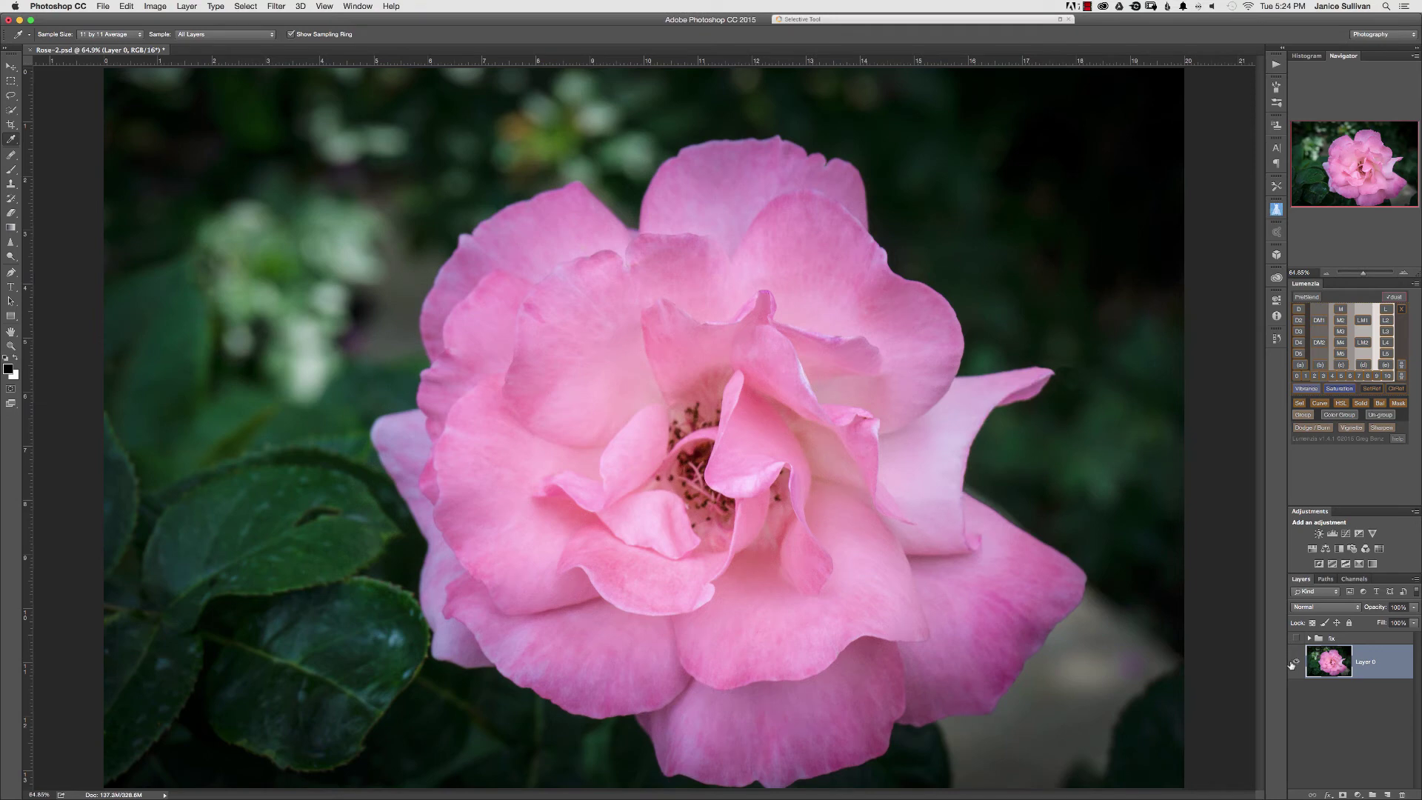
{"action": "key", "text": "super+j"}
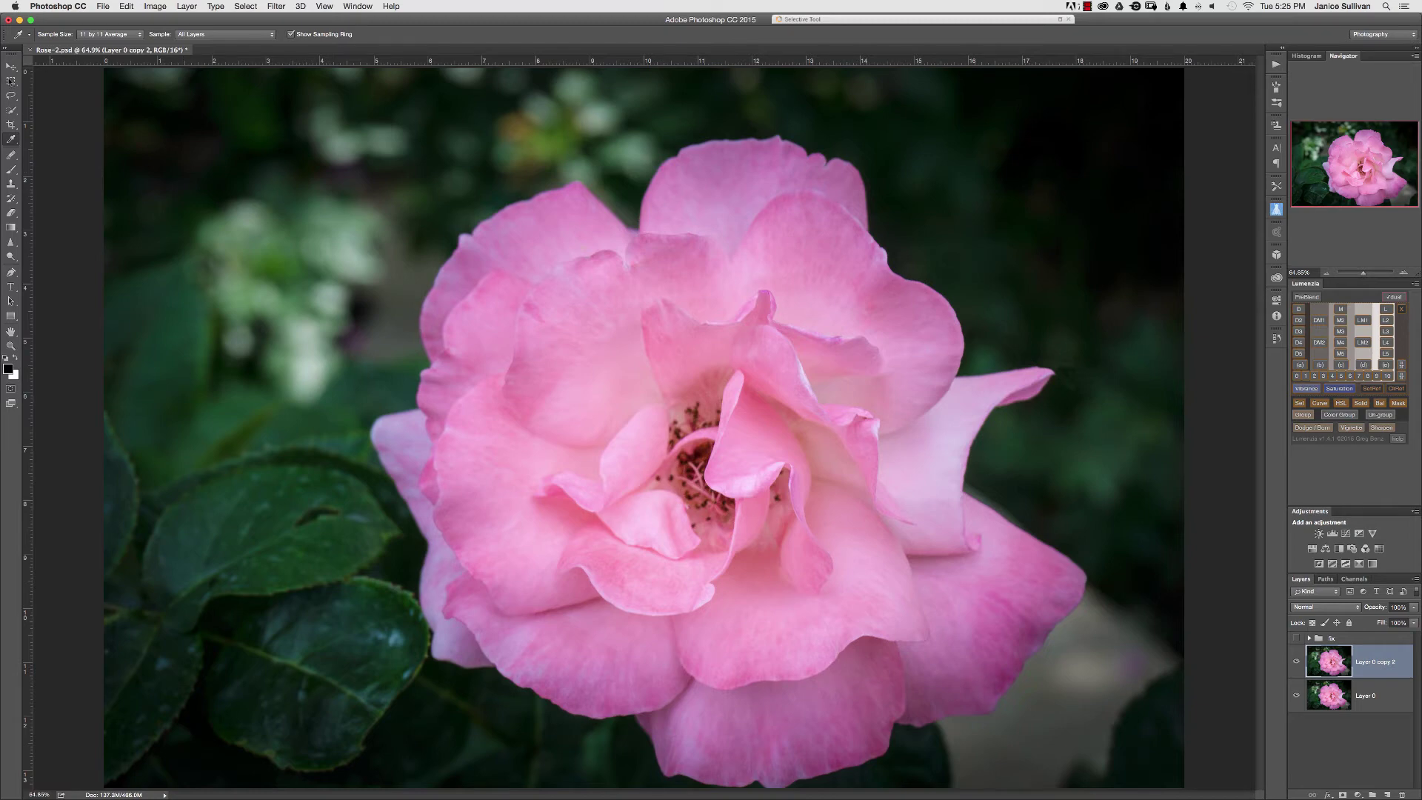
Select the upper edge of the rose's top petal with a rectangular marquee and copy it to a new layer
{"action": "left_click", "coordinate": [11, 80]}
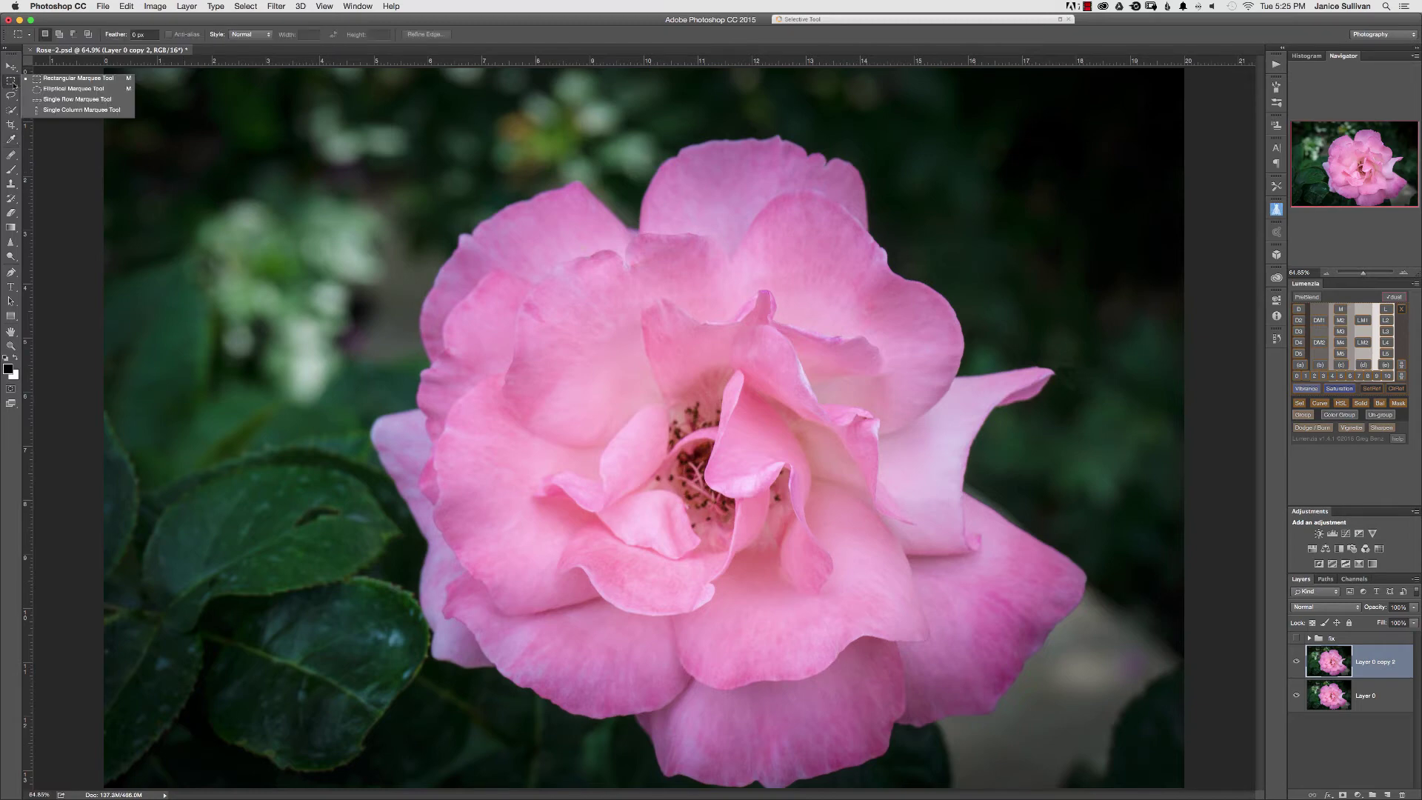
{"action": "left_click", "coordinate": [49, 78]}
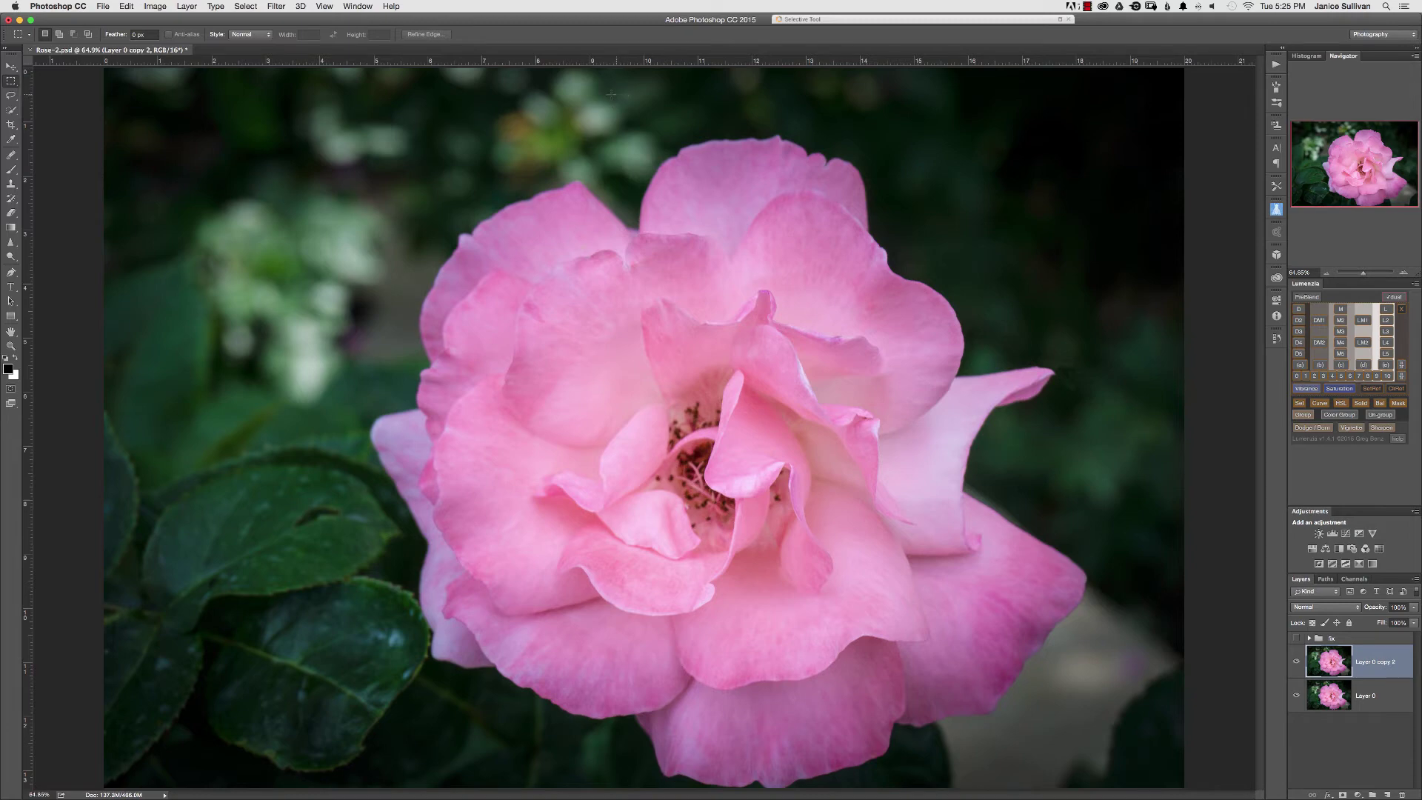
{"action": "left_click_drag", "start_coordinate": [619, 100], "coordinate": [894, 191]}
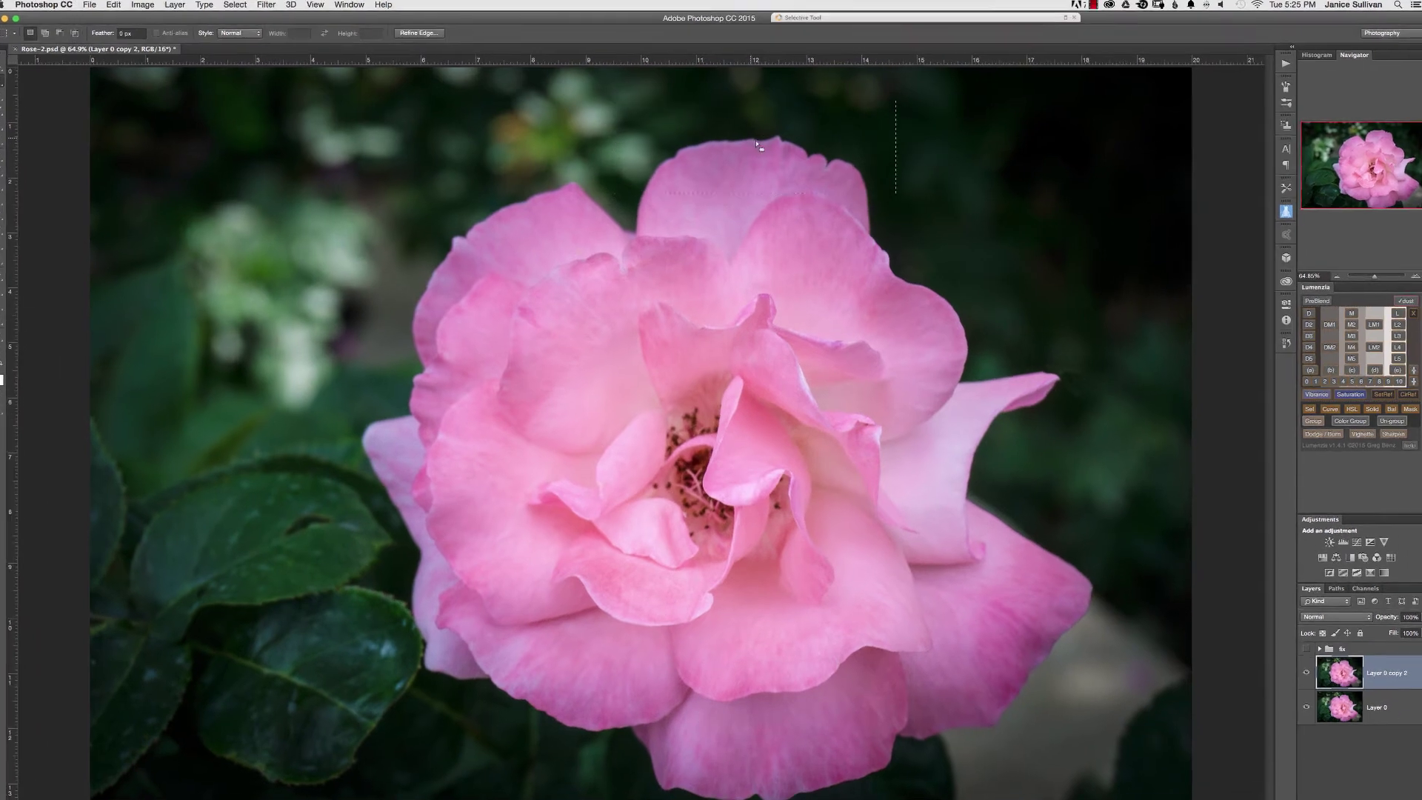
{"action": "right_click", "coordinate": [762, 136]}
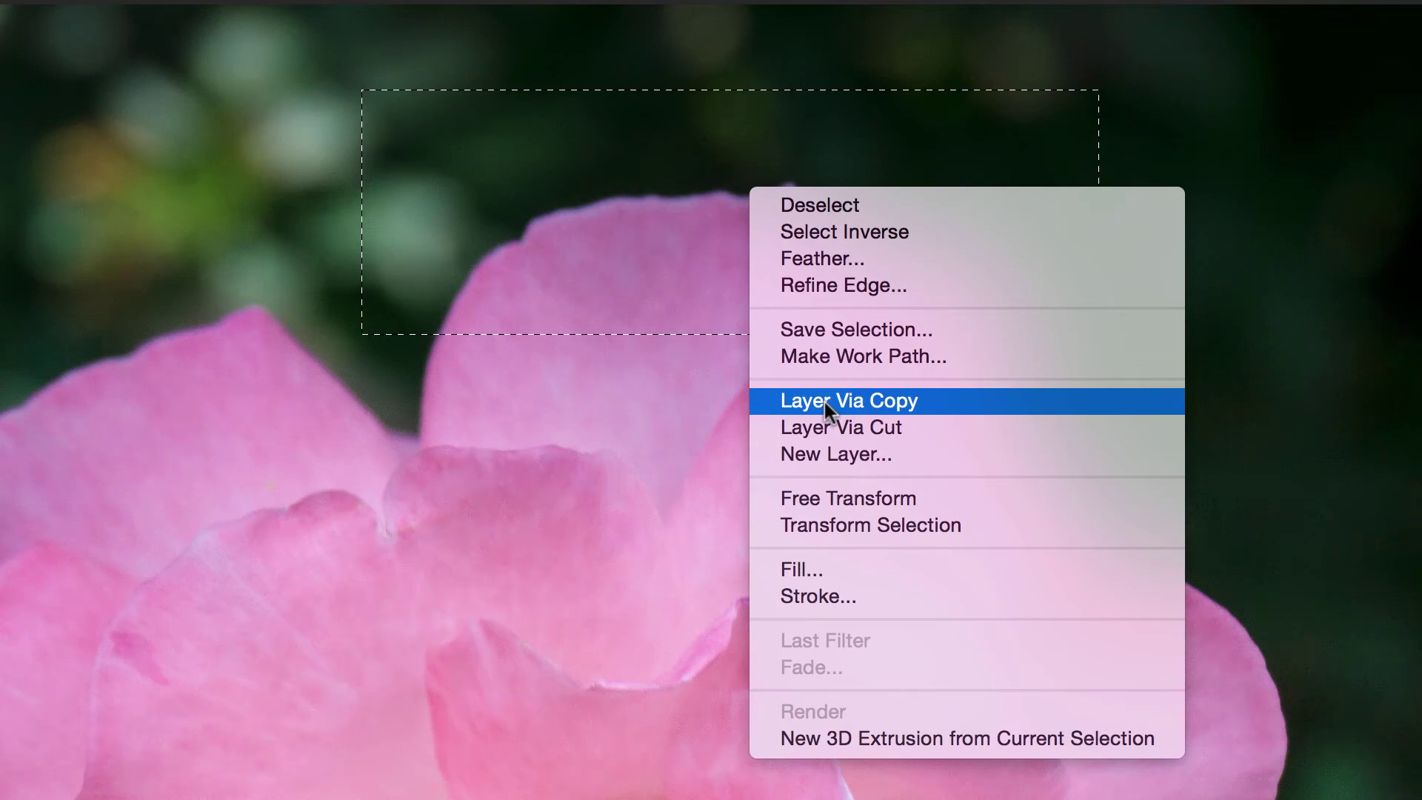
{"action": "left_click", "coordinate": [825, 402]}
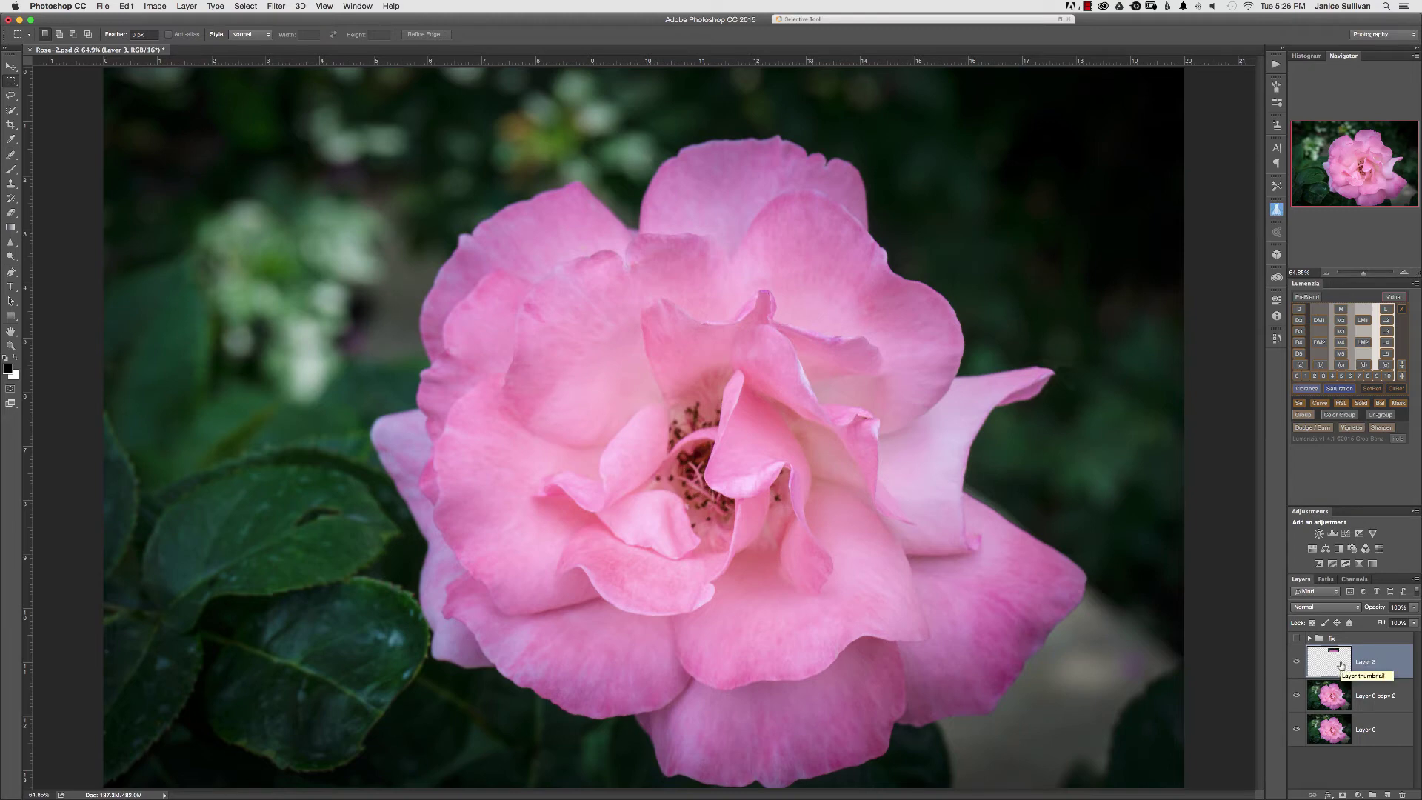
Place the Layer 3 petal copy over the right petal rotated about 106°, and check its alignment at reduced opacity before setting 97%
{"action": "key", "text": "super+t"}
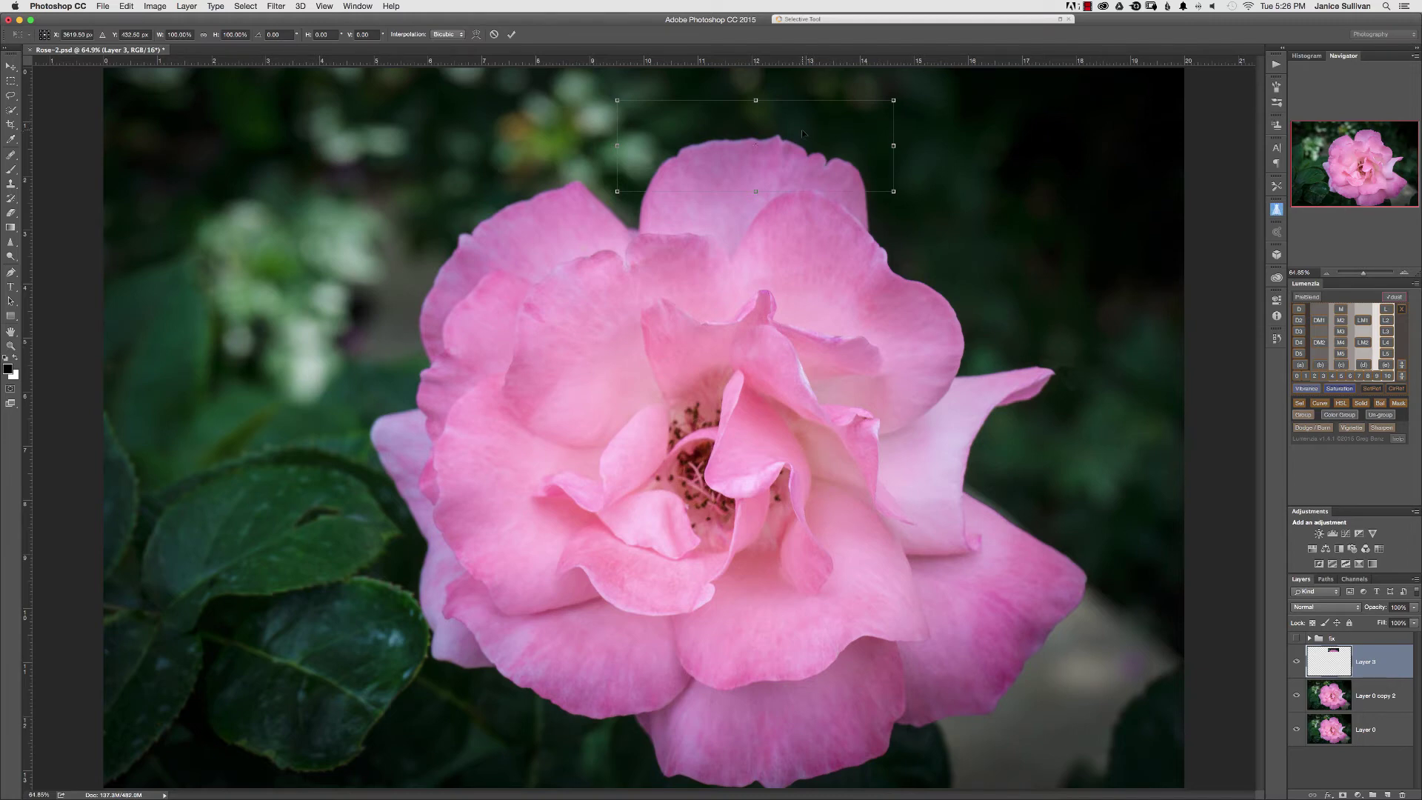
{"action": "left_click_drag", "start_coordinate": [847, 184], "coordinate": [1028, 458]}
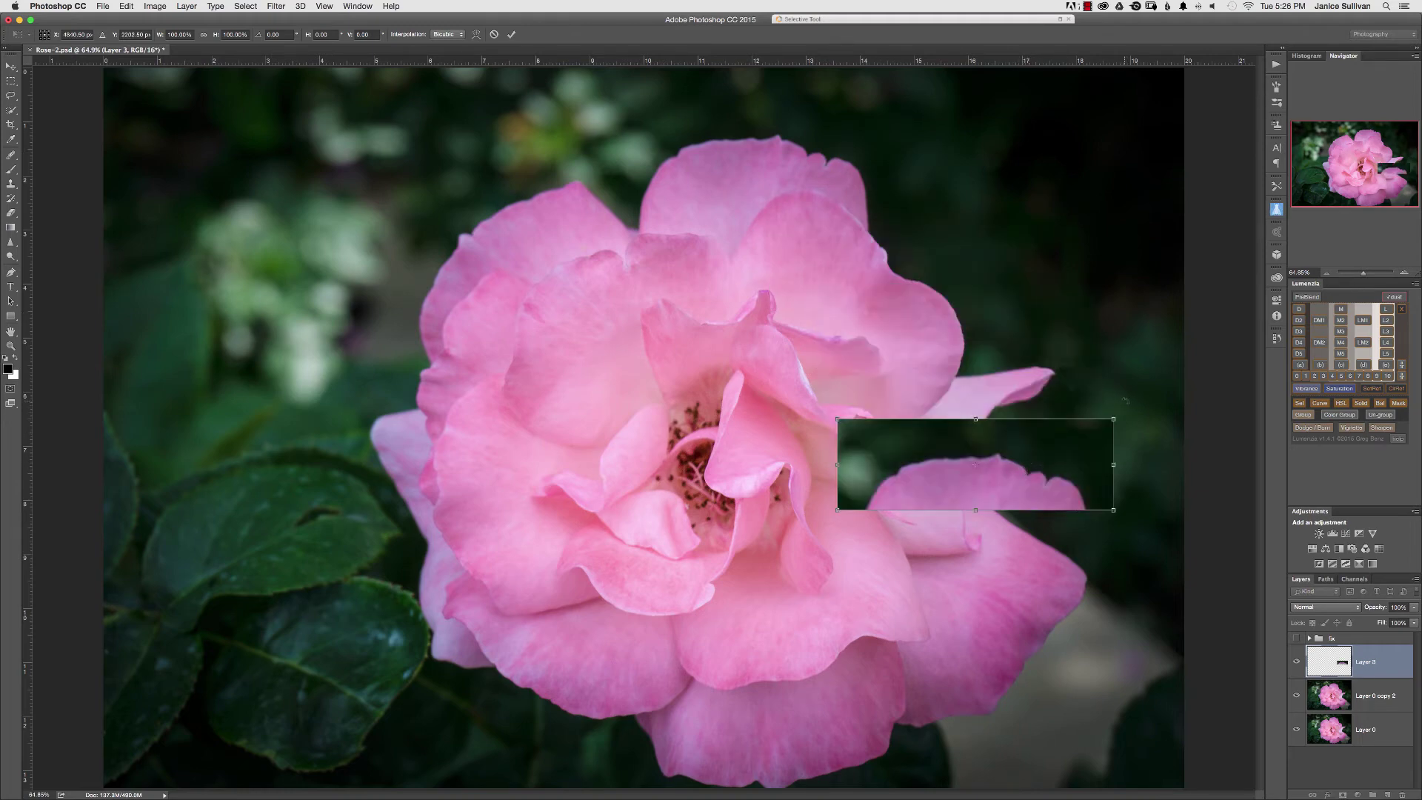
{"action": "left_click_drag", "start_coordinate": [1125, 401], "coordinate": [1013, 483]}
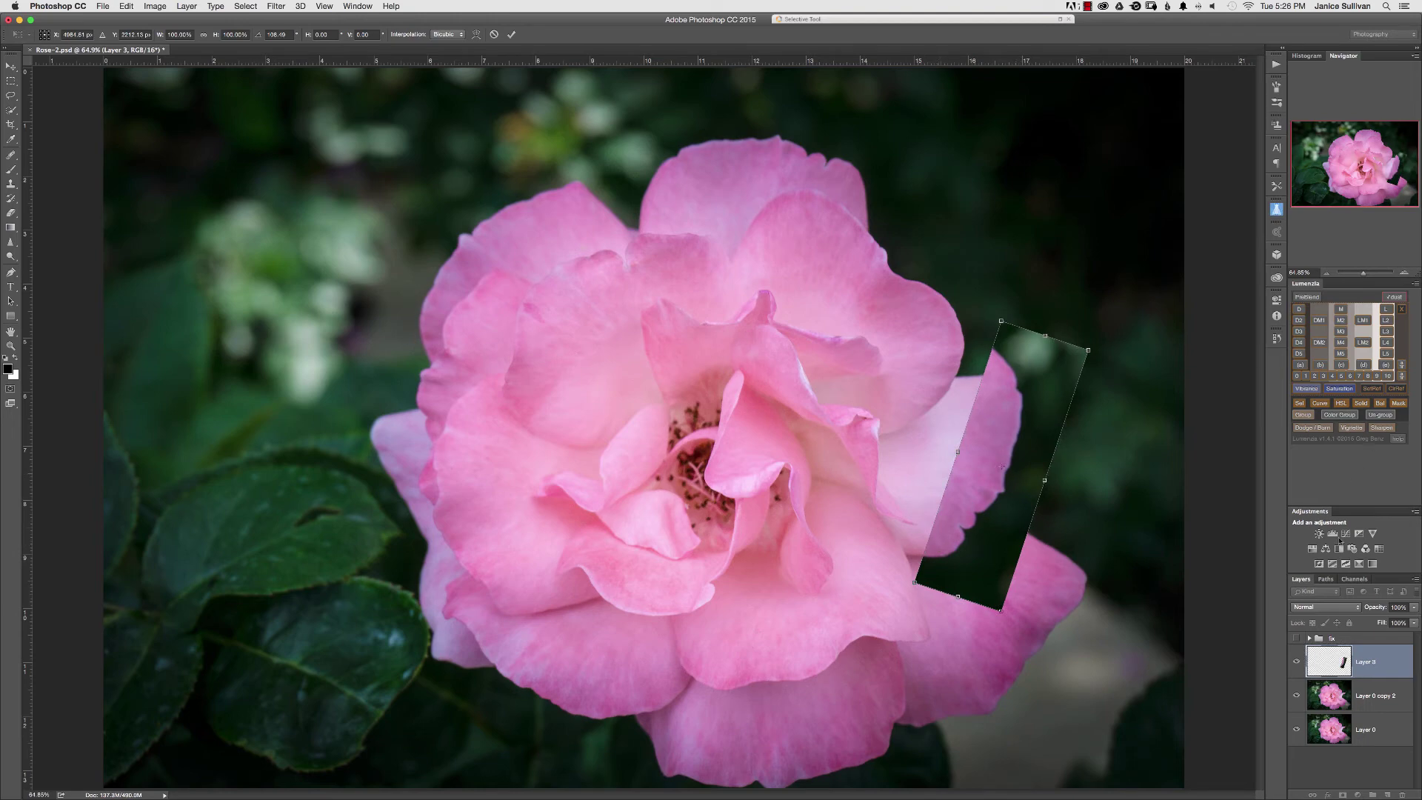
{"action": "left_click_drag", "start_coordinate": [1376, 609], "coordinate": [1362, 608]}
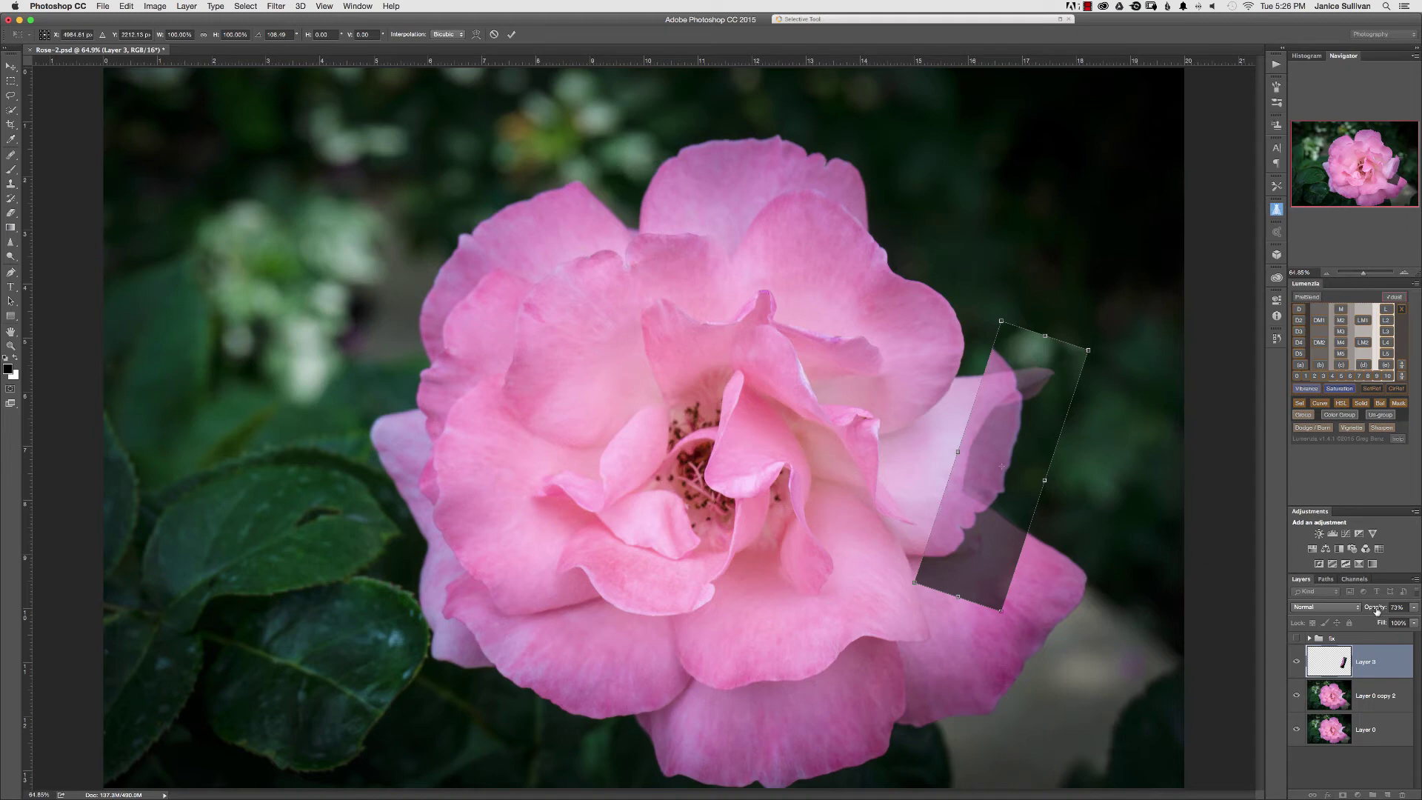
{"action": "left_click_drag", "start_coordinate": [1376, 608], "coordinate": [1401, 608]}
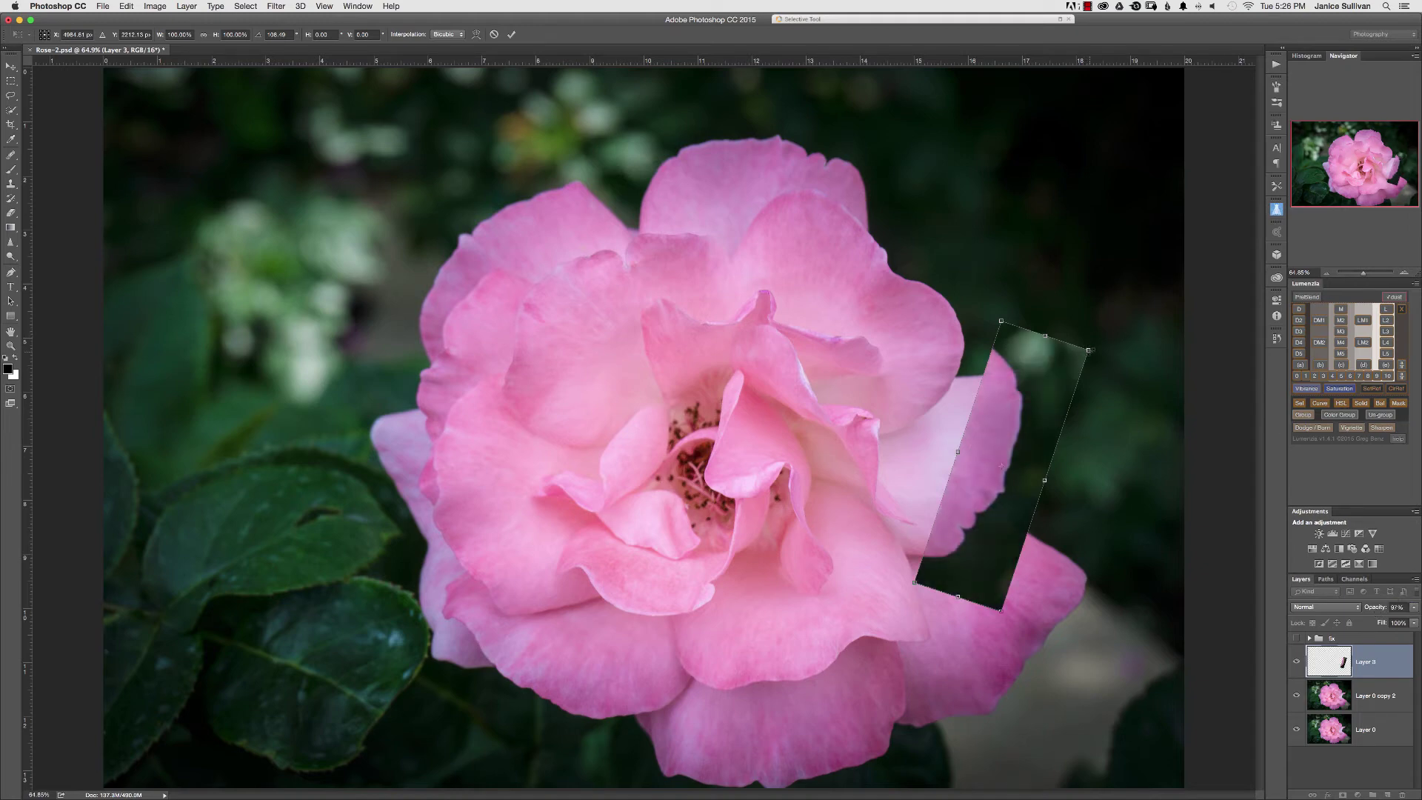
Scale the petal copy to fit the right petal, fine-tune its rotation to about 105°, and apply the transformation
{"action": "left_click_drag", "start_coordinate": [1089, 350], "coordinate": [1124, 357]}
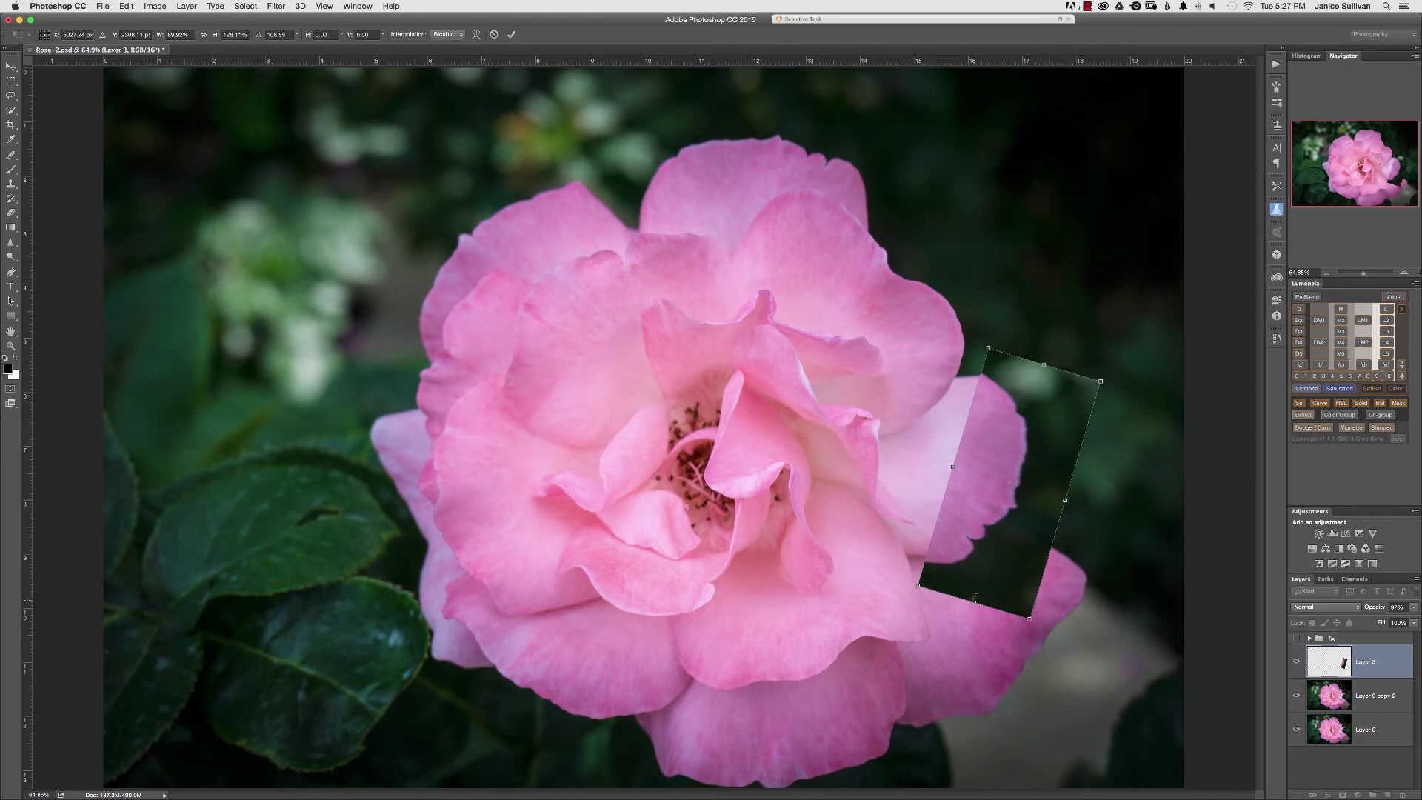
{"action": "left_click_drag", "start_coordinate": [975, 595], "coordinate": [977, 589]}
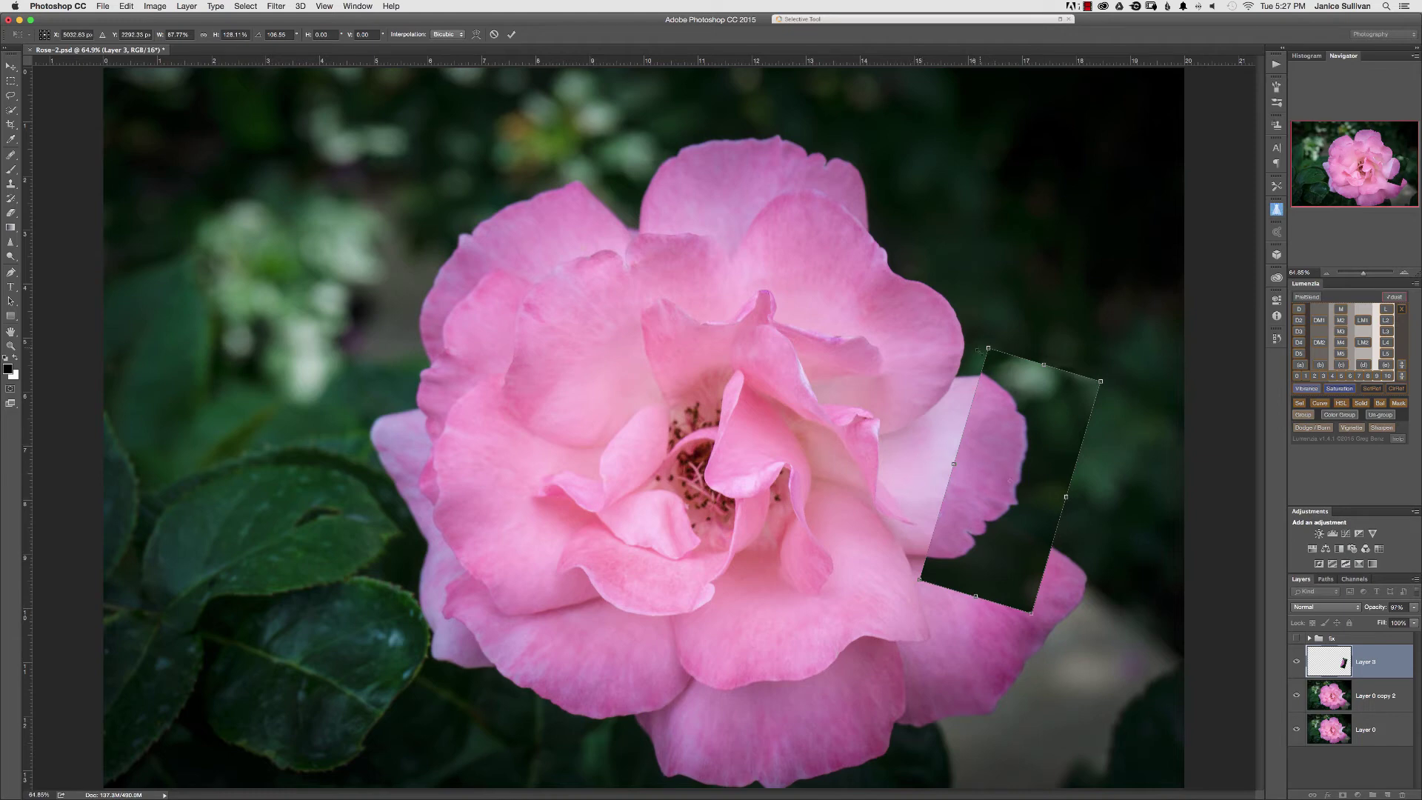
{"action": "left_click_drag", "start_coordinate": [1039, 368], "coordinate": [1131, 335]}
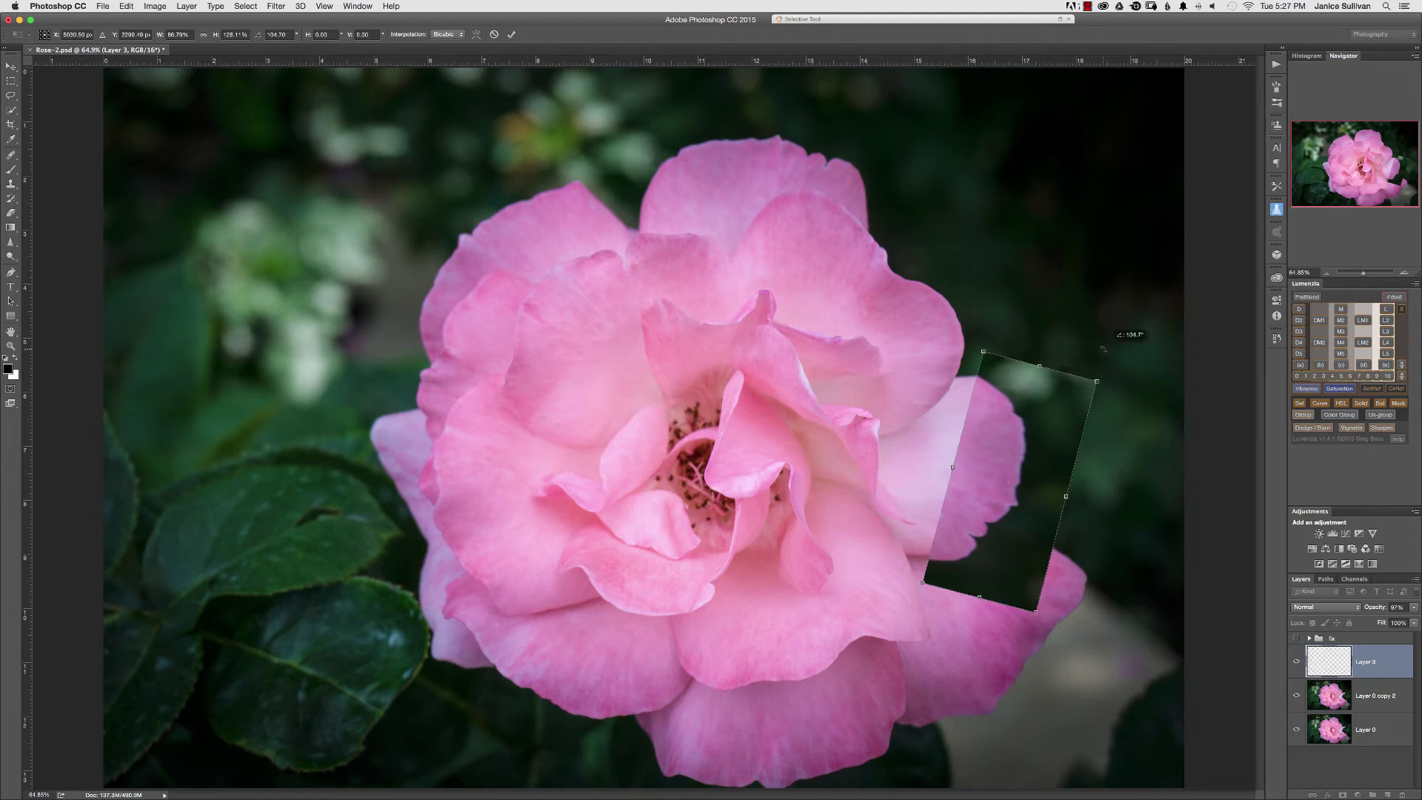
{"action": "left_click_drag", "start_coordinate": [980, 596], "coordinate": [975, 595]}
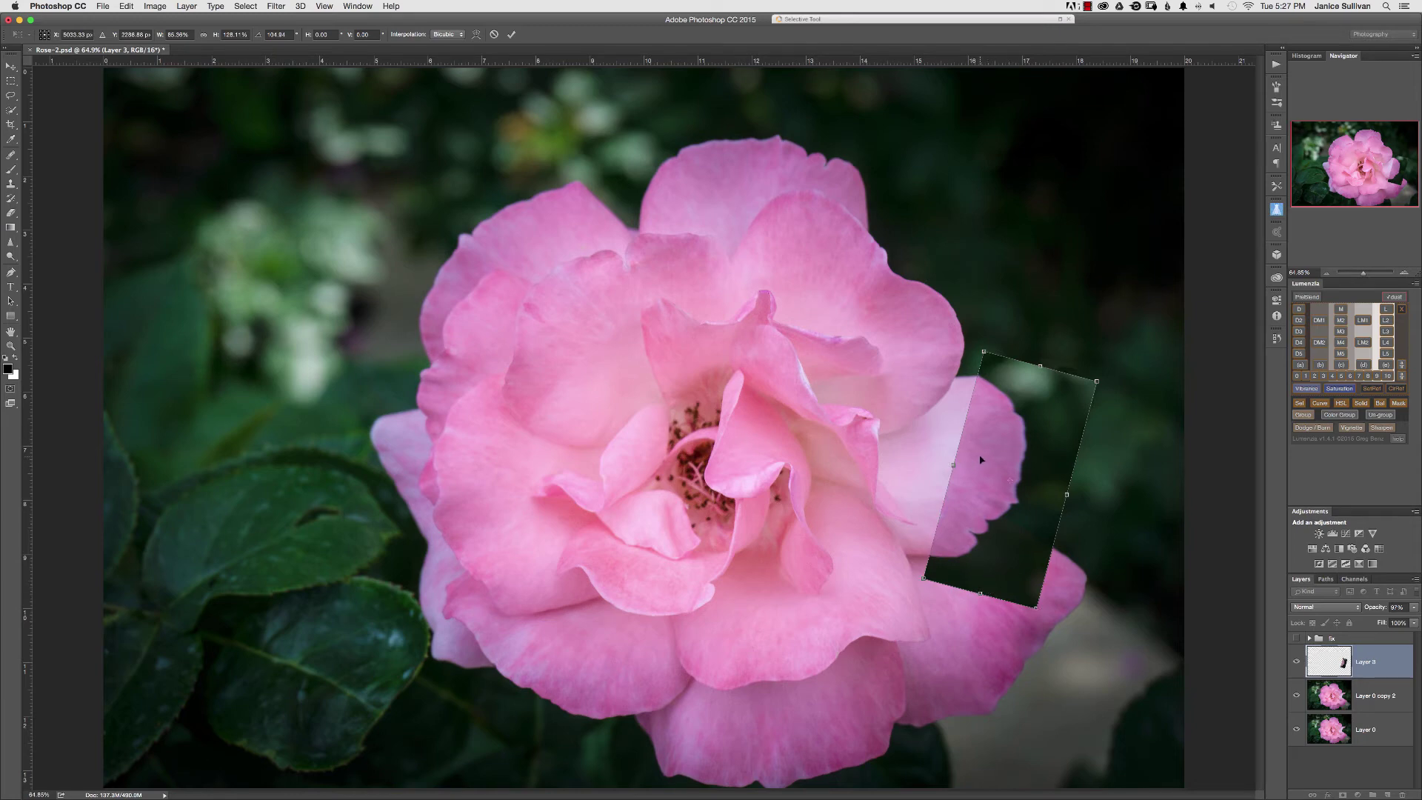
{"action": "key", "text": "Return"}
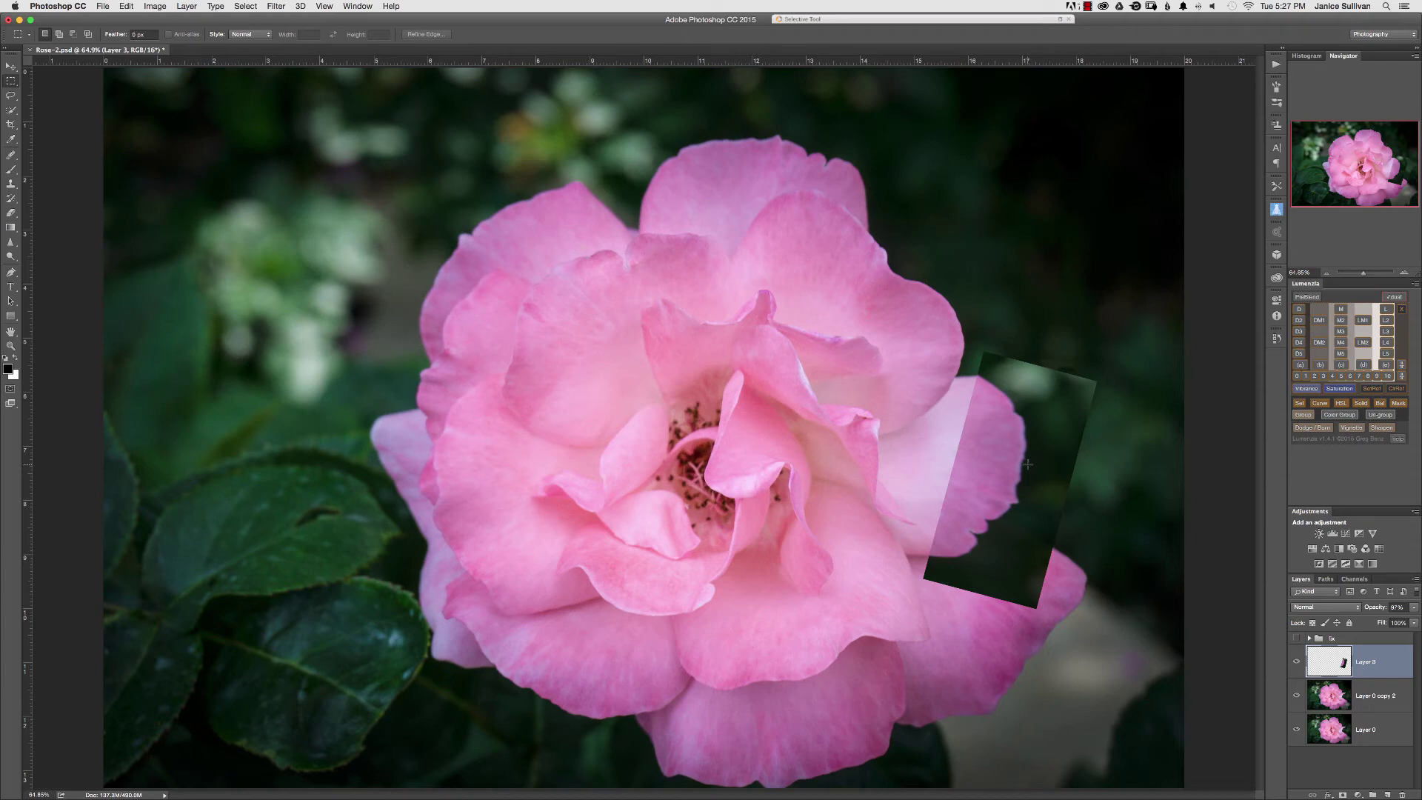
Brighten the petal copy on Layer 3 with a Brightness/Contrast adjustment, raising Brightness to about 52
{"action": "left_click", "coordinate": [154, 6]}
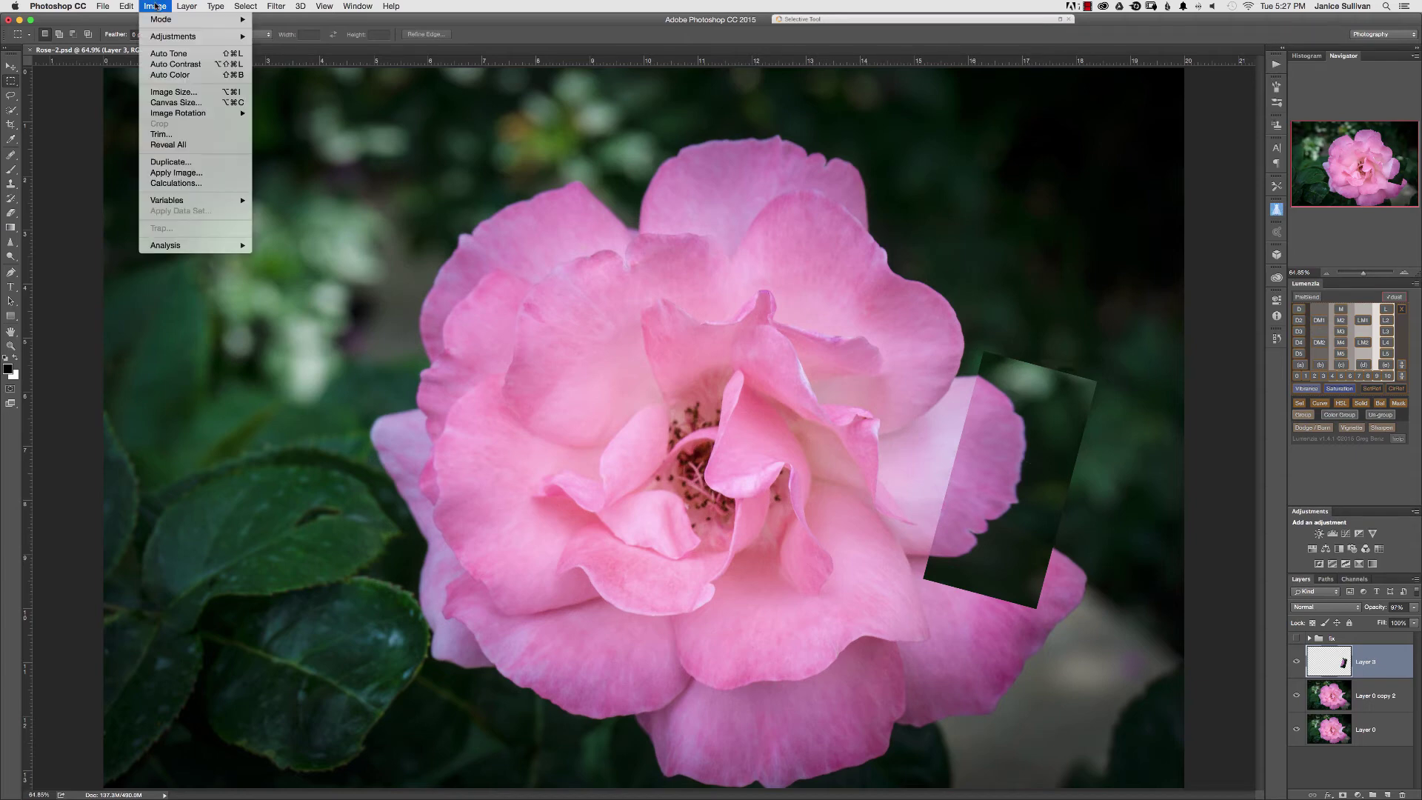
{"action": "mouse_move", "coordinate": [193, 35]}
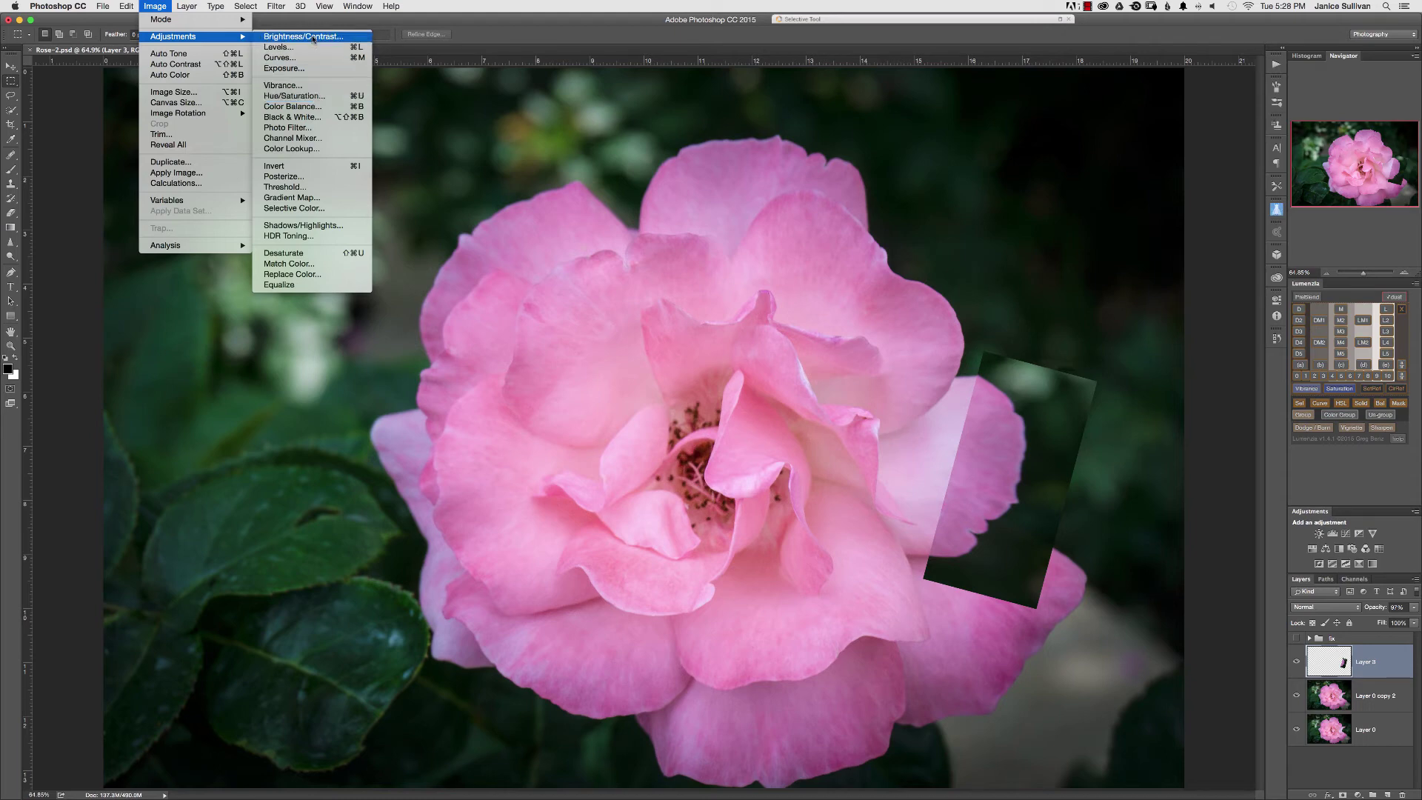
{"action": "left_click", "coordinate": [315, 37]}
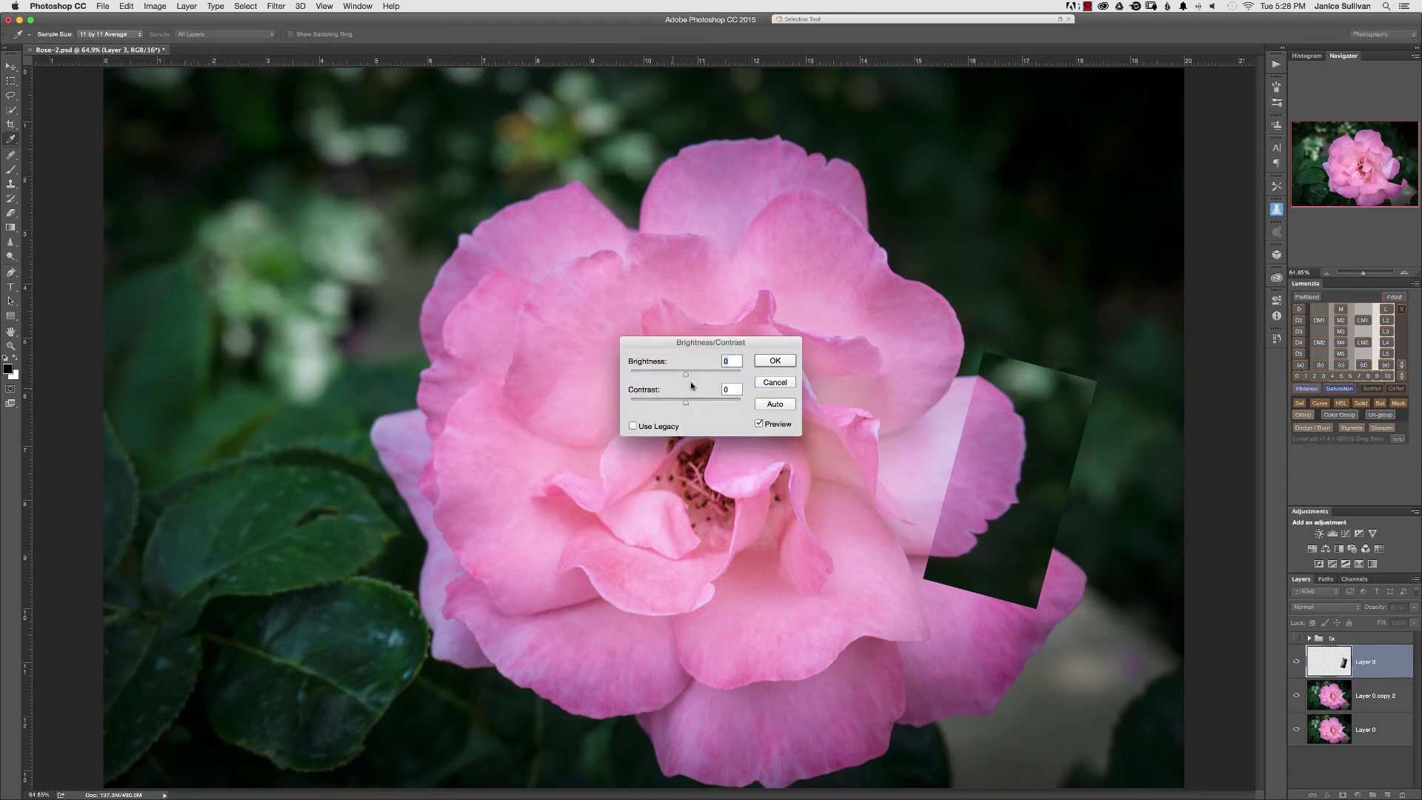
{"action": "left_click_drag", "start_coordinate": [687, 377], "coordinate": [705, 375]}
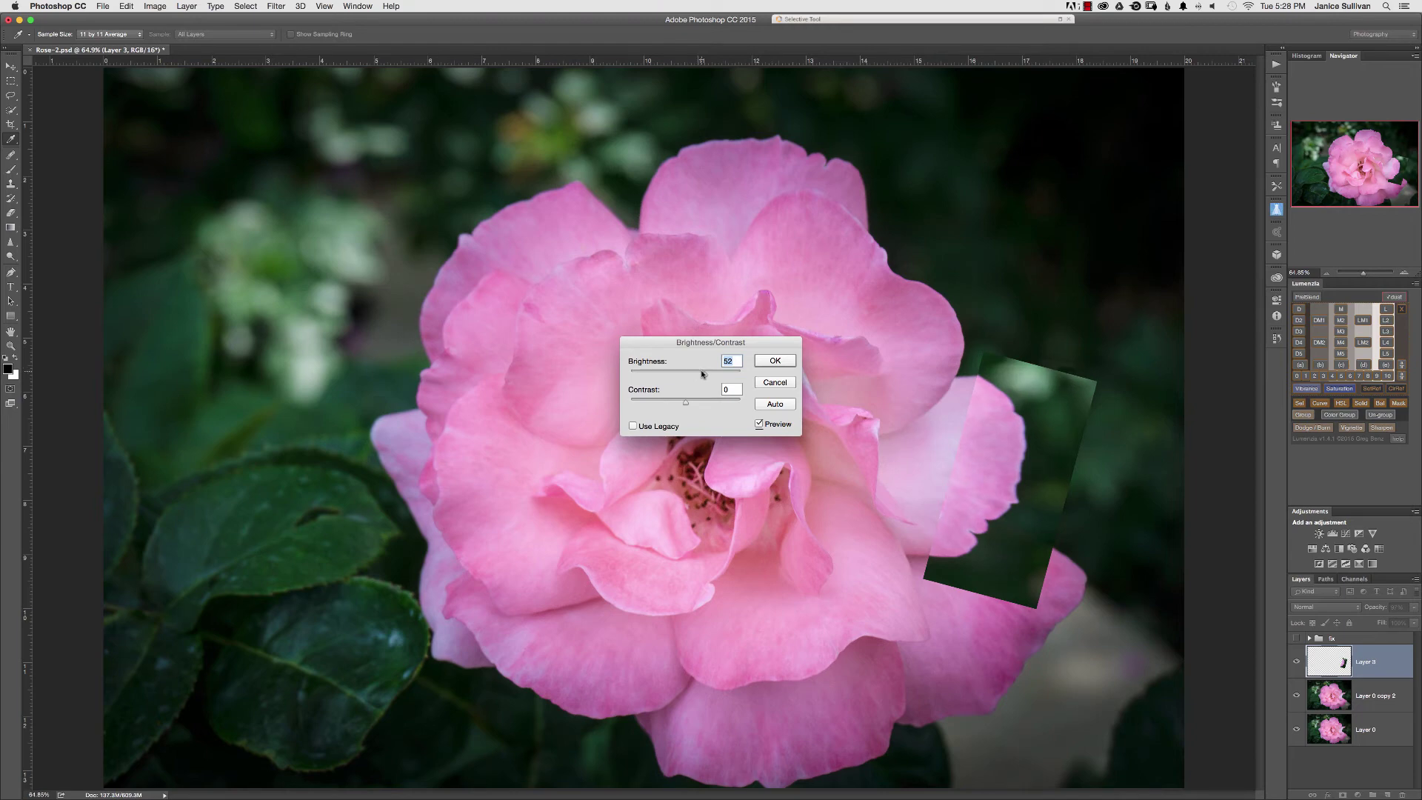
{"action": "left_click_drag", "start_coordinate": [704, 373], "coordinate": [676, 403]}
{"action": "left_click", "coordinate": [775, 361]}
{"action": "key", "text": "m"}
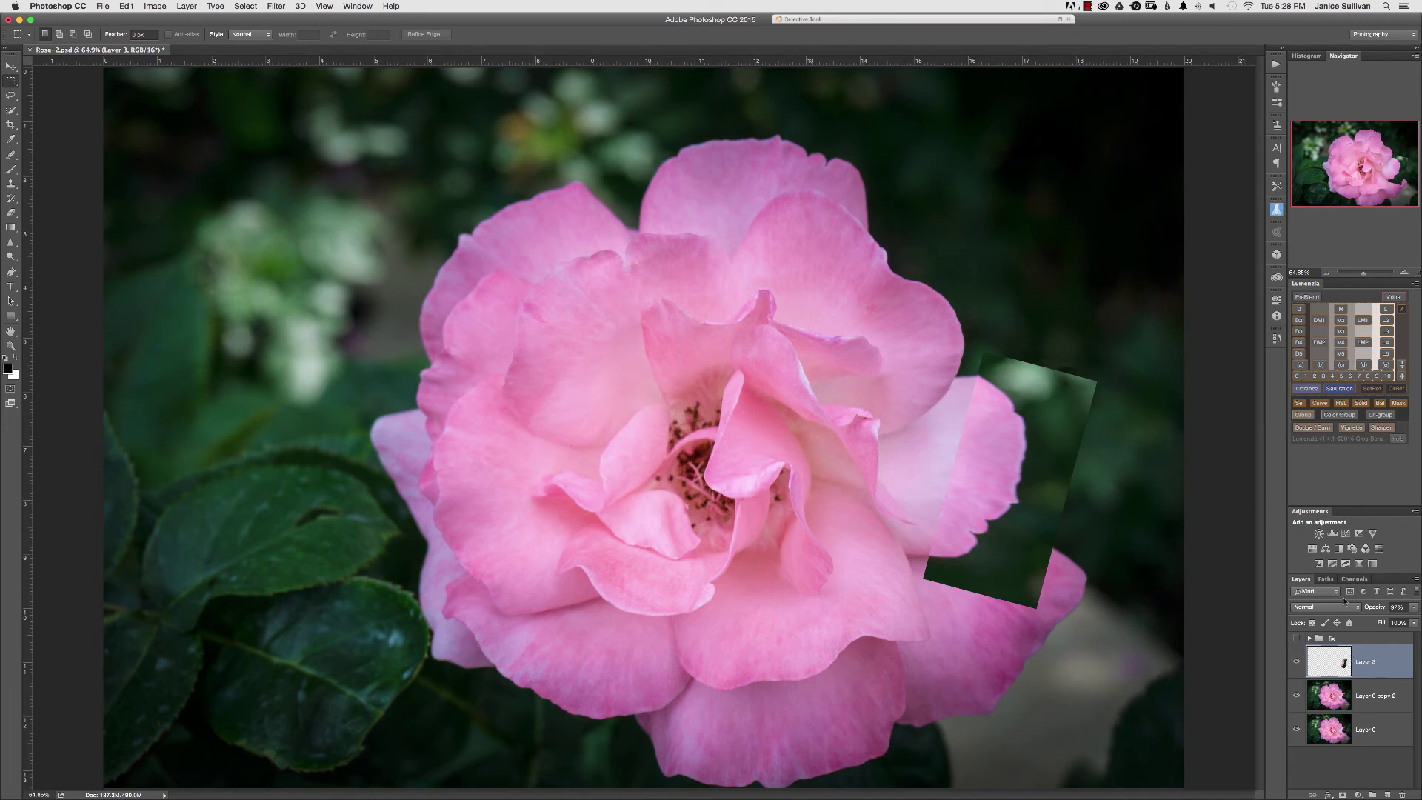
Free Transform the brightened petal copy again, rotating it slightly counterclockwise by about 1° and widening it slightly
{"action": "key", "text": "ctrl+t"}
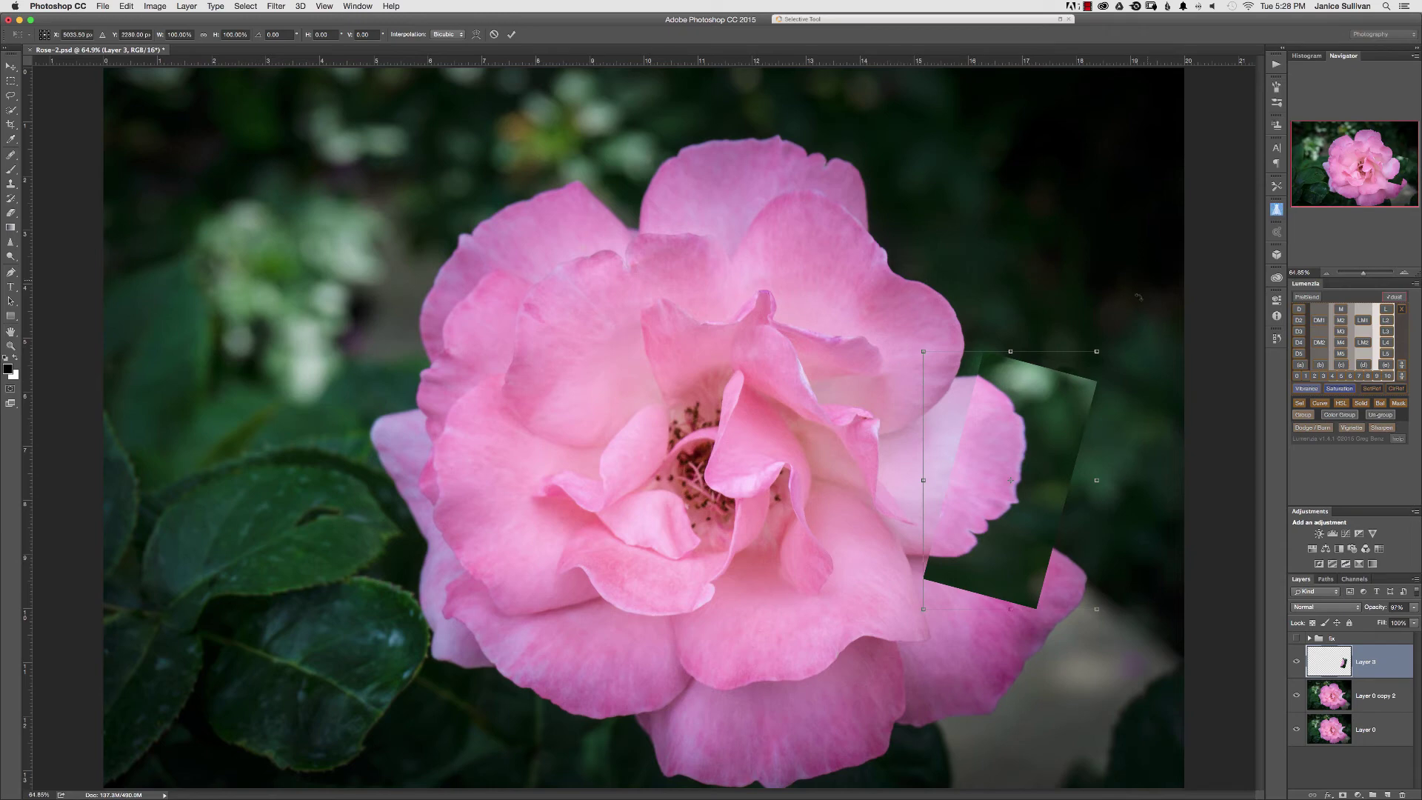
{"action": "left_click_drag", "start_coordinate": [1139, 297], "coordinate": [1108, 304]}
{"action": "left_click_drag", "start_coordinate": [1004, 347], "coordinate": [1008, 350]}
{"action": "left_click_drag", "start_coordinate": [1097, 478], "coordinate": [1101, 465]}
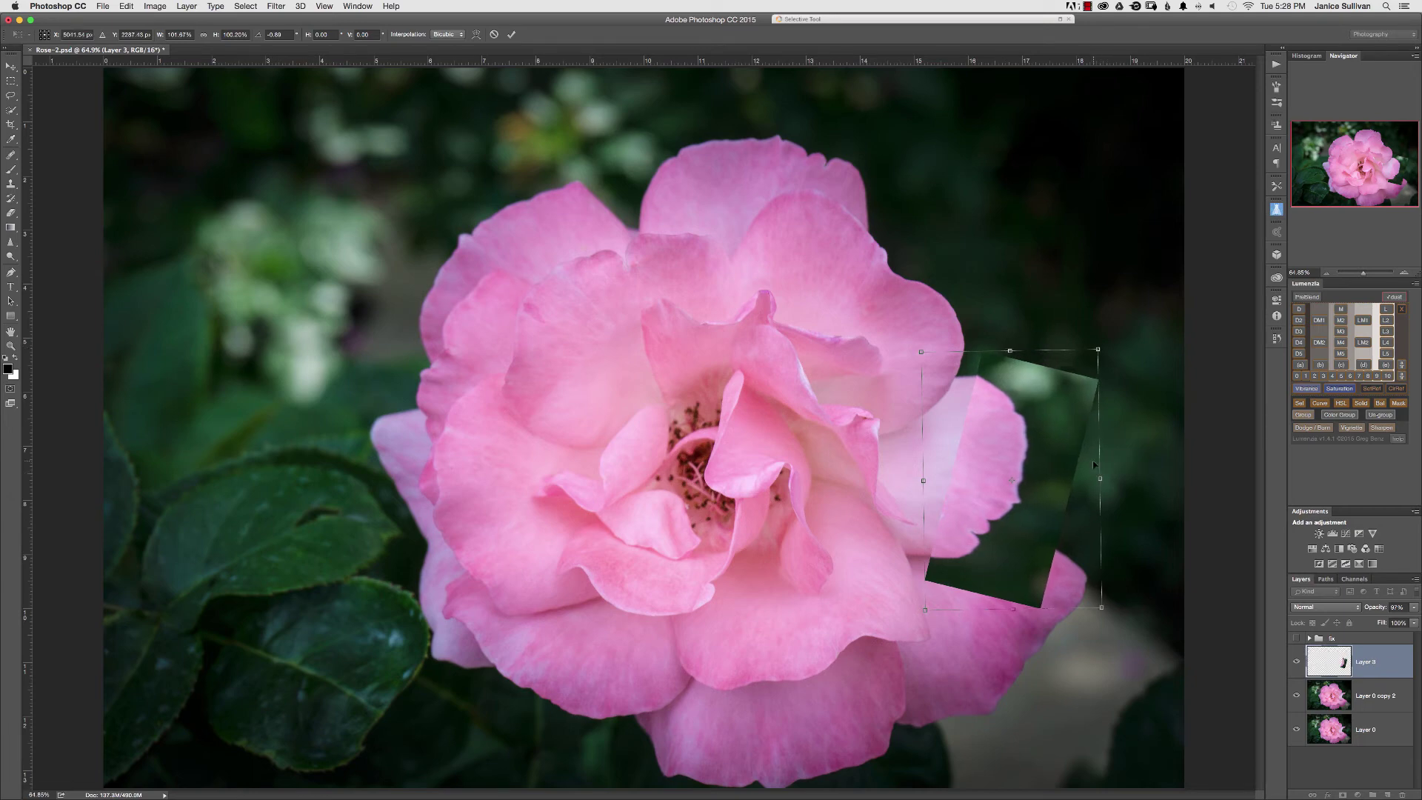
{"action": "key", "text": "Return"}
{"action": "key", "text": "m"}
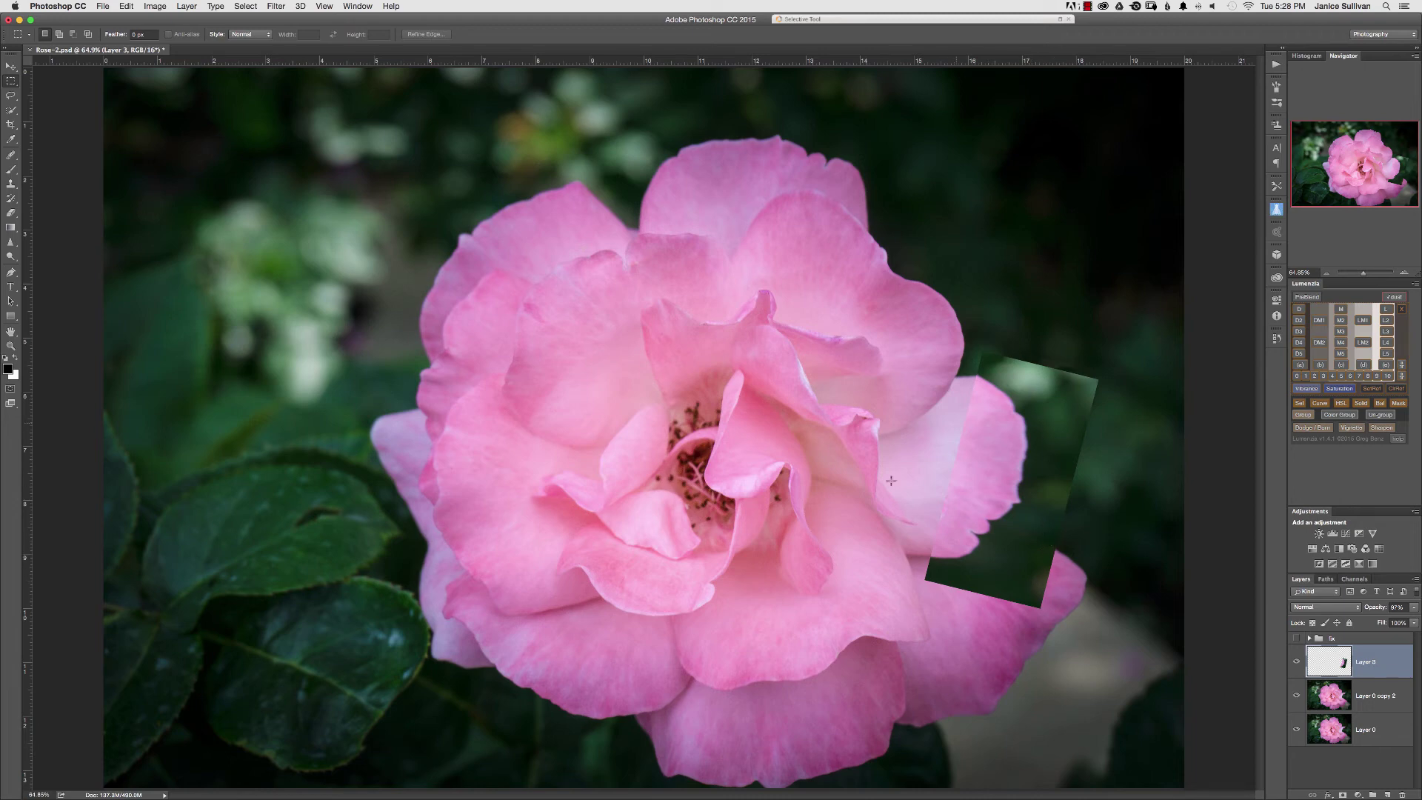
Add a layer mask to Layer 3 and paint out the dark background along the petal copy's outer edge with an enlarged black brush
{"action": "left_click", "coordinate": [1342, 794]}
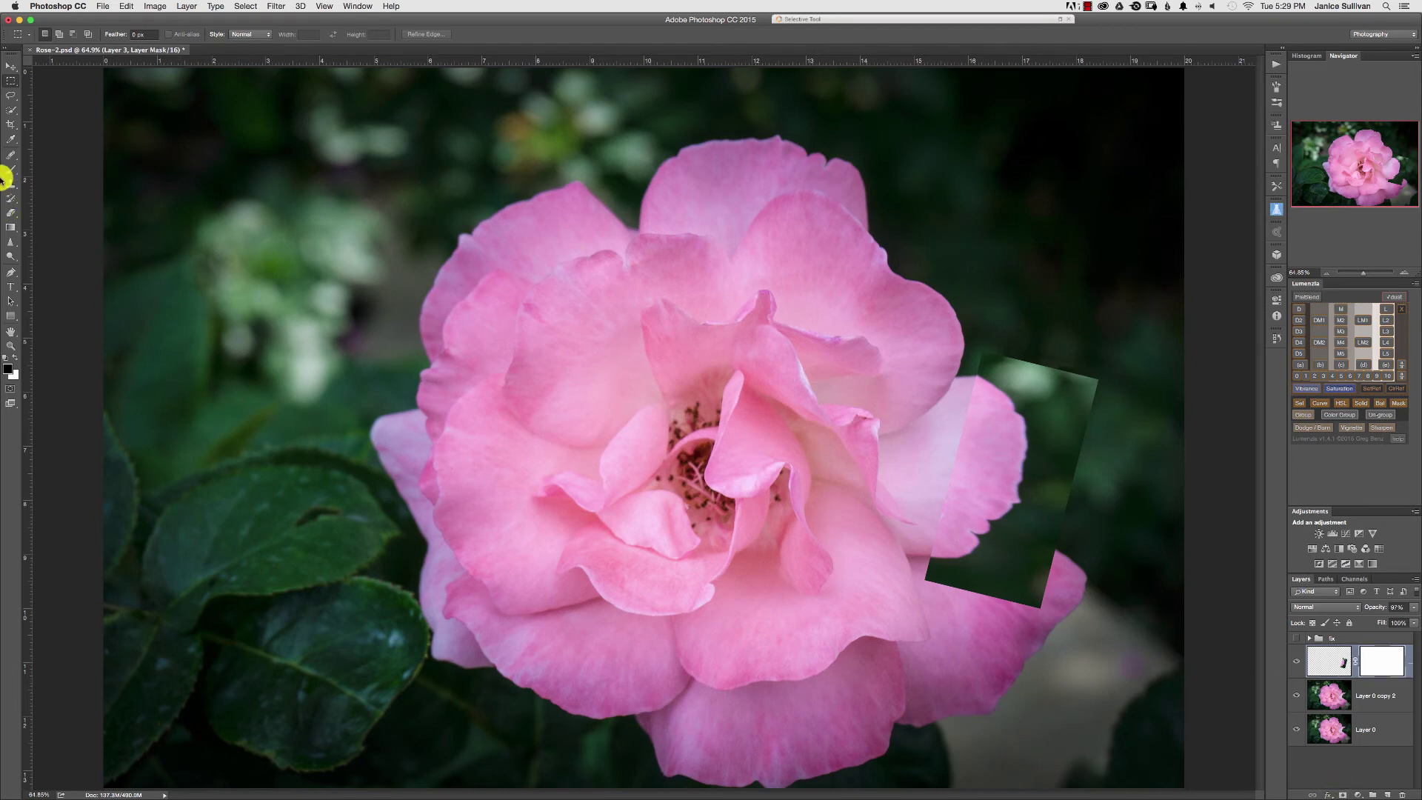
{"action": "left_click", "coordinate": [12, 171]}
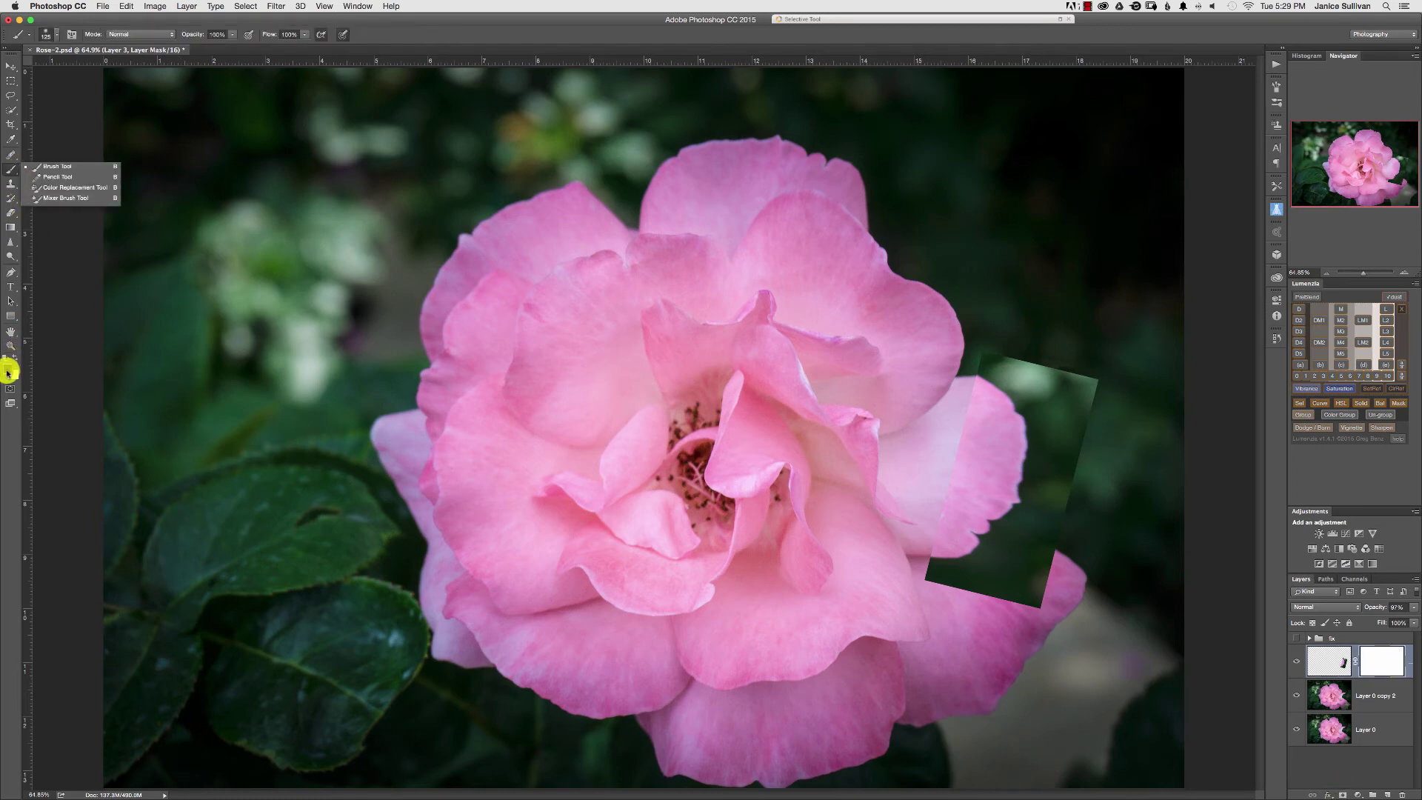
{"action": "left_click", "coordinate": [59, 167]}
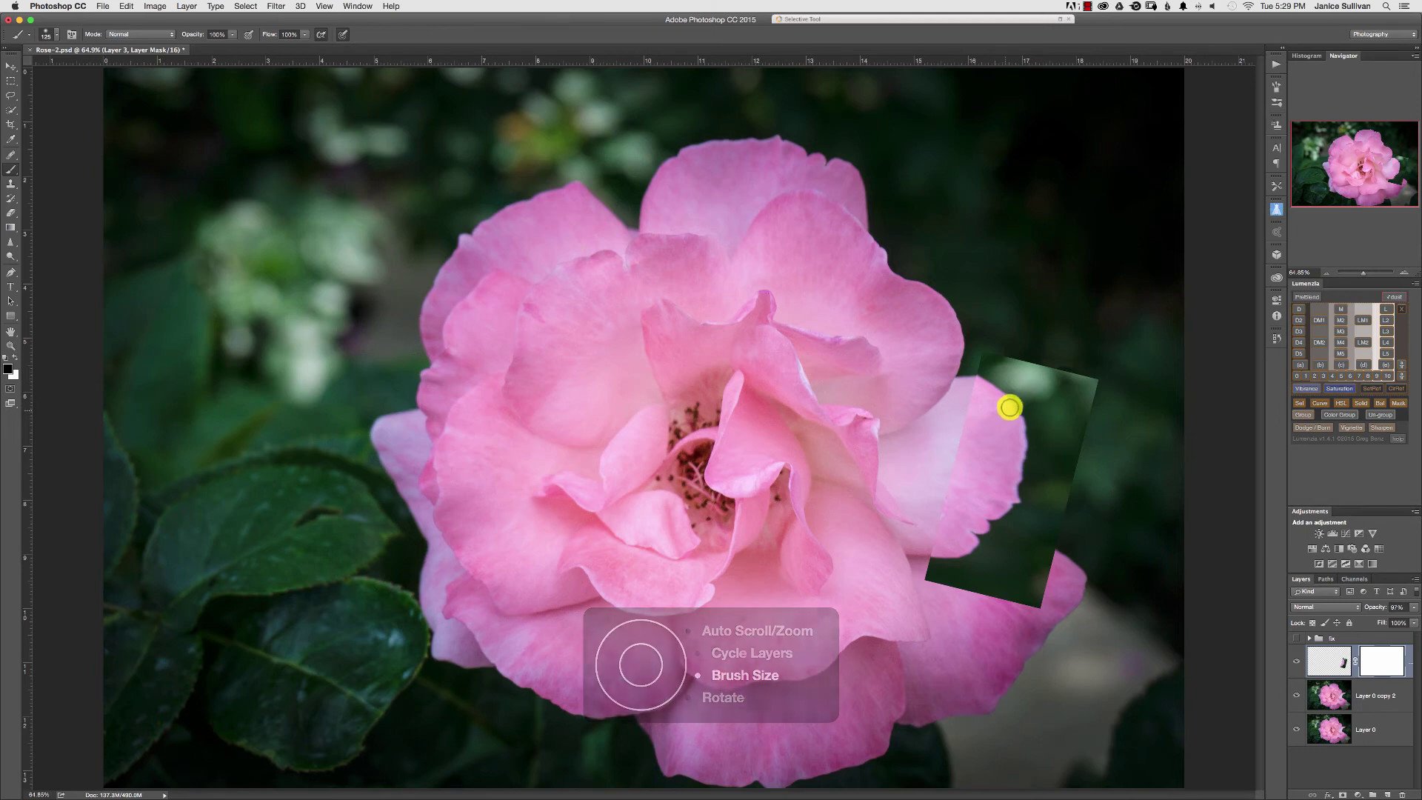
{"action": "key", "text": "bracketright"}
{"action": "key", "text": "bracketright"}
{"action": "key", "text": "bracketright"}
{"action": "key", "text": "bracketright"}
{"action": "key", "text": "bracketright"}
{"action": "key", "text": "bracketright"}
{"action": "key", "text": "bracketright"}
{"action": "key", "text": "bracketright"}
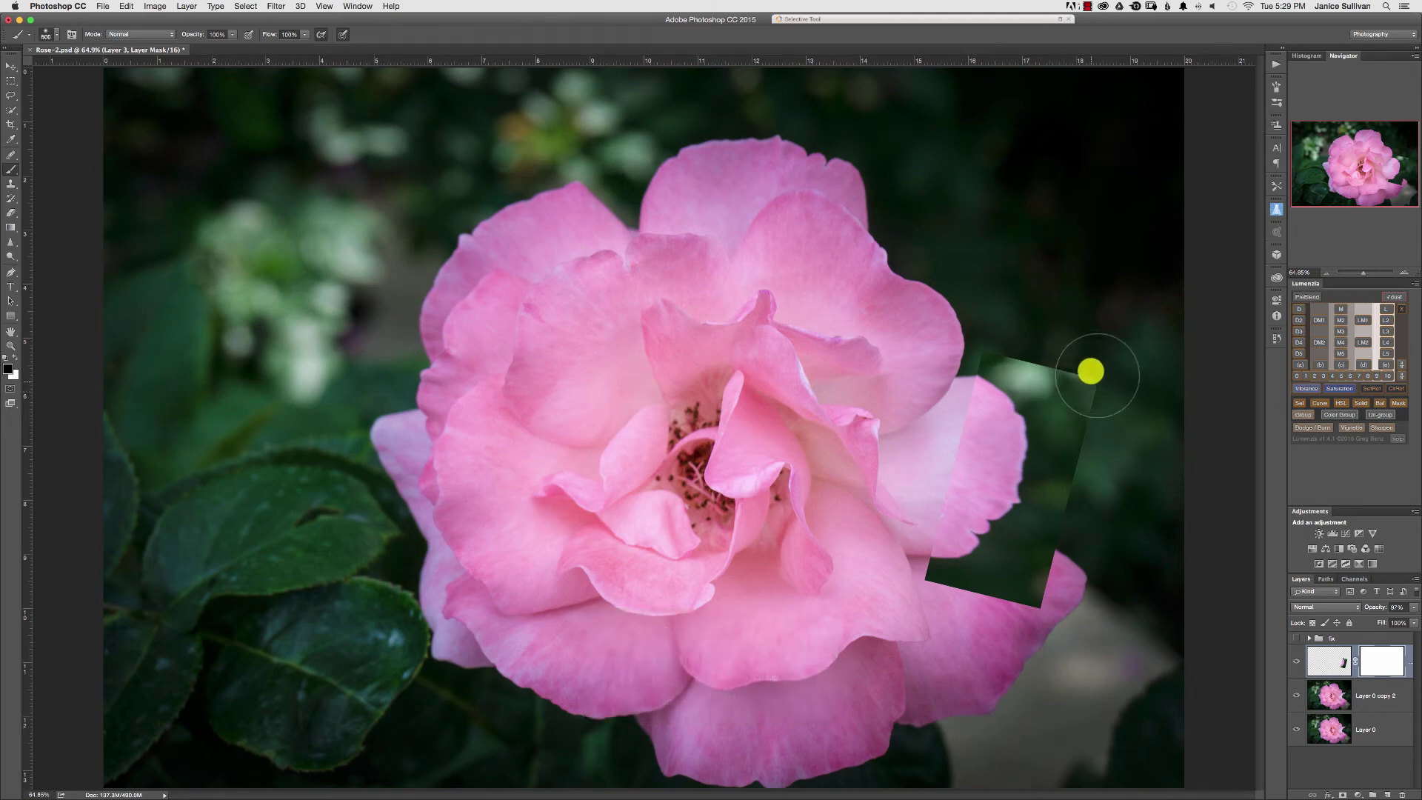
{"action": "mouse_move", "coordinate": [1090, 371]}
{"action": "left_mouse_down"}
{"action": "mouse_move", "coordinate": [1101, 399]}
{"action": "mouse_move", "coordinate": [1076, 456]}
{"action": "mouse_move", "coordinate": [1091, 455]}
{"action": "mouse_move", "coordinate": [1111, 426]}
{"action": "mouse_move", "coordinate": [1079, 366]}
{"action": "left_mouse_up"}
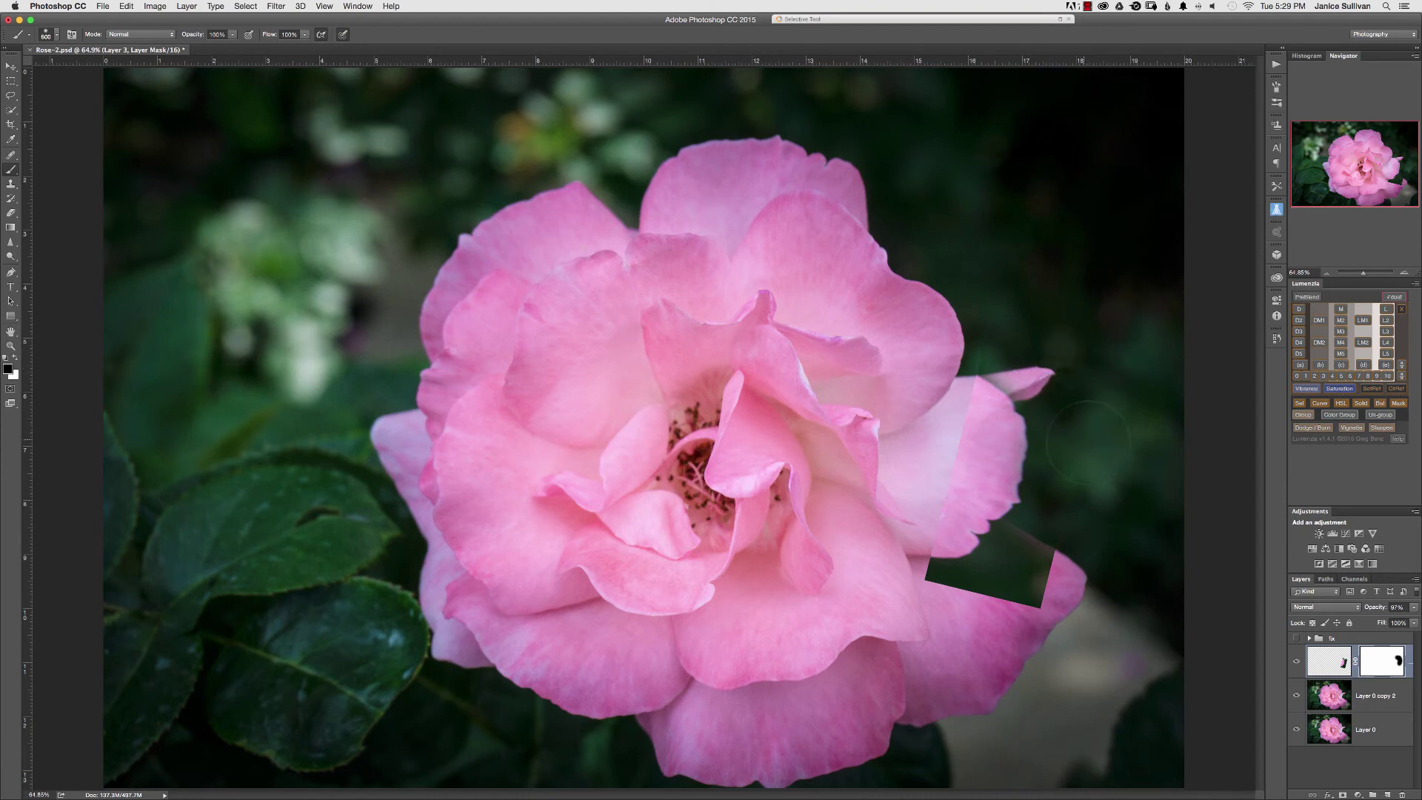
Mask out the dark background beneath the petal copy over the lower petal, reducing the brush size for the tighter areas
{"action": "mouse_move", "coordinate": [1068, 531]}
{"action": "left_mouse_down"}
{"action": "mouse_move", "coordinate": [1064, 570]}
{"action": "mouse_move", "coordinate": [1028, 596]}
{"action": "mouse_move", "coordinate": [920, 616]}
{"action": "mouse_move", "coordinate": [972, 631]}
{"action": "mouse_move", "coordinate": [1027, 608]}
{"action": "mouse_move", "coordinate": [1057, 546]}
{"action": "mouse_move", "coordinate": [978, 529]}
{"action": "left_mouse_up"}
{"action": "key", "text": "bracketleft"}
{"action": "key", "text": "bracketleft"}
{"action": "key", "text": "bracketleft"}
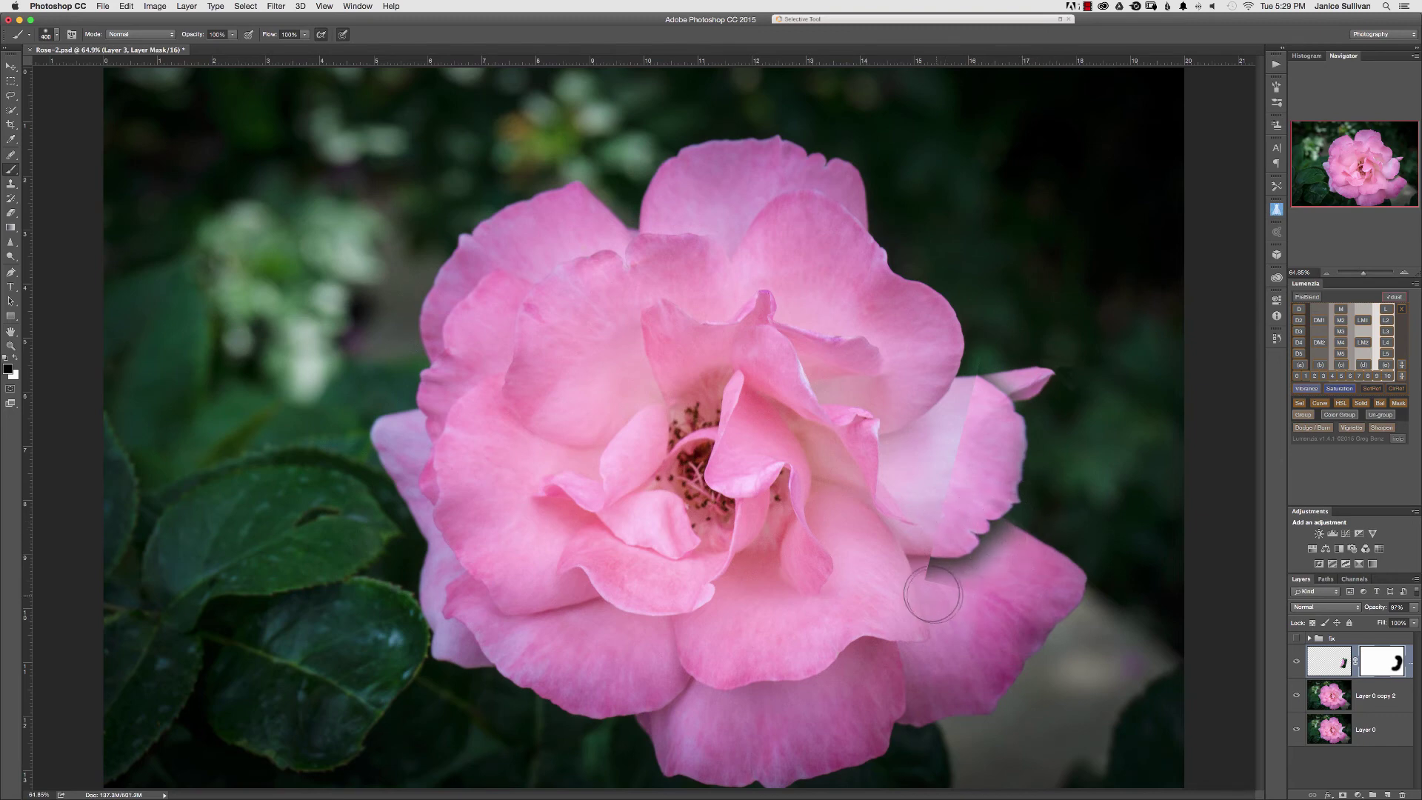
{"action": "key", "text": "bracketleft"}
{"action": "key", "text": "bracketleft"}
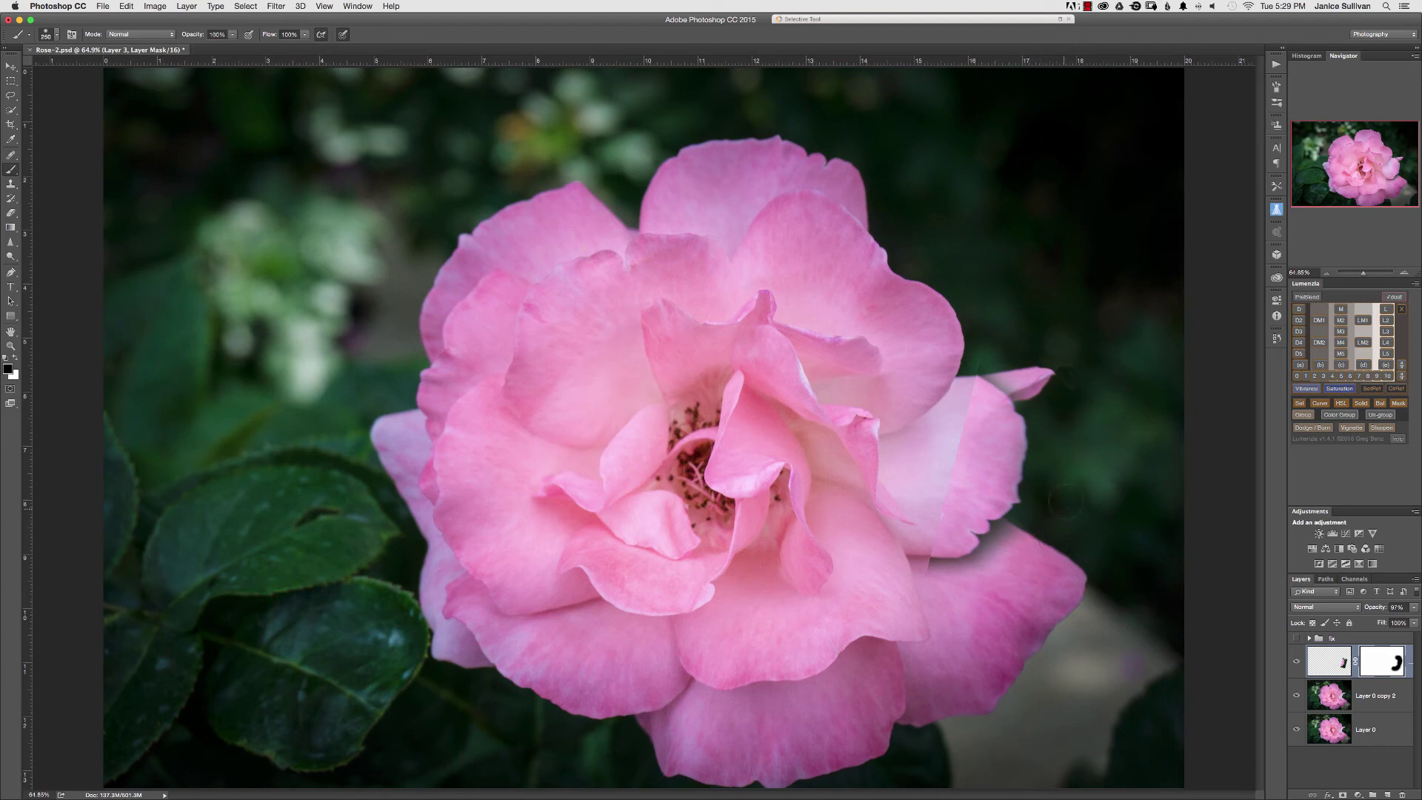
Select the leftover dark fringe under the petal copy's lower edge with the Quick Selection tool
{"action": "key", "text": "w"}
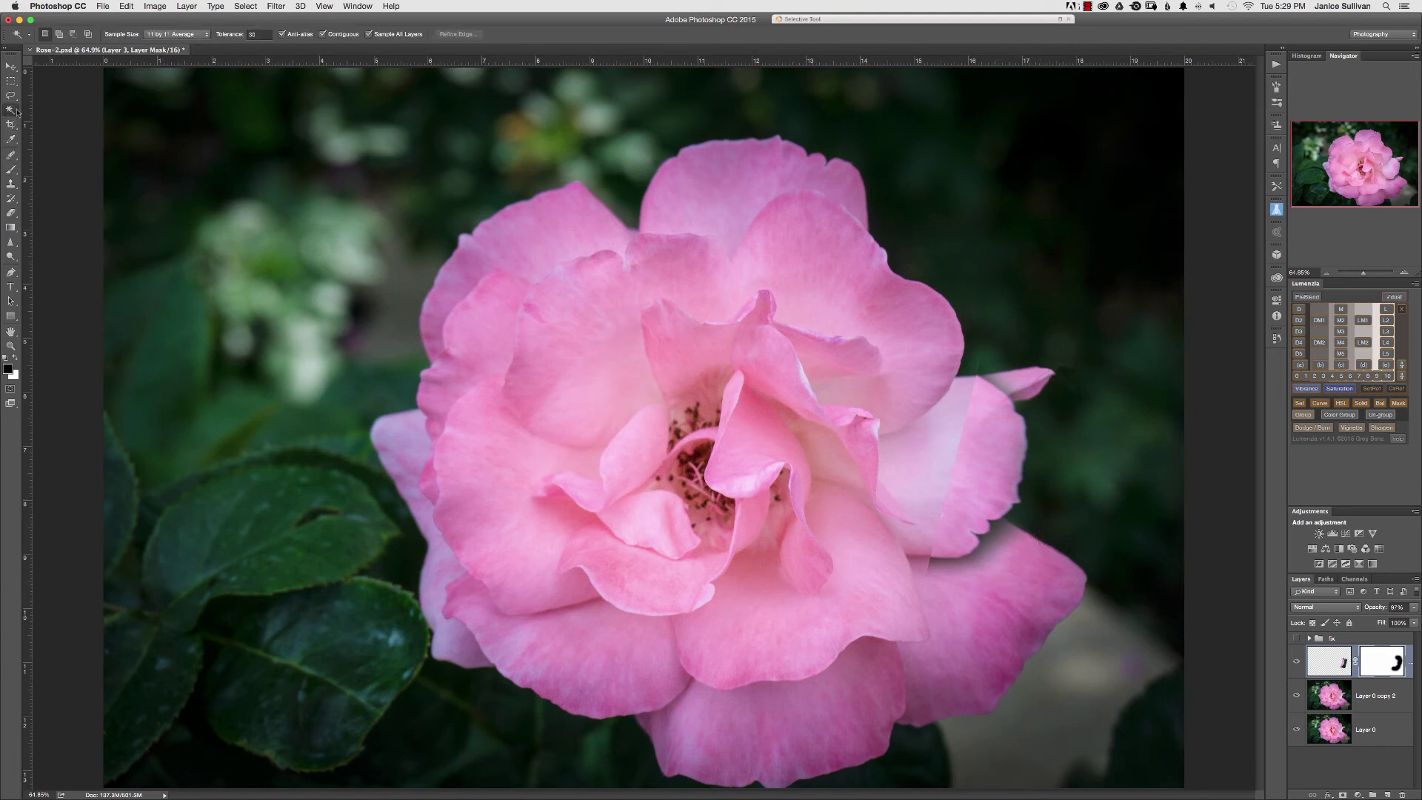
{"action": "right_click", "coordinate": [16, 110]}
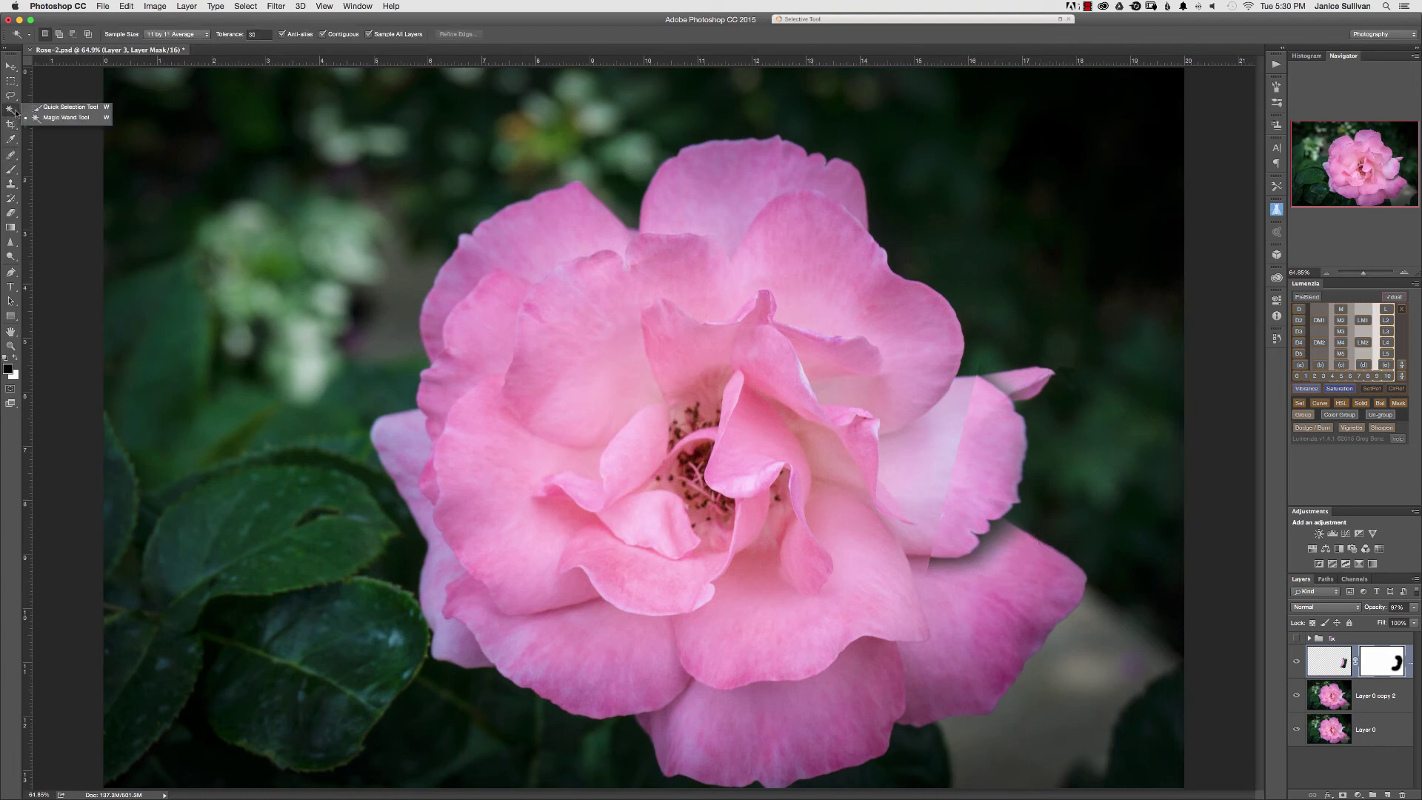
{"action": "left_click", "coordinate": [55, 108]}
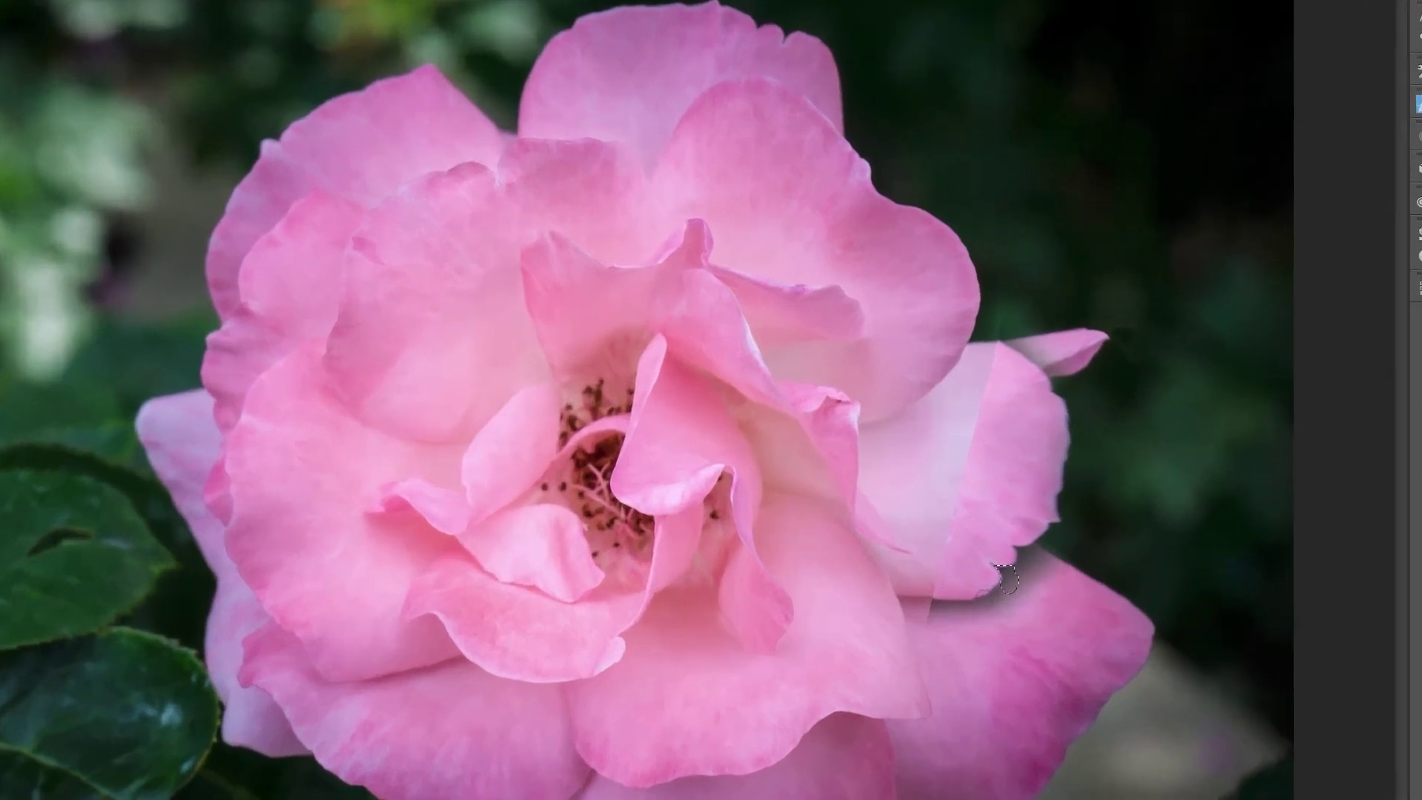
{"action": "left_click_drag", "start_coordinate": [985, 548], "coordinate": [966, 559]}
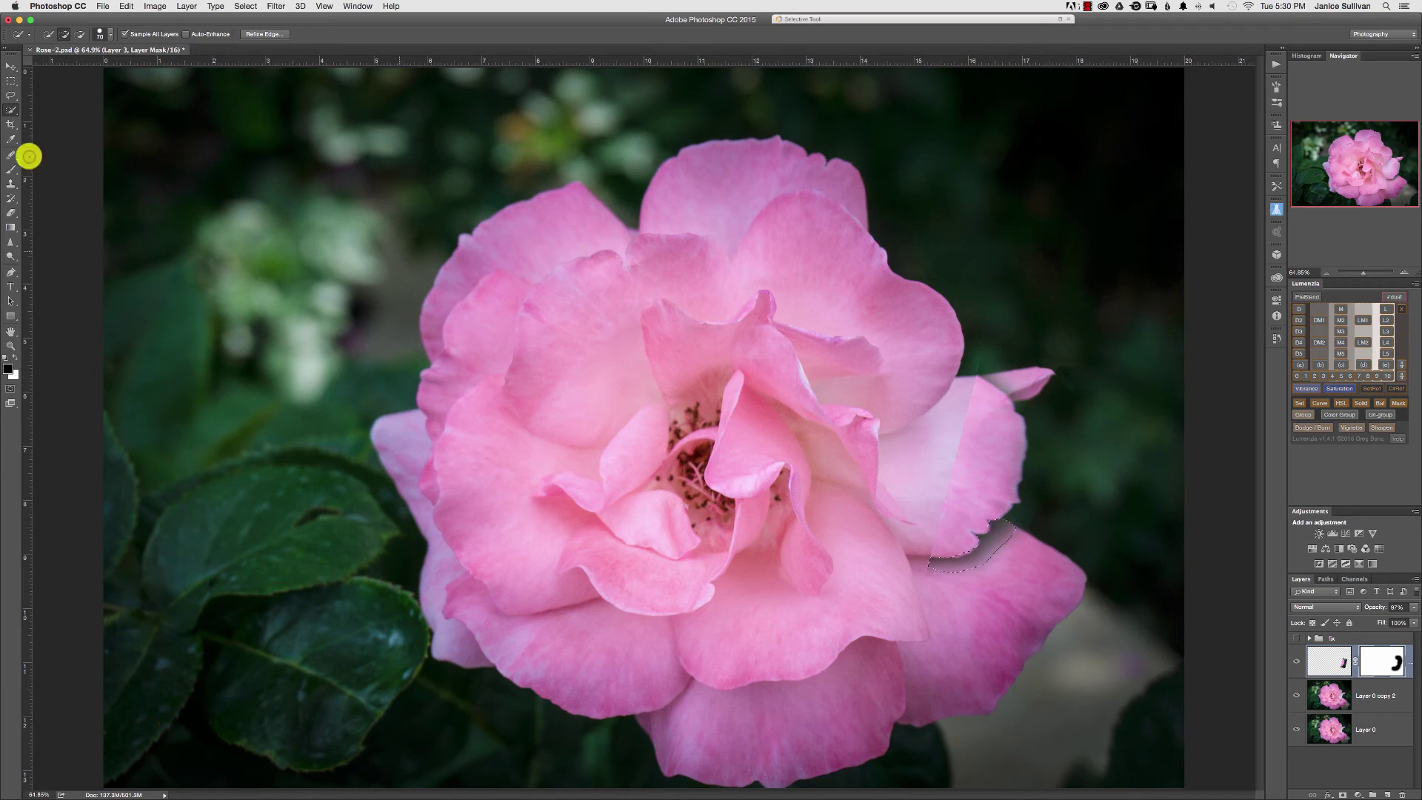
Paint black on Layer 3's mask inside the selection to remove the dark fringe between the two right petals
{"action": "left_click", "coordinate": [10, 169]}
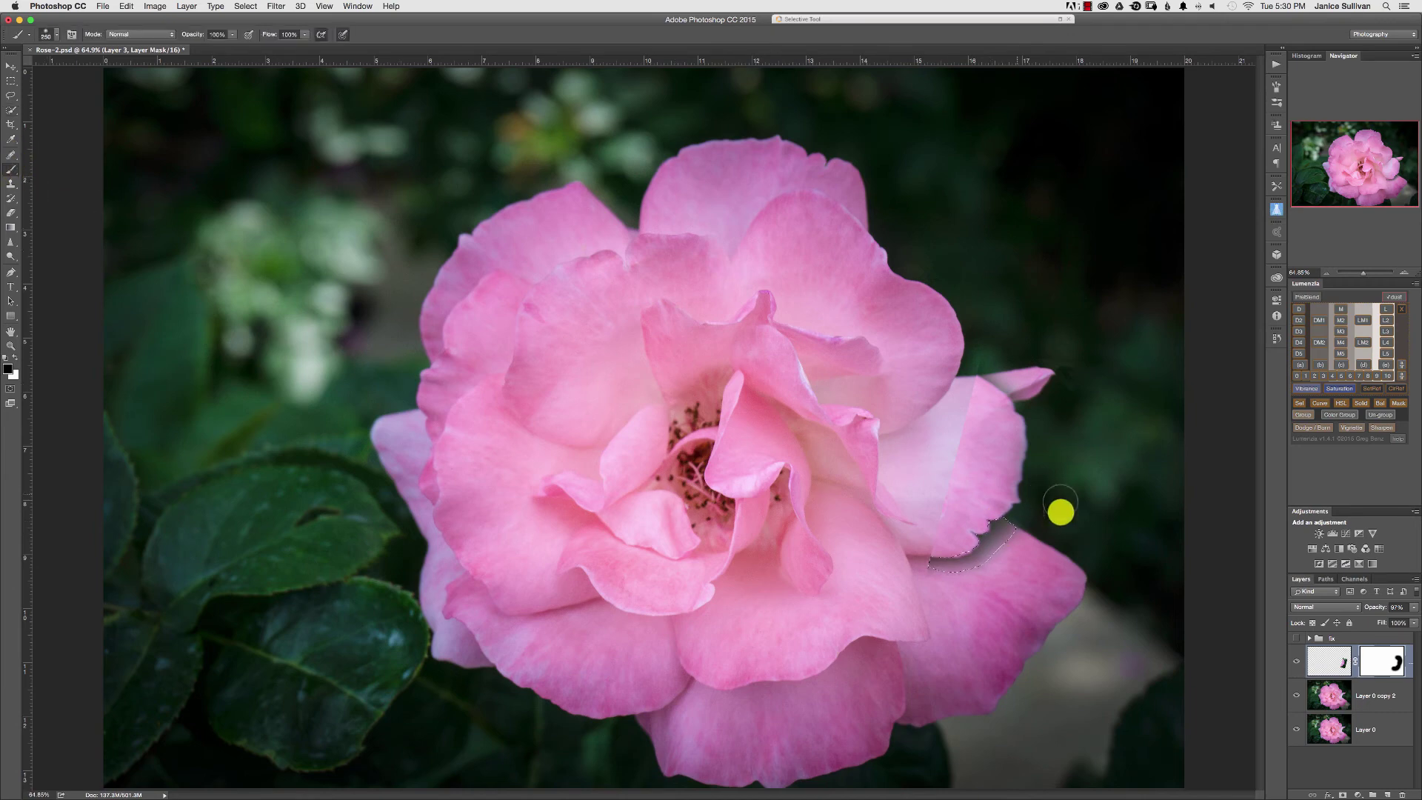
{"action": "left_click", "coordinate": [956, 532]}
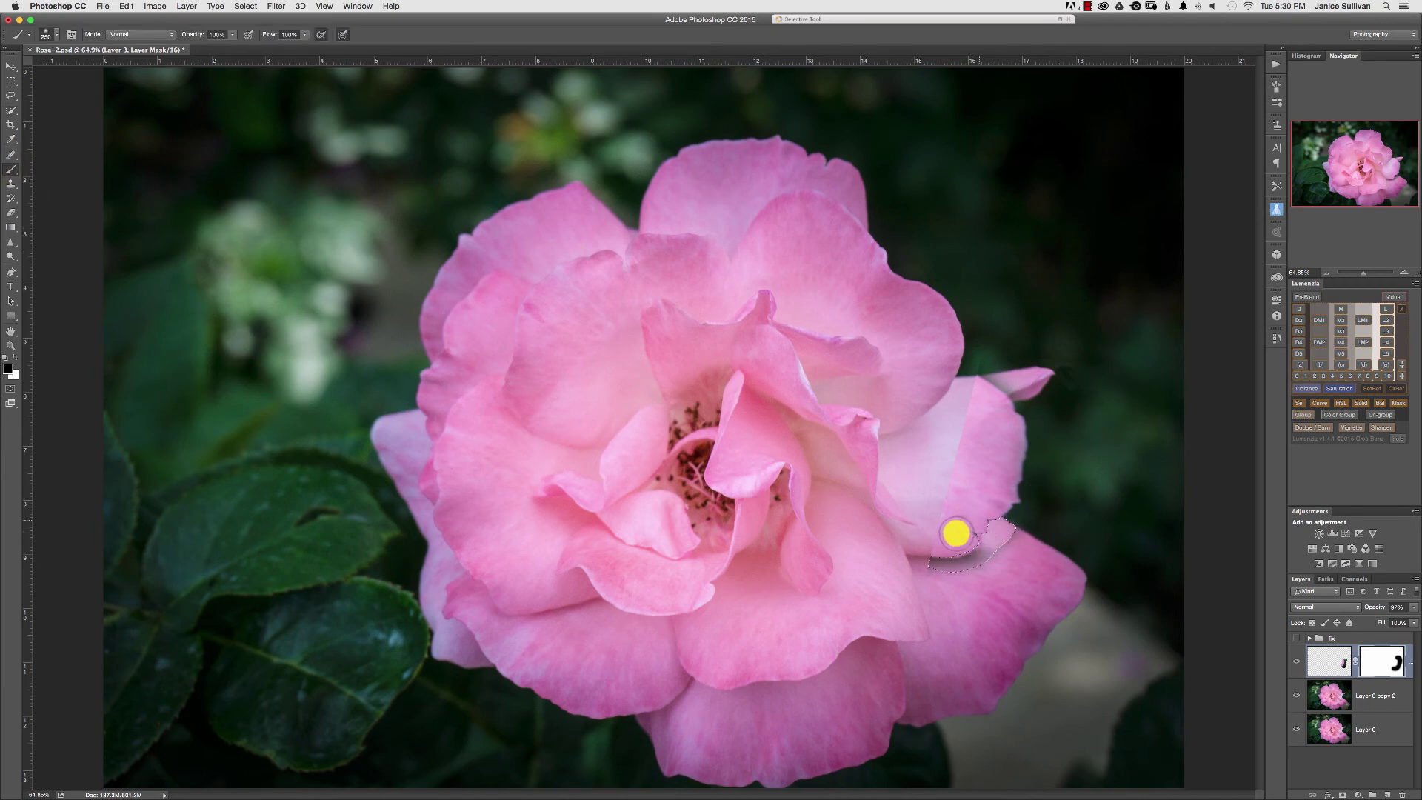
{"action": "mouse_move", "coordinate": [955, 533]}
{"action": "left_mouse_down"}
{"action": "mouse_move", "coordinate": [920, 563]}
{"action": "mouse_move", "coordinate": [929, 576]}
{"action": "mouse_move", "coordinate": [971, 545]}
{"action": "left_mouse_up"}
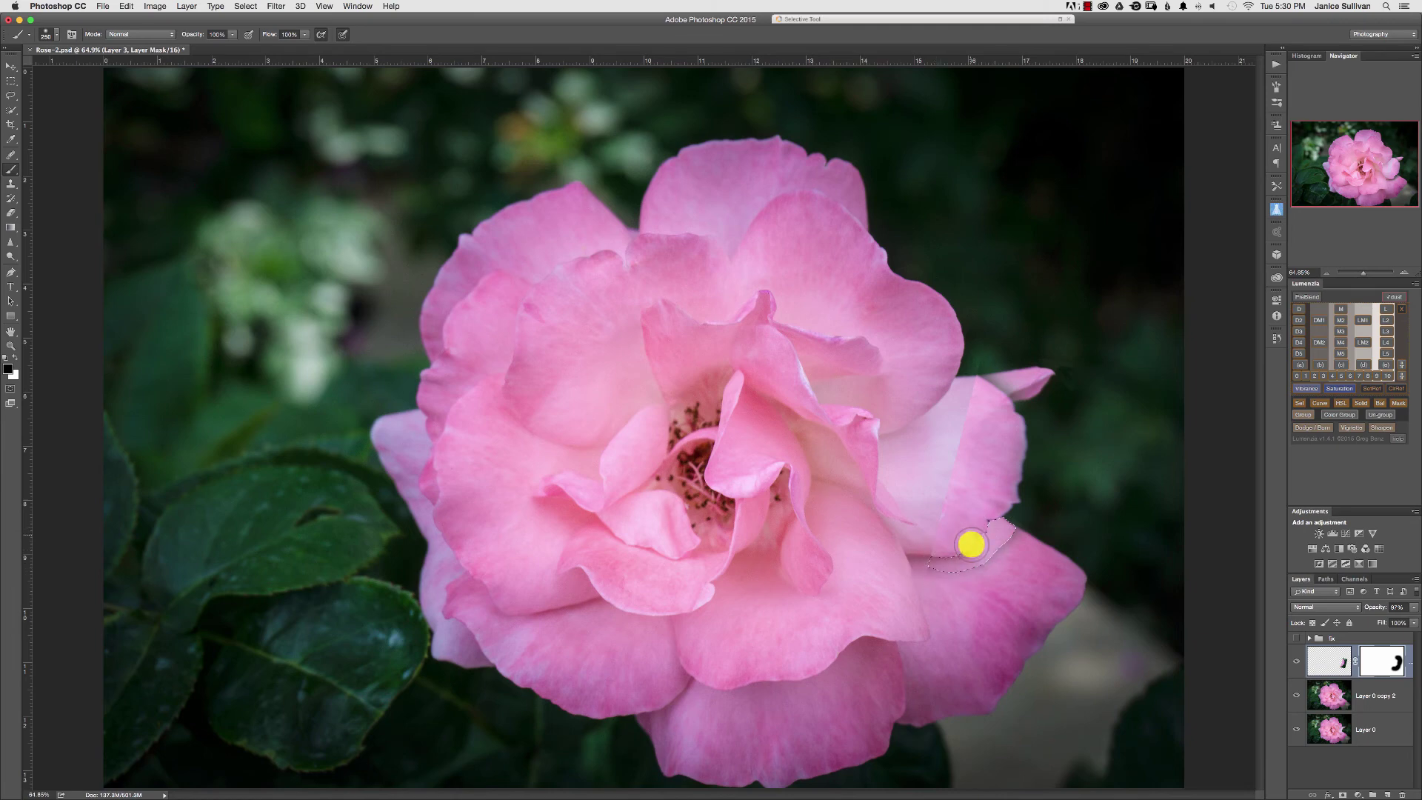
Refine the fringe selection's edge with Smart Radius on, brushing the refinement along the boundary with the petal copy, and output it as a selection
{"action": "key", "text": "w"}
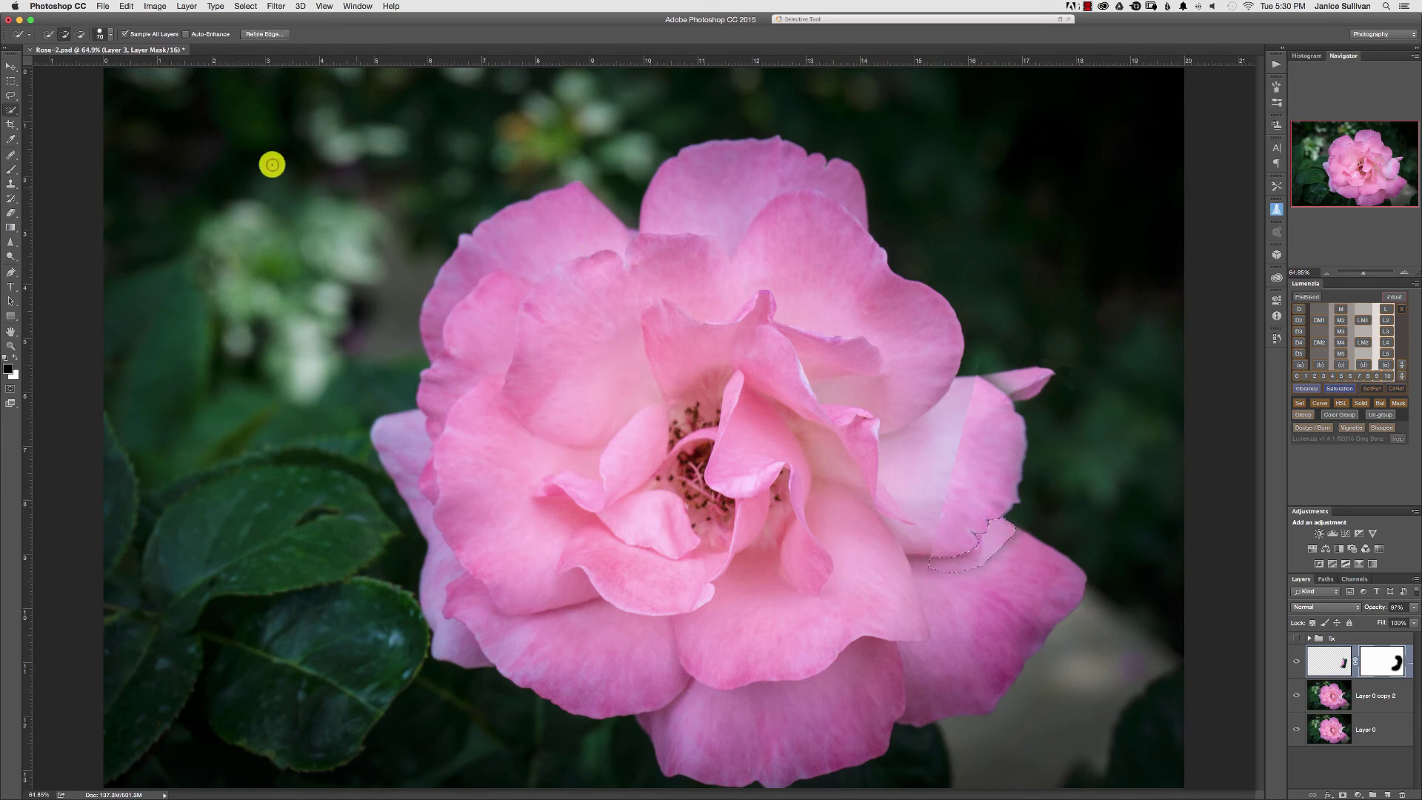
{"action": "left_click", "coordinate": [263, 35]}
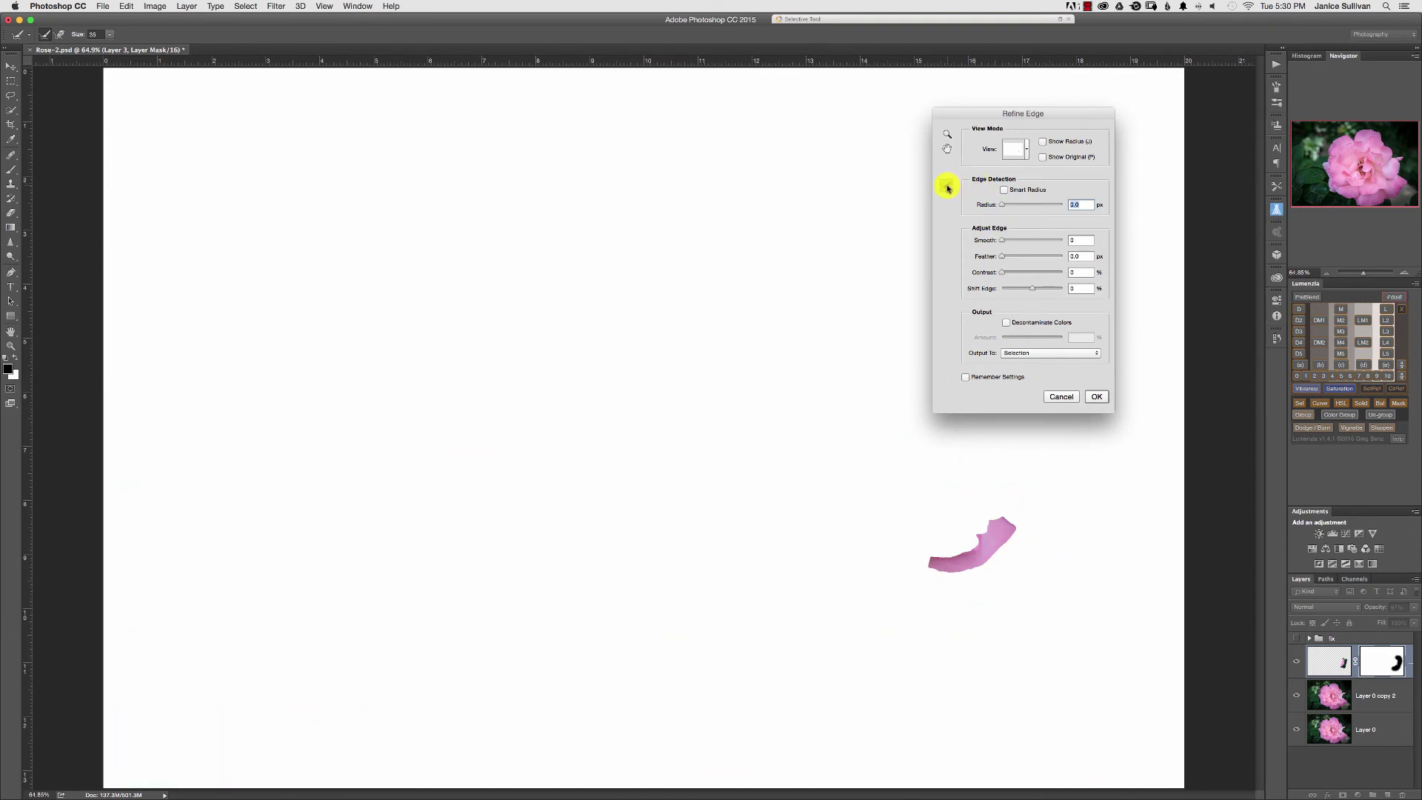
{"action": "left_click_drag", "start_coordinate": [950, 188], "coordinate": [999, 208]}
{"action": "left_click", "coordinate": [1003, 190]}
{"action": "mouse_move", "coordinate": [963, 552]}
{"action": "left_mouse_down"}
{"action": "mouse_move", "coordinate": [931, 559]}
{"action": "mouse_move", "coordinate": [975, 542]}
{"action": "left_mouse_up"}
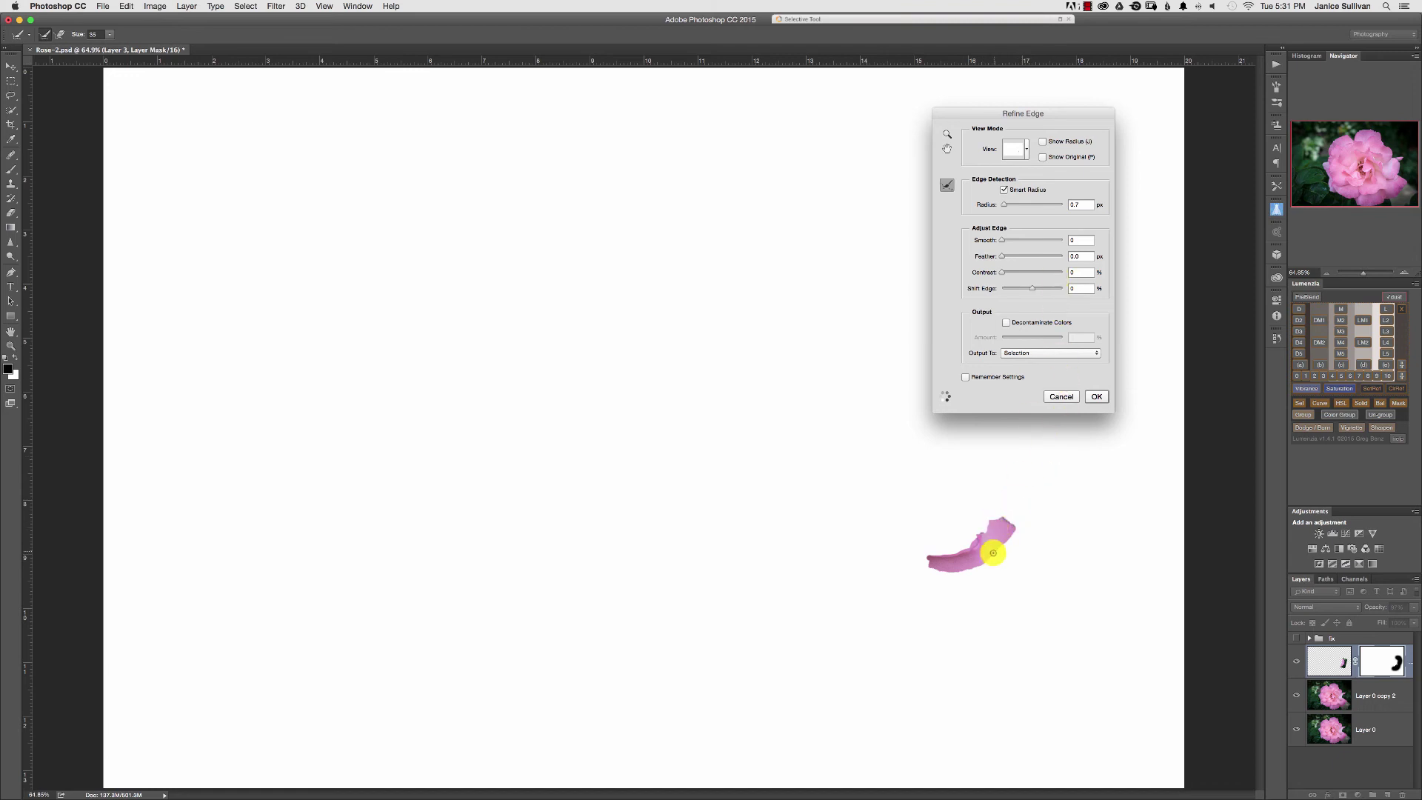
{"action": "mouse_move", "coordinate": [974, 526]}
{"action": "left_mouse_down"}
{"action": "mouse_move", "coordinate": [1015, 525]}
{"action": "mouse_move", "coordinate": [1026, 471]}
{"action": "mouse_move", "coordinate": [944, 556]}
{"action": "left_mouse_up"}
{"action": "left_click", "coordinate": [1097, 398]}
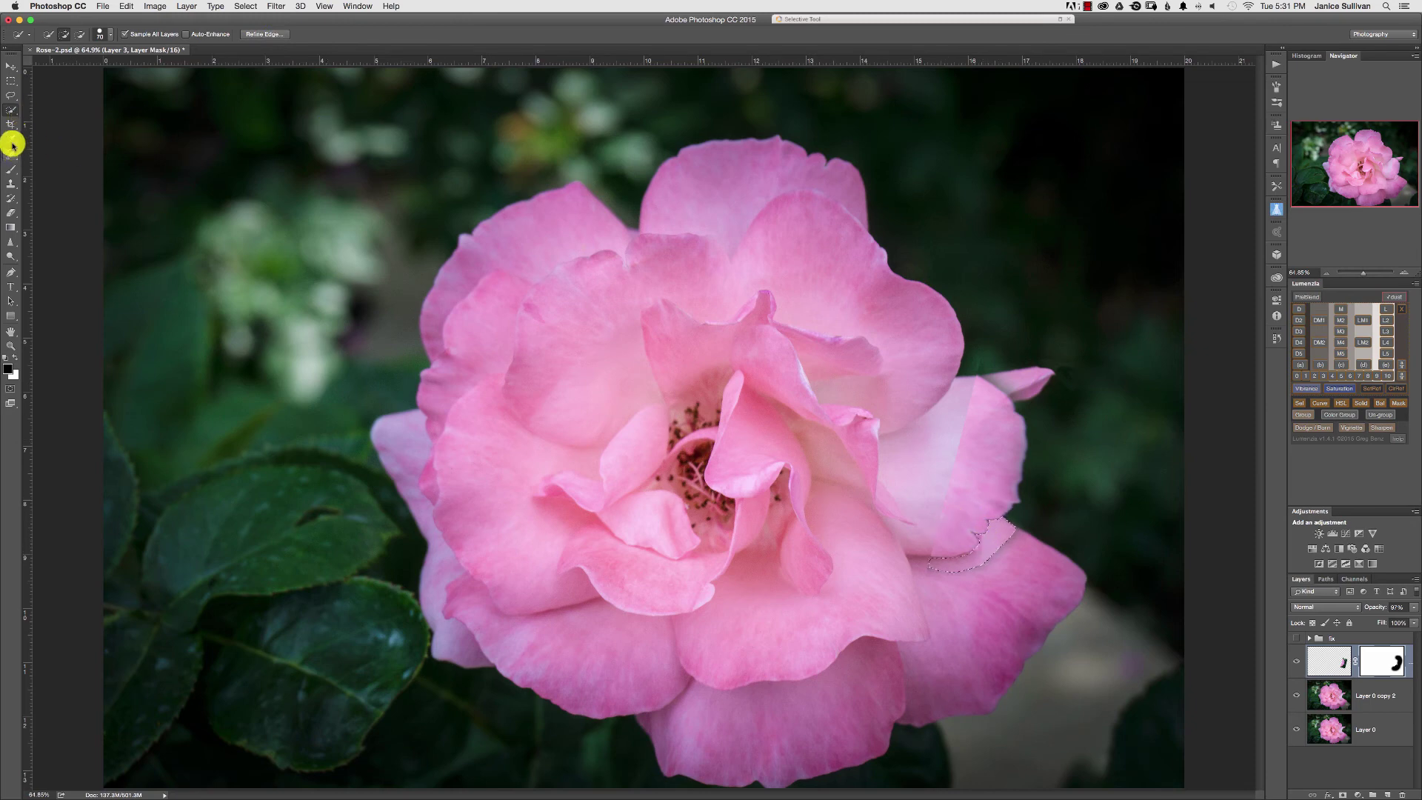
Paint black on Layer 3's mask within the refined selection to clean up the fringe between the two right petals, varying the brush size
{"action": "left_click", "coordinate": [11, 169]}
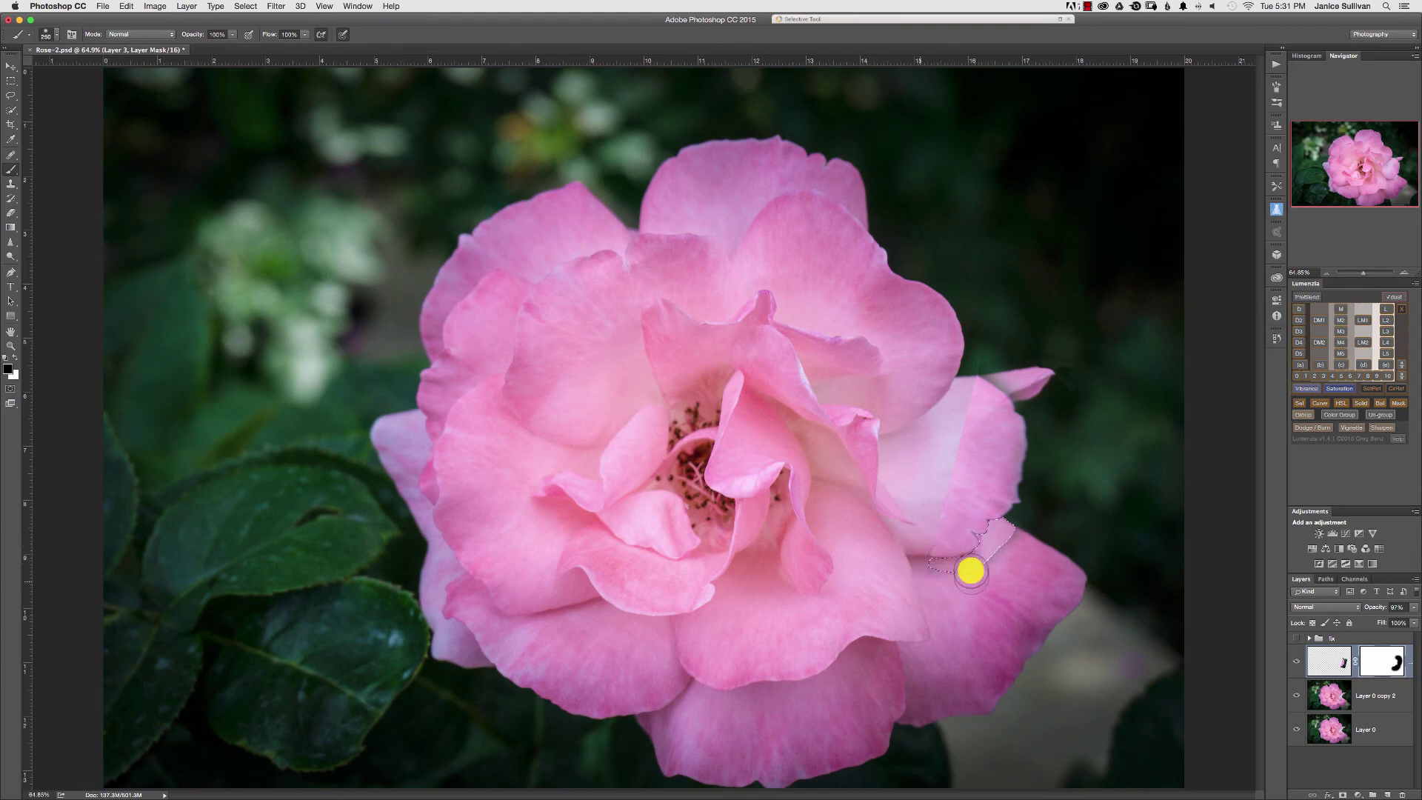
{"action": "mouse_move", "coordinate": [971, 571]}
{"action": "left_mouse_down"}
{"action": "mouse_move", "coordinate": [1012, 534]}
{"action": "mouse_move", "coordinate": [1003, 504]}
{"action": "mouse_move", "coordinate": [1025, 486]}
{"action": "mouse_move", "coordinate": [1033, 531]}
{"action": "mouse_move", "coordinate": [1032, 519]}
{"action": "mouse_move", "coordinate": [1013, 555]}
{"action": "mouse_move", "coordinate": [987, 581]}
{"action": "mouse_move", "coordinate": [926, 571]}
{"action": "mouse_move", "coordinate": [955, 568]}
{"action": "left_mouse_up"}
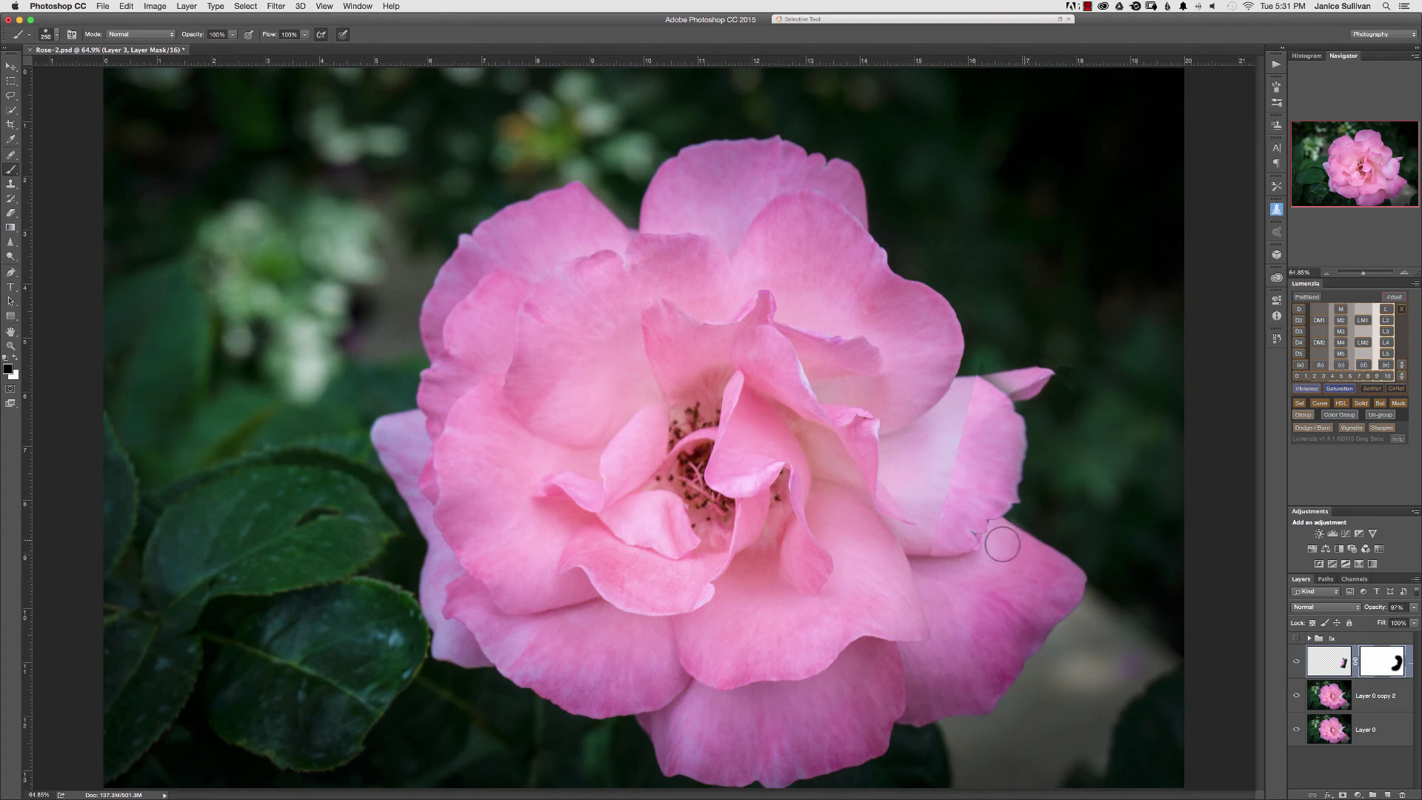
{"action": "key", "text": "bracketleft"}
{"action": "key", "text": "bracketleft"}
{"action": "key", "text": "bracketleft"}
{"action": "key", "text": "bracketright"}
{"action": "key", "text": "bracketright"}
{"action": "key", "text": "bracketright"}
{"action": "key", "text": "bracketright"}
{"action": "key", "text": "bracketright"}
{"action": "key", "text": "bracketright"}
{"action": "key", "text": "bracketright"}
{"action": "key", "text": "bracketright"}
{"action": "key", "text": "bracketright"}
Clone dark background over the curled petal tip on Layer 0 copy 2 with an enlarged Clone Stamp brush
{"action": "left_click", "coordinate": [1339, 695]}
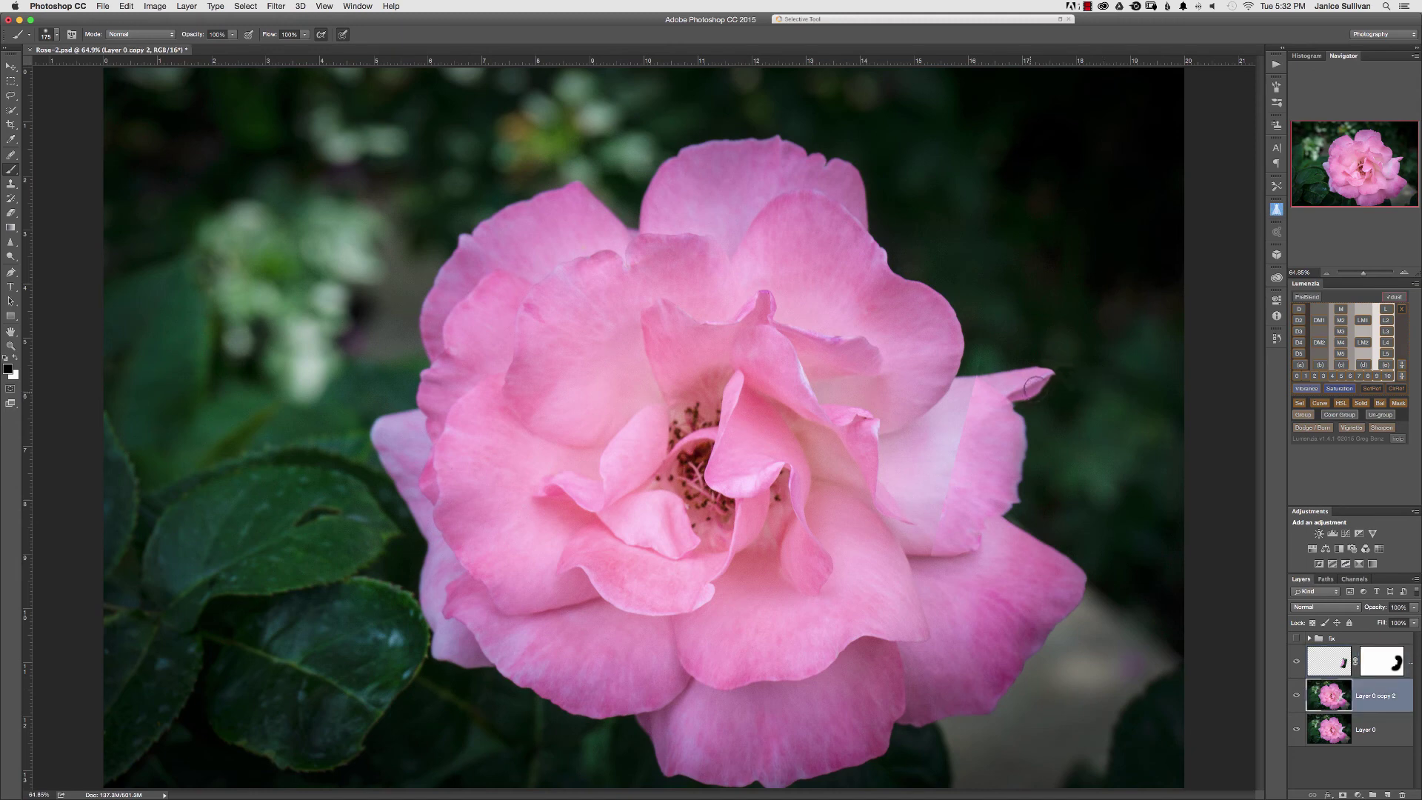
{"action": "left_click", "coordinate": [11, 185]}
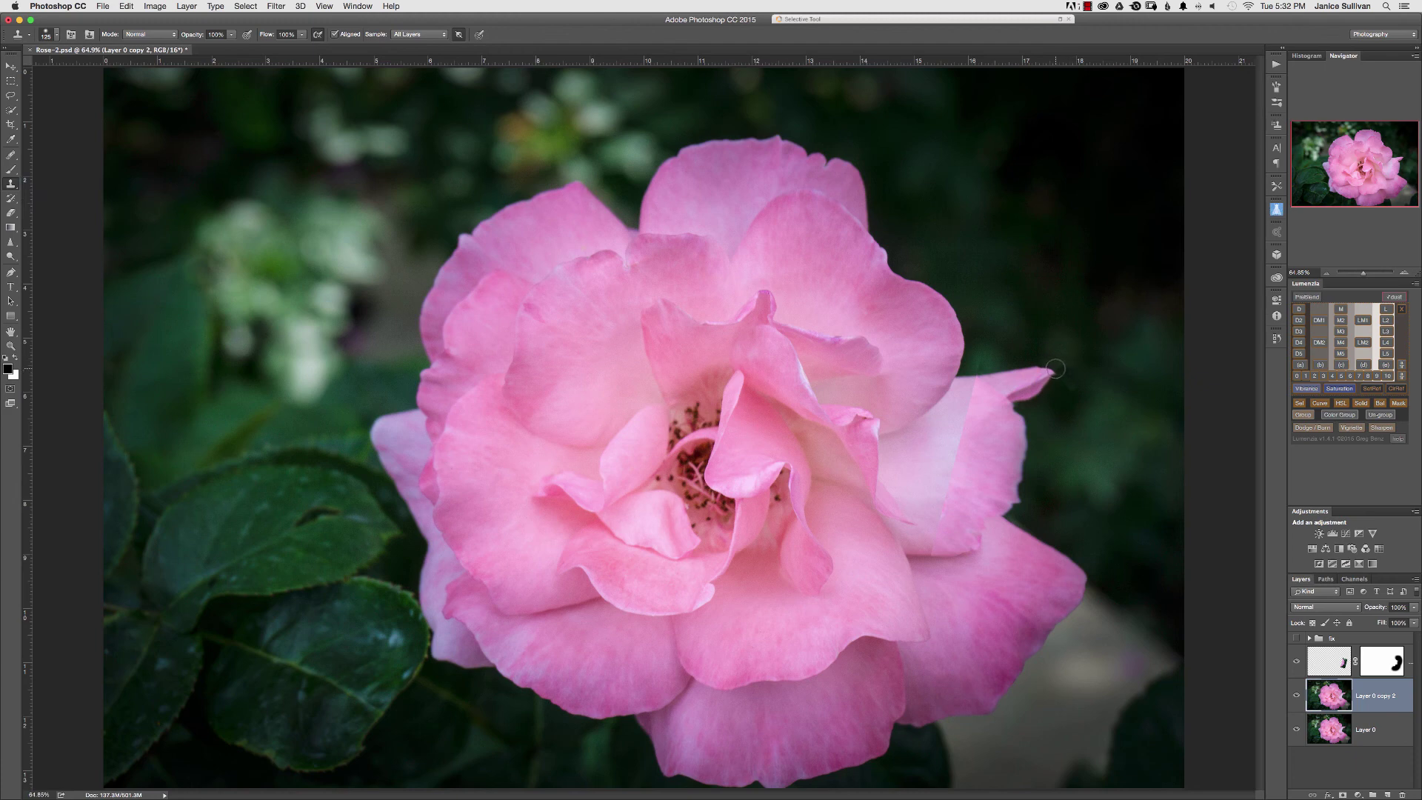
{"action": "key", "text": "bracketright"}
{"action": "key", "text": "bracketright"}
{"action": "key", "text": "bracketright"}
{"action": "key", "text": "bracketright"}
{"action": "key", "text": "bracketright"}
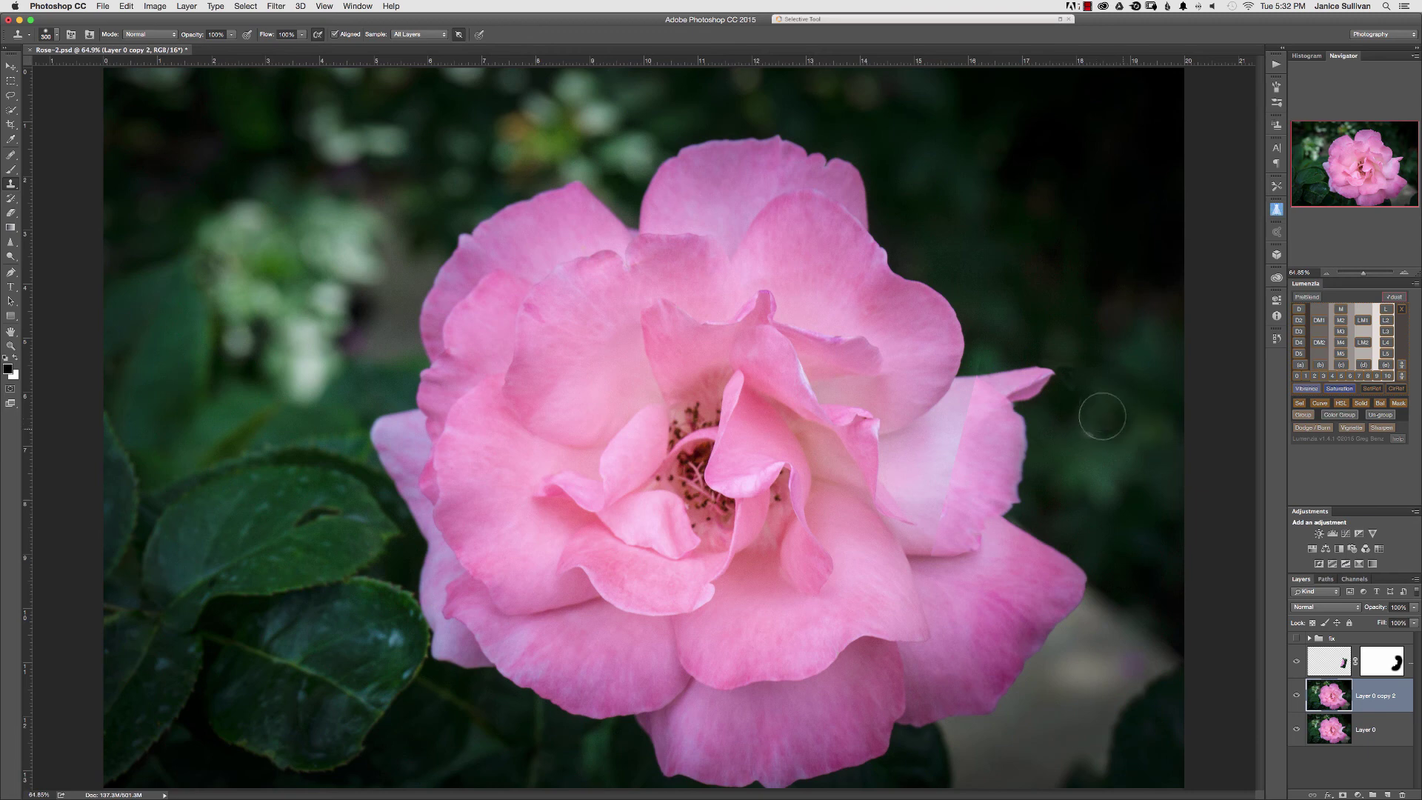
{"action": "mouse_move", "coordinate": [1039, 368]}
{"action": "left_mouse_down"}
{"action": "mouse_move", "coordinate": [1012, 380]}
{"action": "mouse_move", "coordinate": [1063, 387]}
{"action": "mouse_move", "coordinate": [1025, 384]}
{"action": "mouse_move", "coordinate": [1034, 375]}
{"action": "left_mouse_up"}
{"action": "key", "text": "bracketright"}
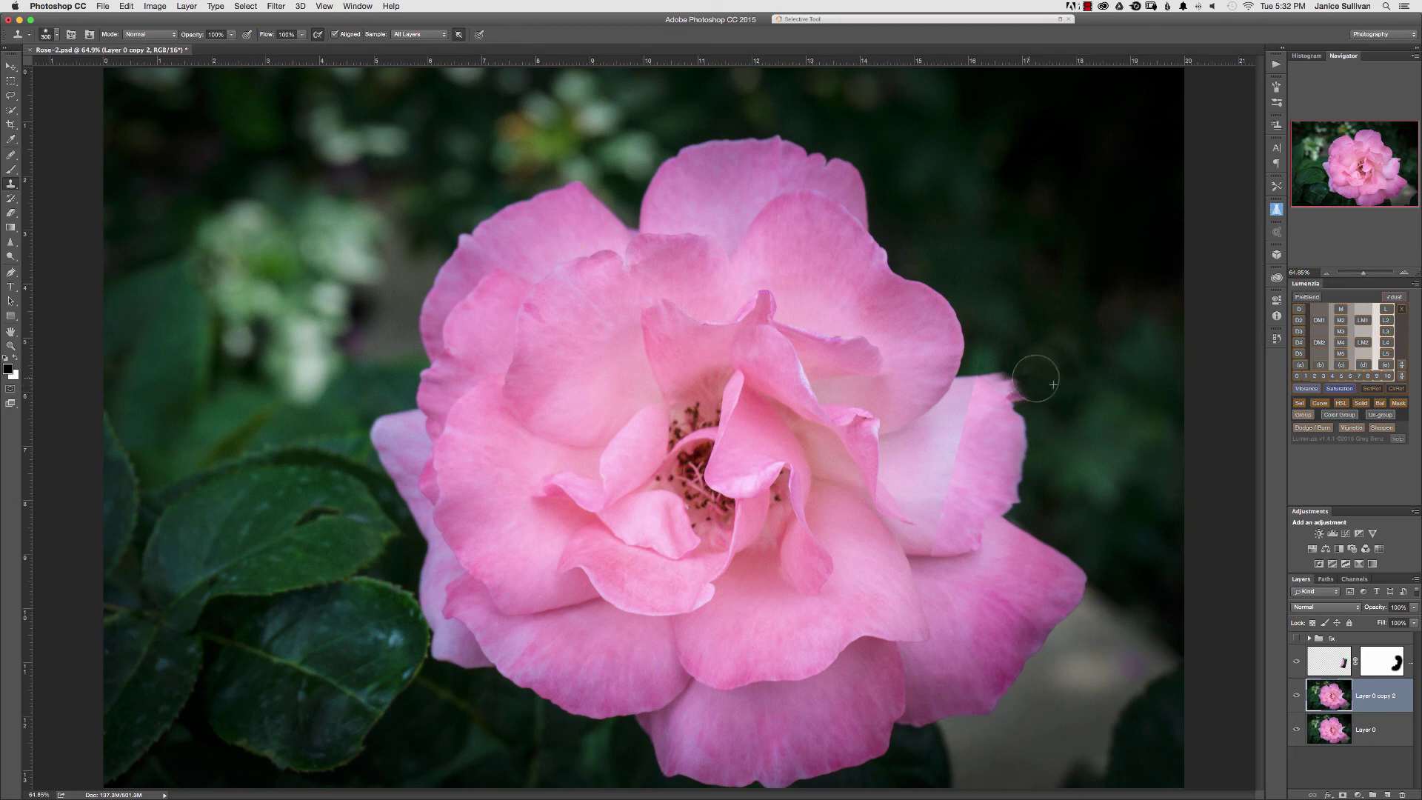
Clone out the last remnants of the petal tip with a smaller brush, undoing the stray stamp in the notch beside the petal copy
{"action": "key", "text": "bracketleft"}
{"action": "key", "text": "bracketleft"}
{"action": "key", "text": "bracketleft"}
{"action": "key", "text": "bracketleft"}
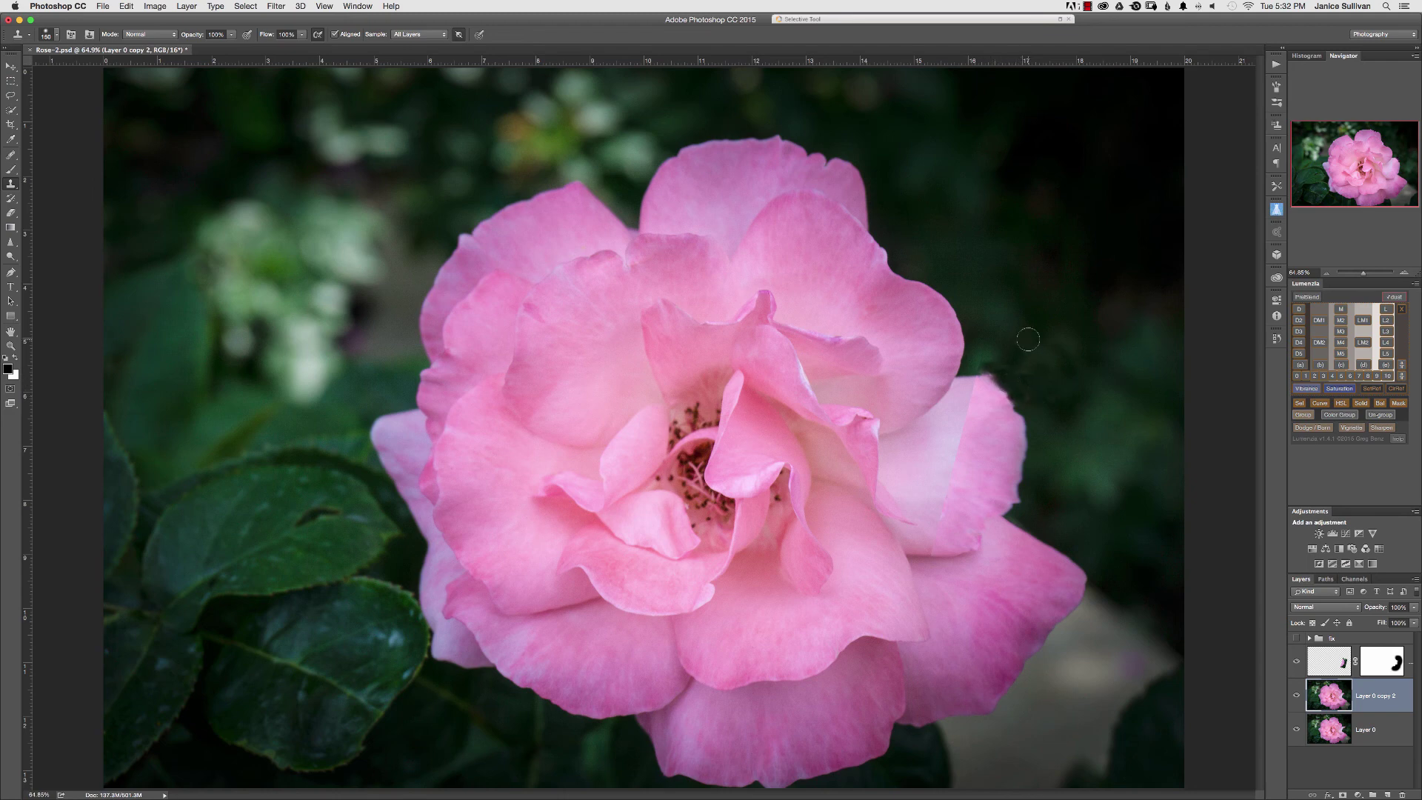
{"action": "key", "text": "bracketleft"}
{"action": "key", "text": "bracketleft"}
{"action": "key", "text": "bracketleft"}
{"action": "left_click_drag", "start_coordinate": [1049, 377], "coordinate": [1045, 388]}
{"action": "left_click", "coordinate": [961, 383]}
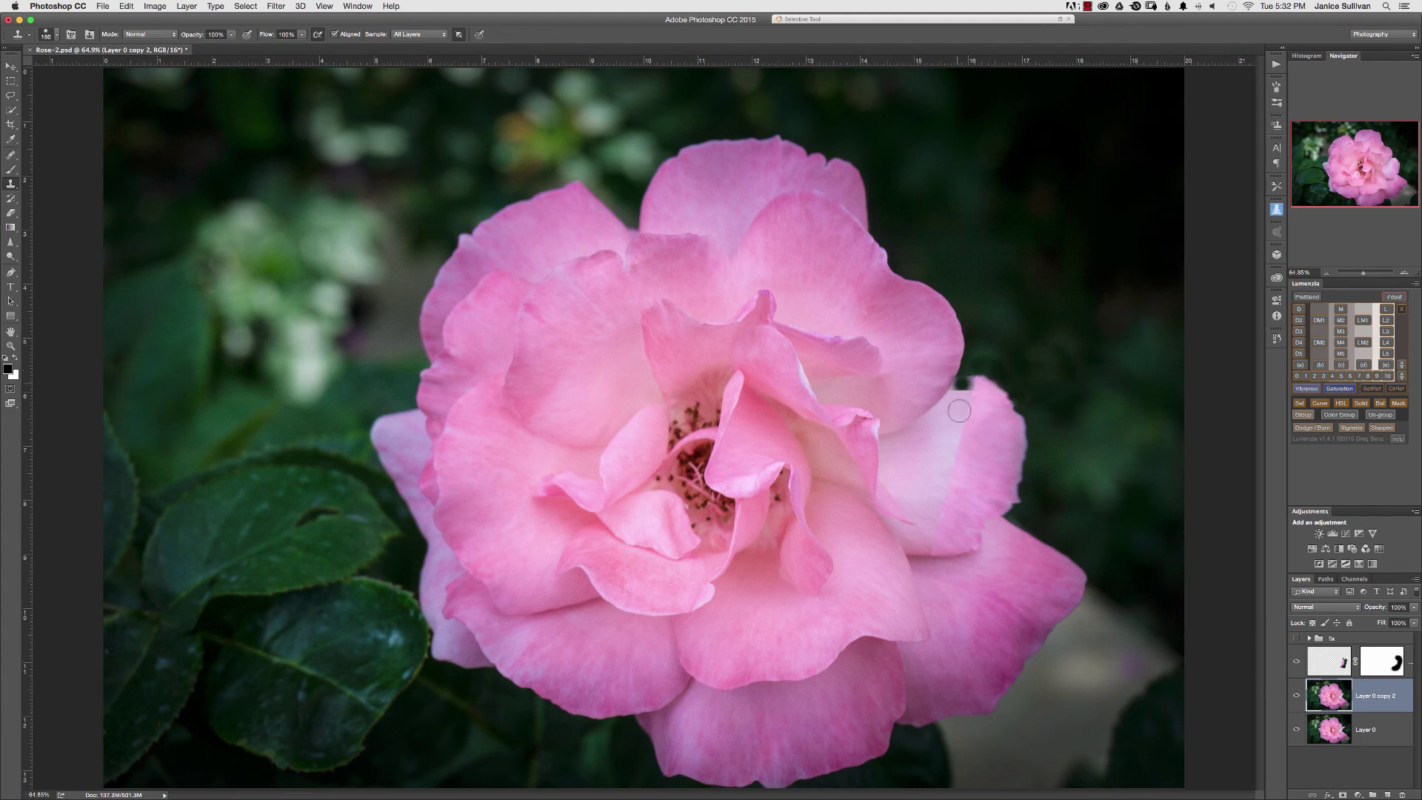
{"action": "key", "text": "ctrl+z"}
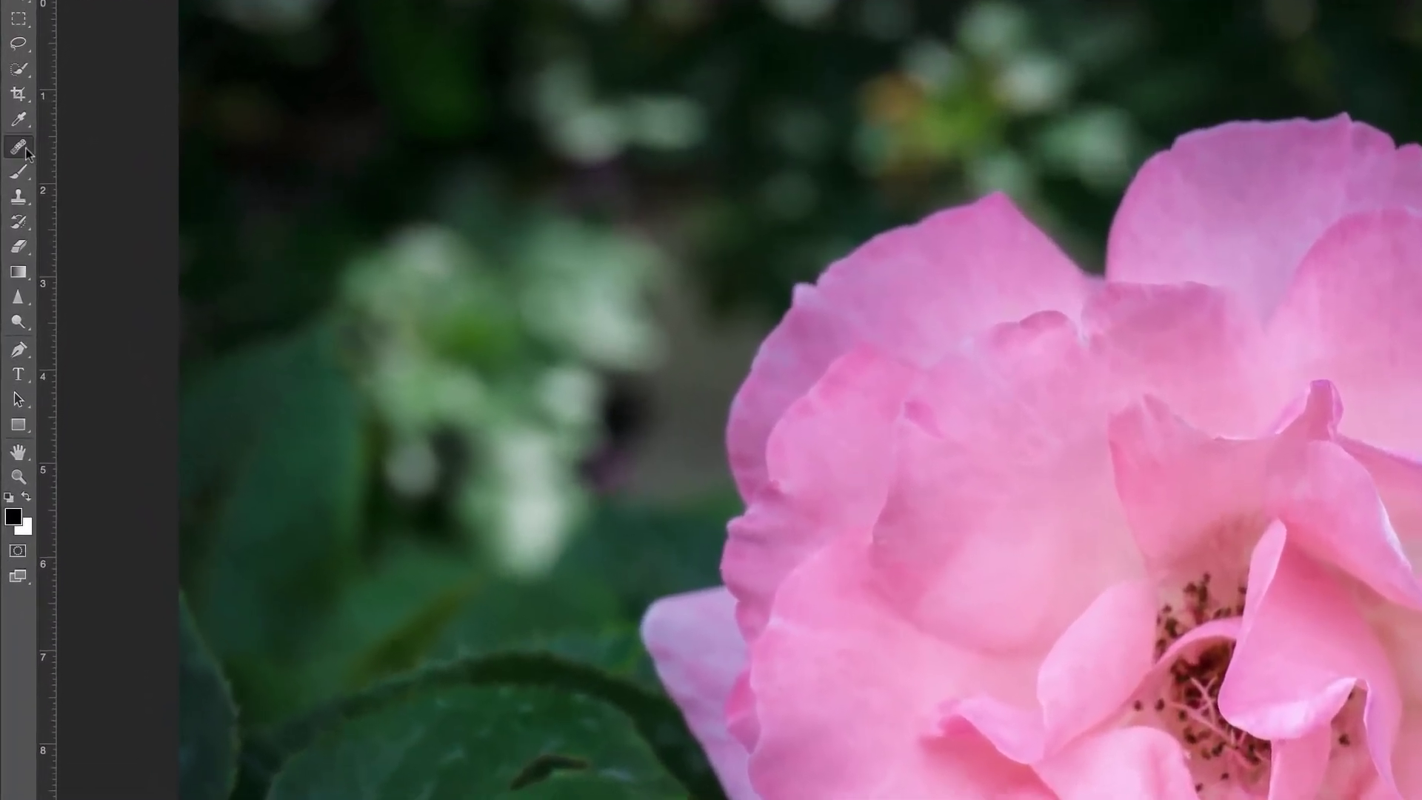
Soften the hard light-to-pink seam down the petal copy on Layer 3 with the Healing Brush
{"action": "left_click", "coordinate": [19, 156]}
{"action": "left_click", "coordinate": [26, 149]}
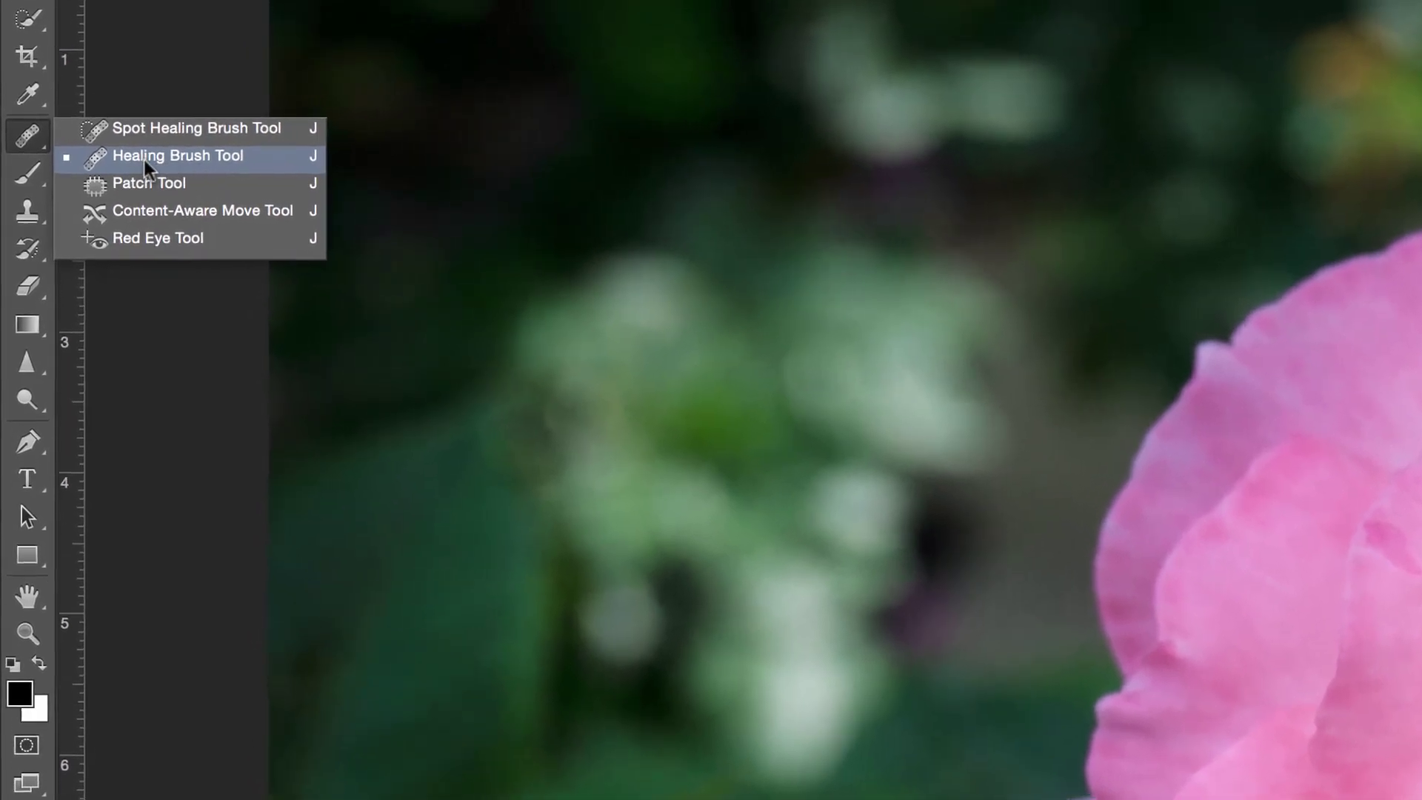
{"action": "left_click", "coordinate": [184, 162]}
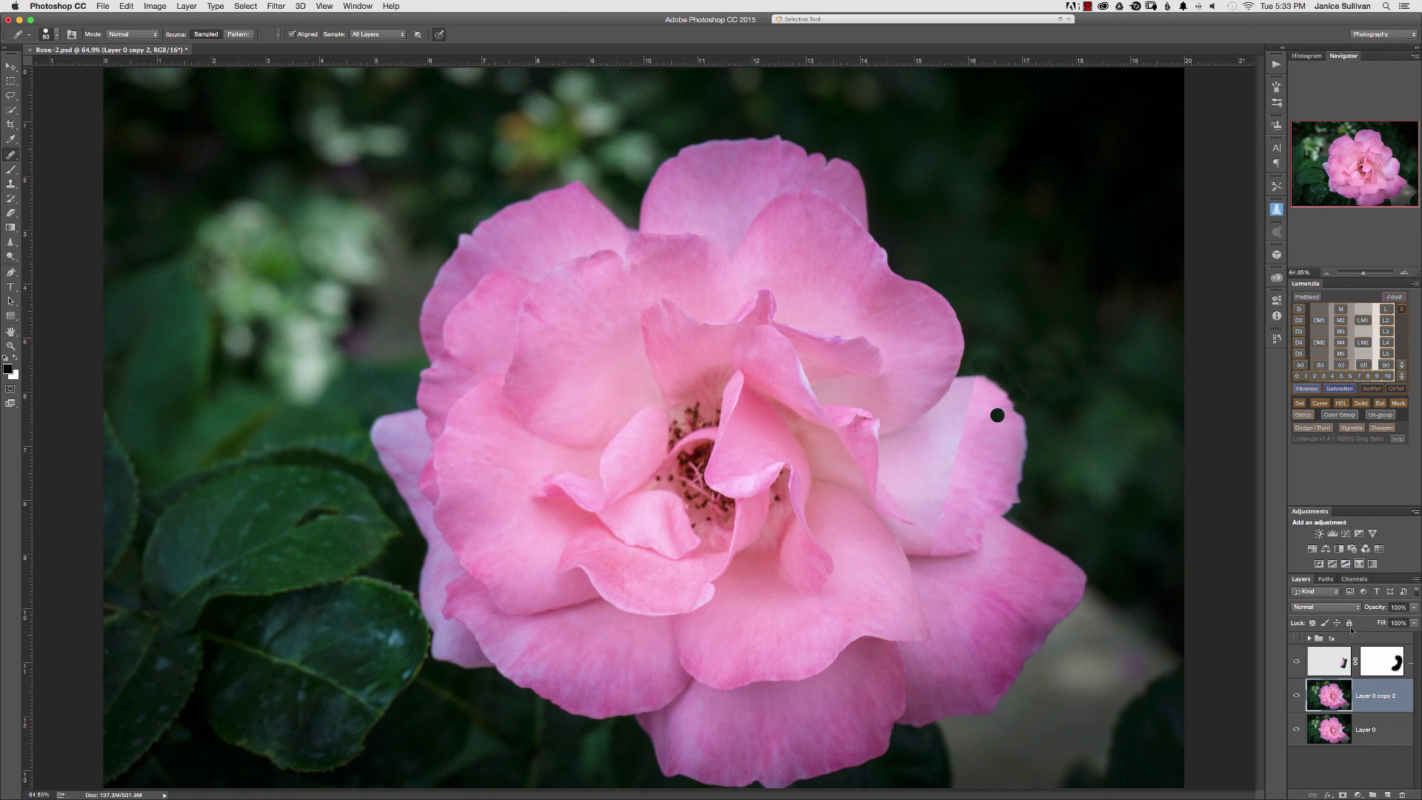
{"action": "left_click", "coordinate": [1325, 661]}
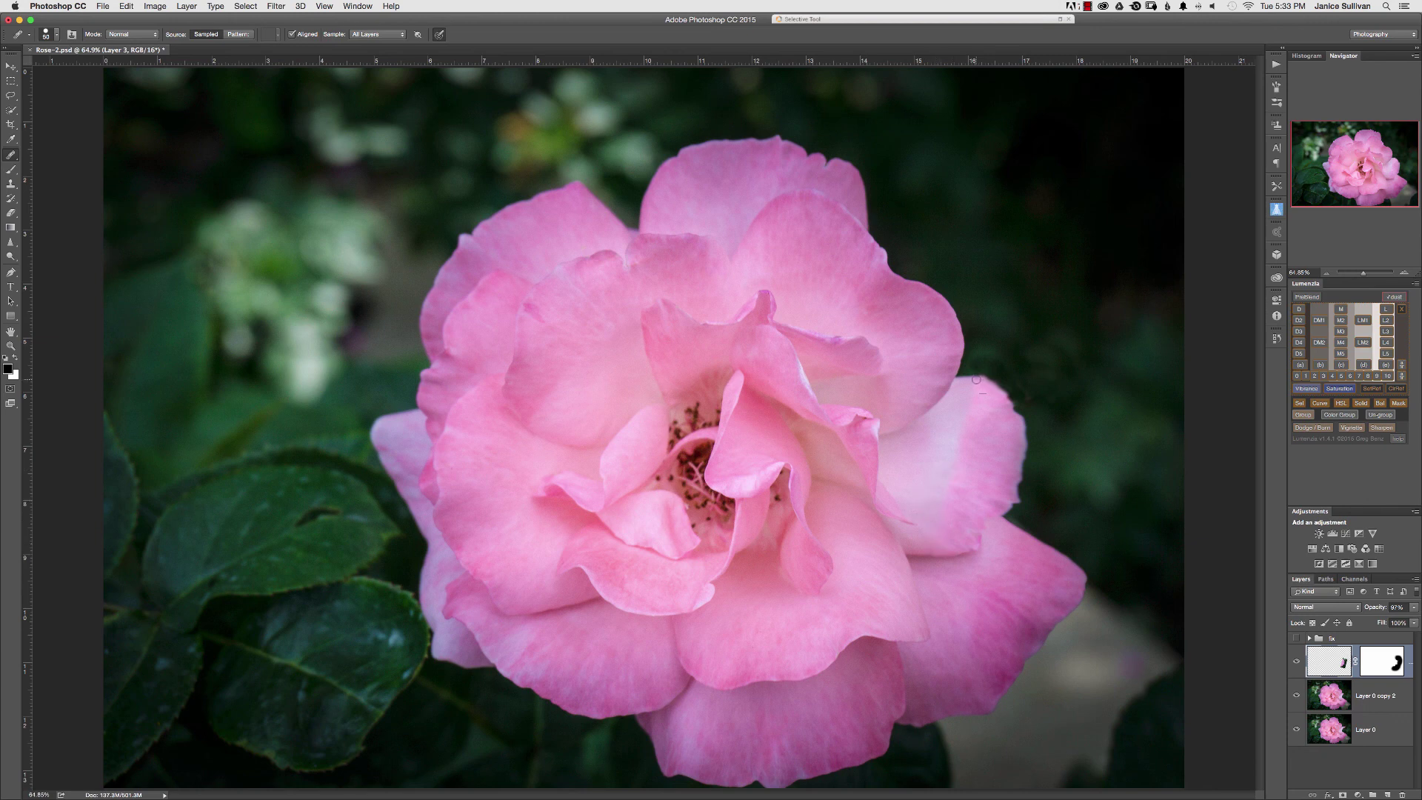
{"action": "left_click", "coordinate": [918, 437]}
Clone neighbouring petal color over the seam on Layer 3 with a slightly larger Clone Stamp brush at reduced opacity
{"action": "left_click", "coordinate": [11, 183]}
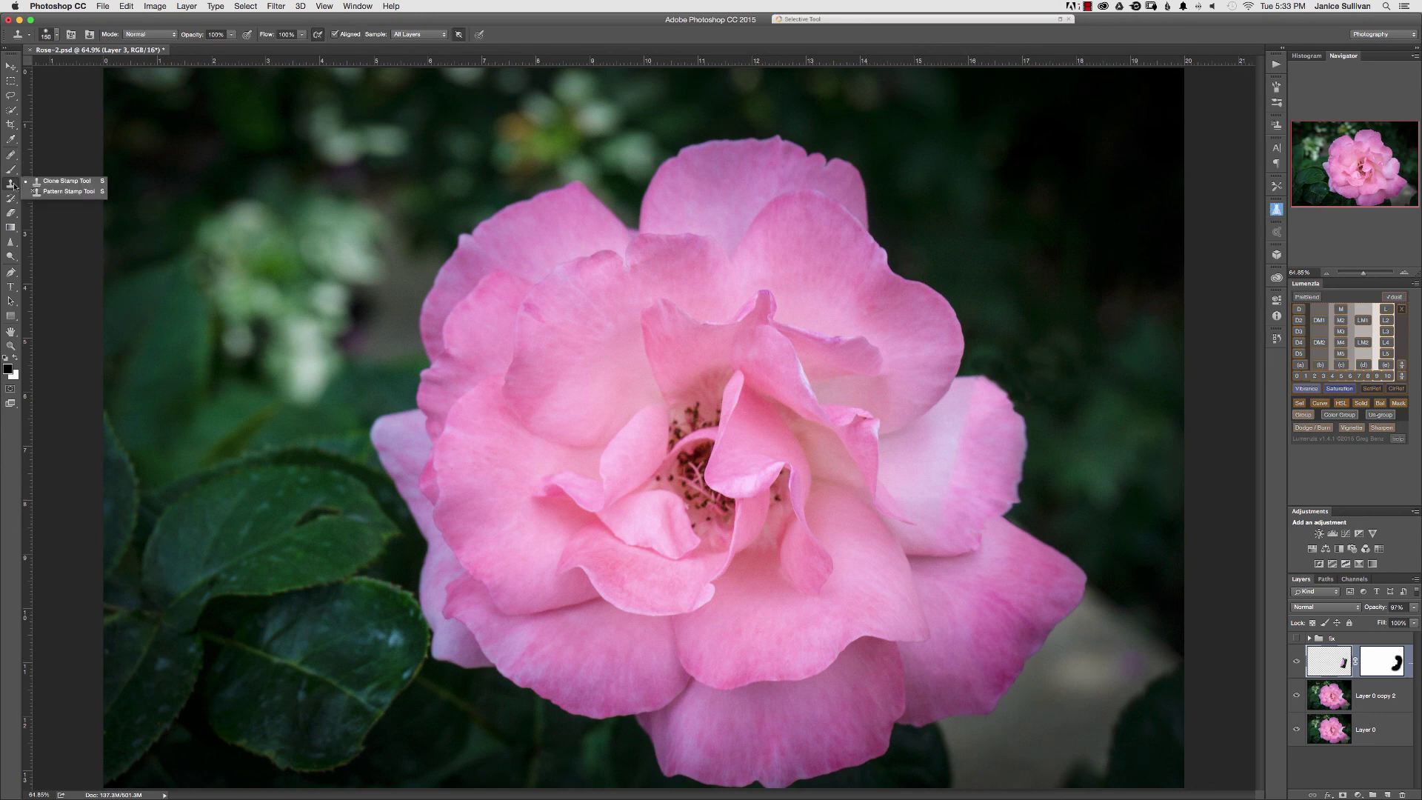
{"action": "left_click", "coordinate": [52, 183]}
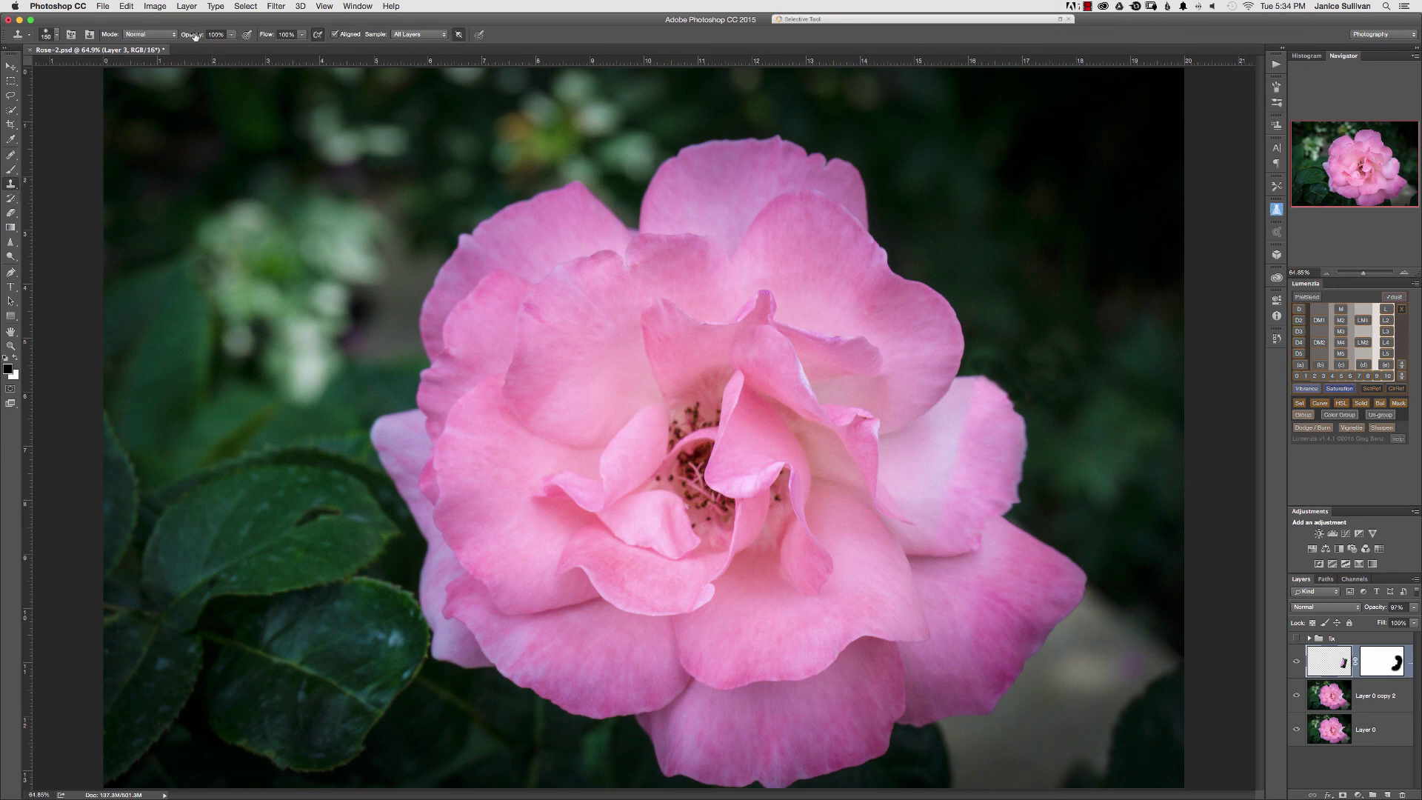
{"action": "left_click_drag", "start_coordinate": [194, 35], "coordinate": [184, 39]}
{"action": "key", "text": "bracketright"}
{"action": "left_click_drag", "start_coordinate": [953, 414], "coordinate": [936, 513]}
Lower the Clone Stamp opacity to 20% and blend the remaining tonal transition in the middle of the petal copy
{"action": "key", "text": "3"}
{"action": "key", "text": "8"}
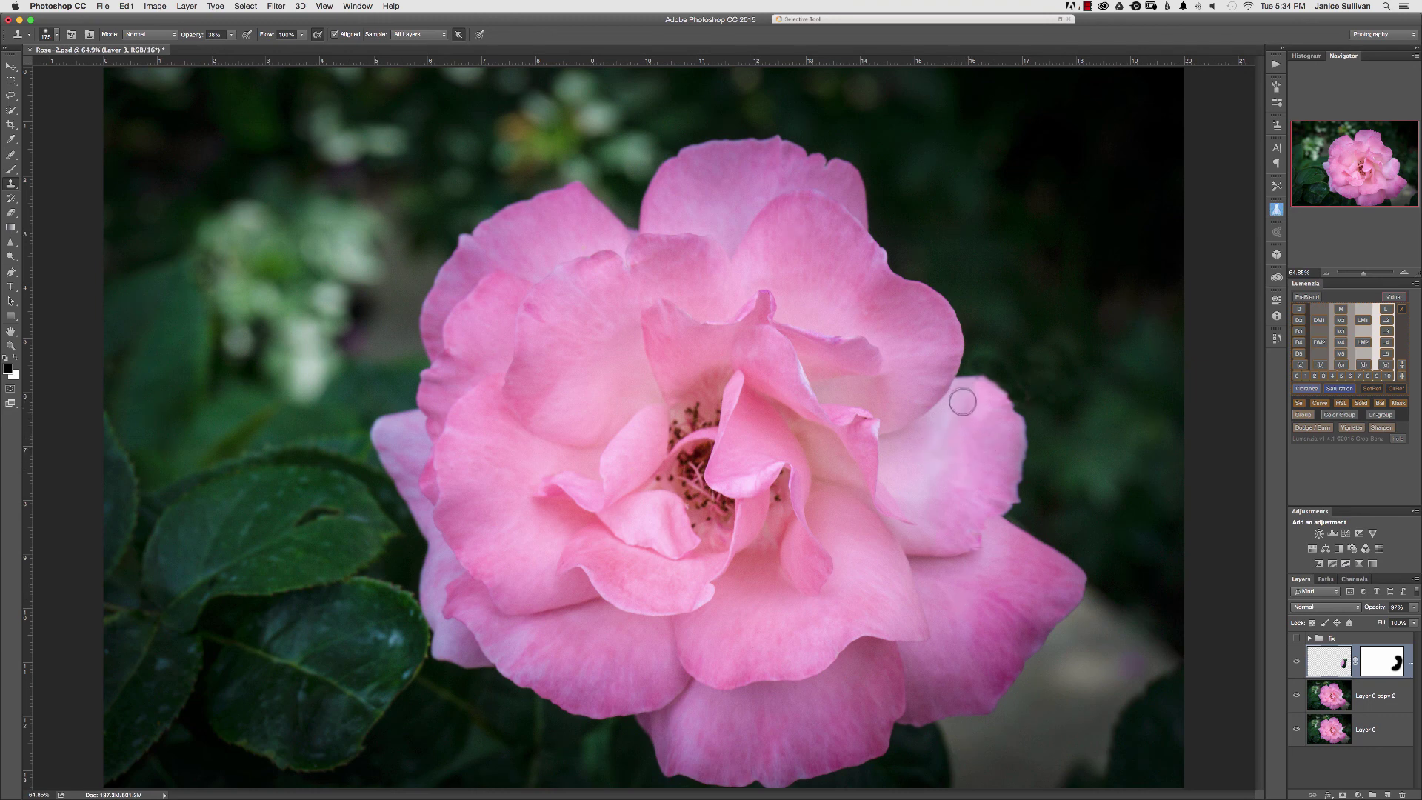
{"action": "key", "text": "2"}
{"action": "left_click_drag", "start_coordinate": [946, 467], "coordinate": [965, 510]}
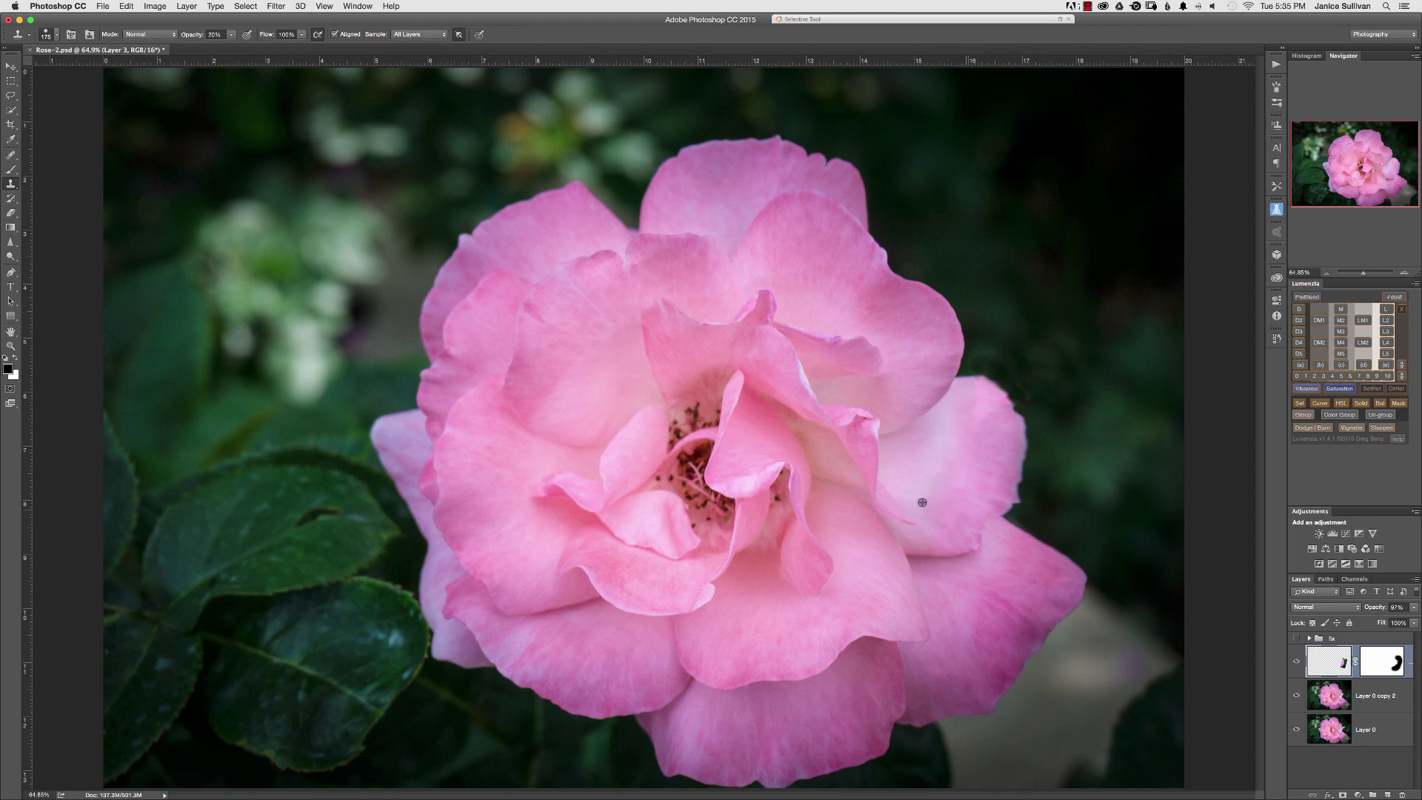